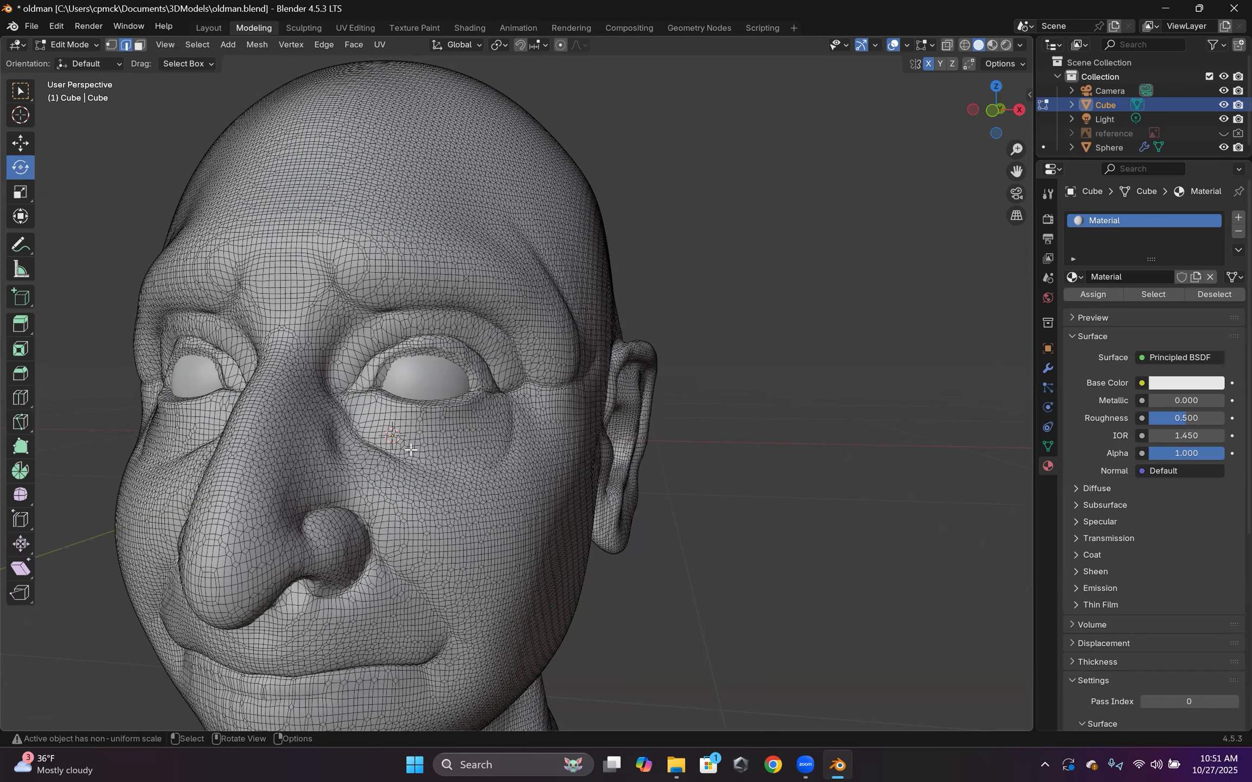
Leave the head's Edit Mode for Object Mode and deselect the head.
scroll(397, 446, down, 2)
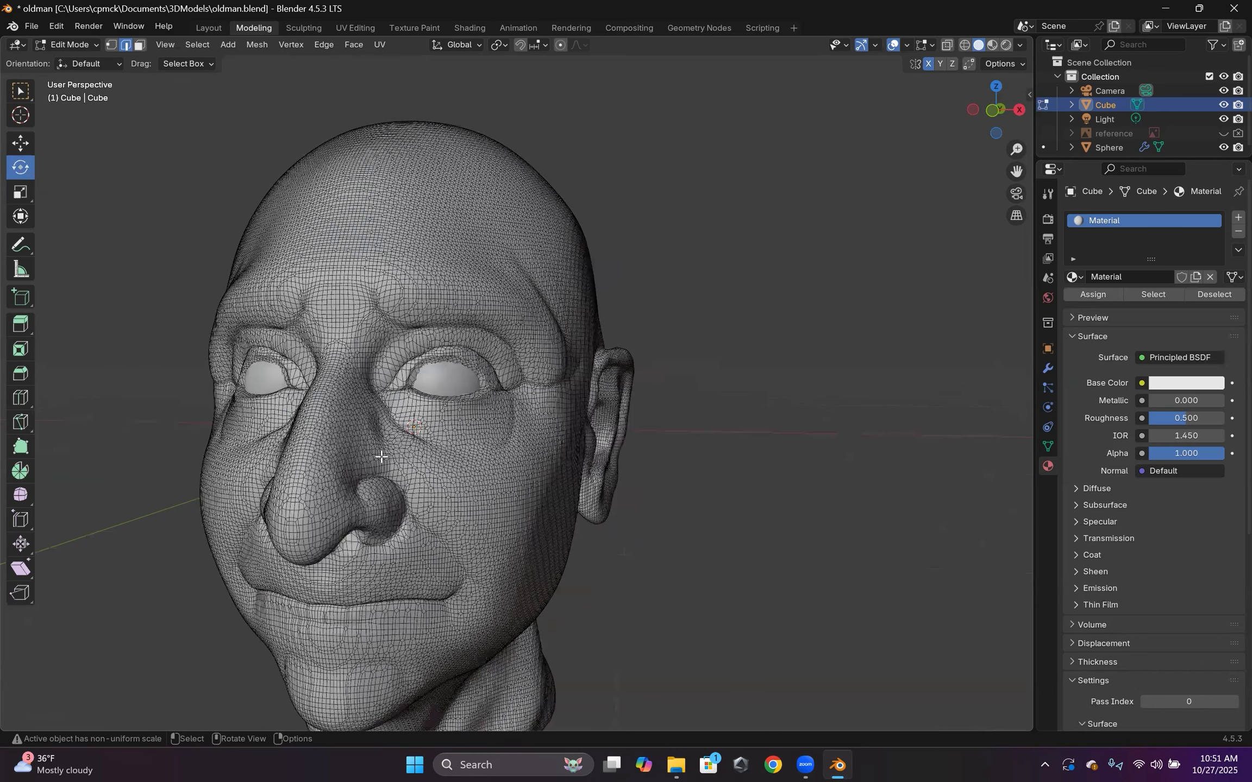
middle_drag(370, 454, 356, 446)
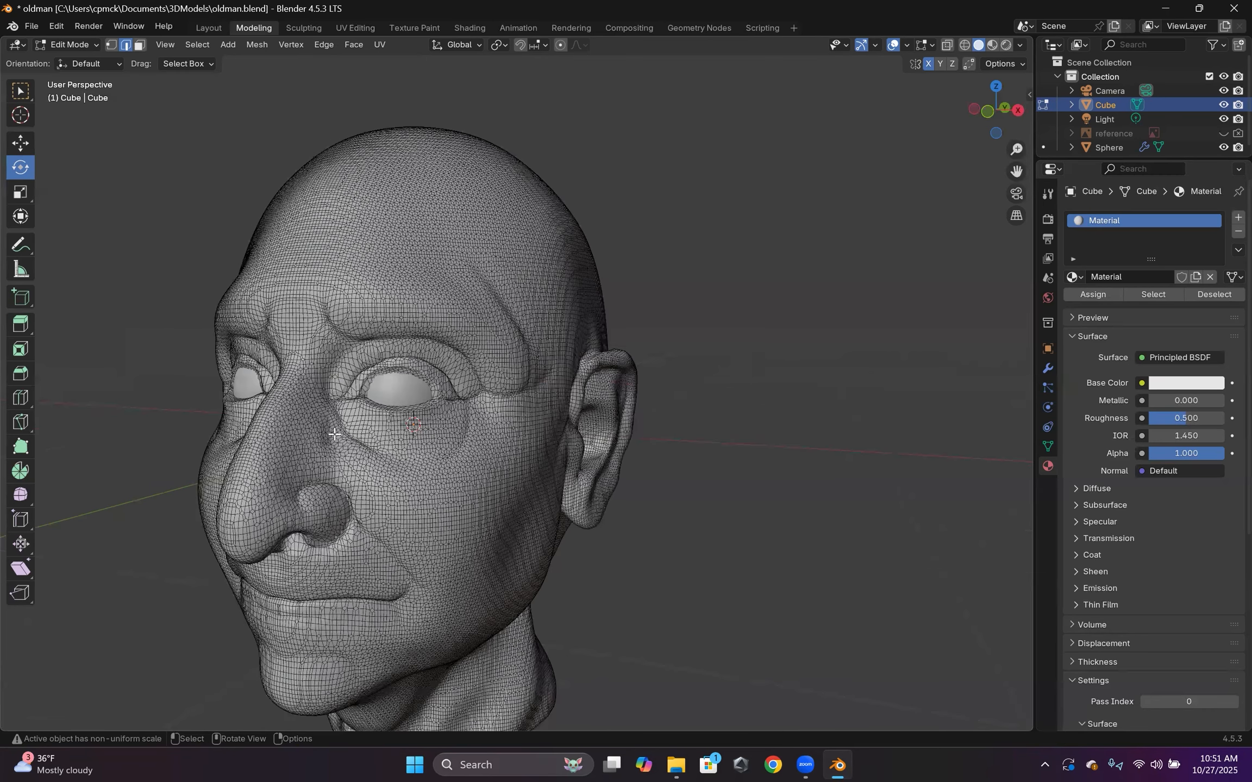
click(73, 49)
click(697, 350)
middle_drag(603, 367, 594, 383)
scroll(595, 382, down, 2)
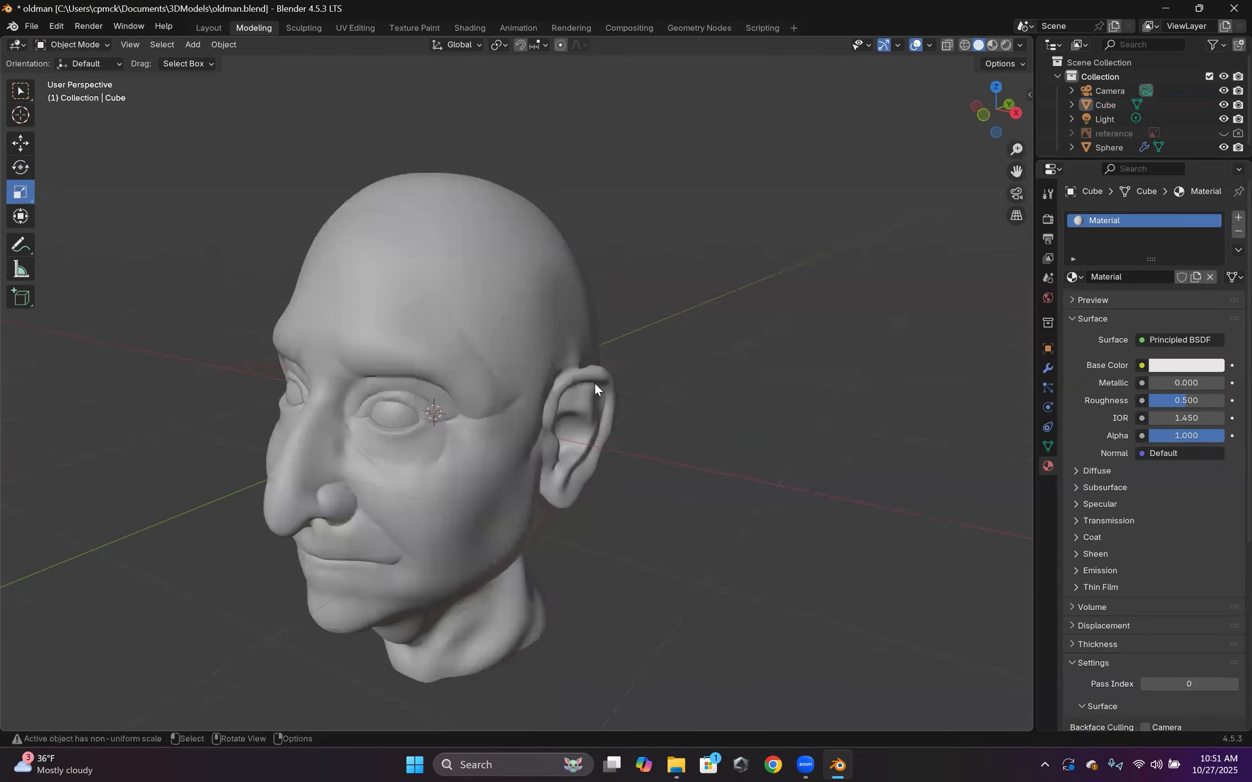
Add a mesh plane at the 3D cursor and rotate it upright so it faces the front of the head.
click(196, 51)
mouse_move(202, 57)
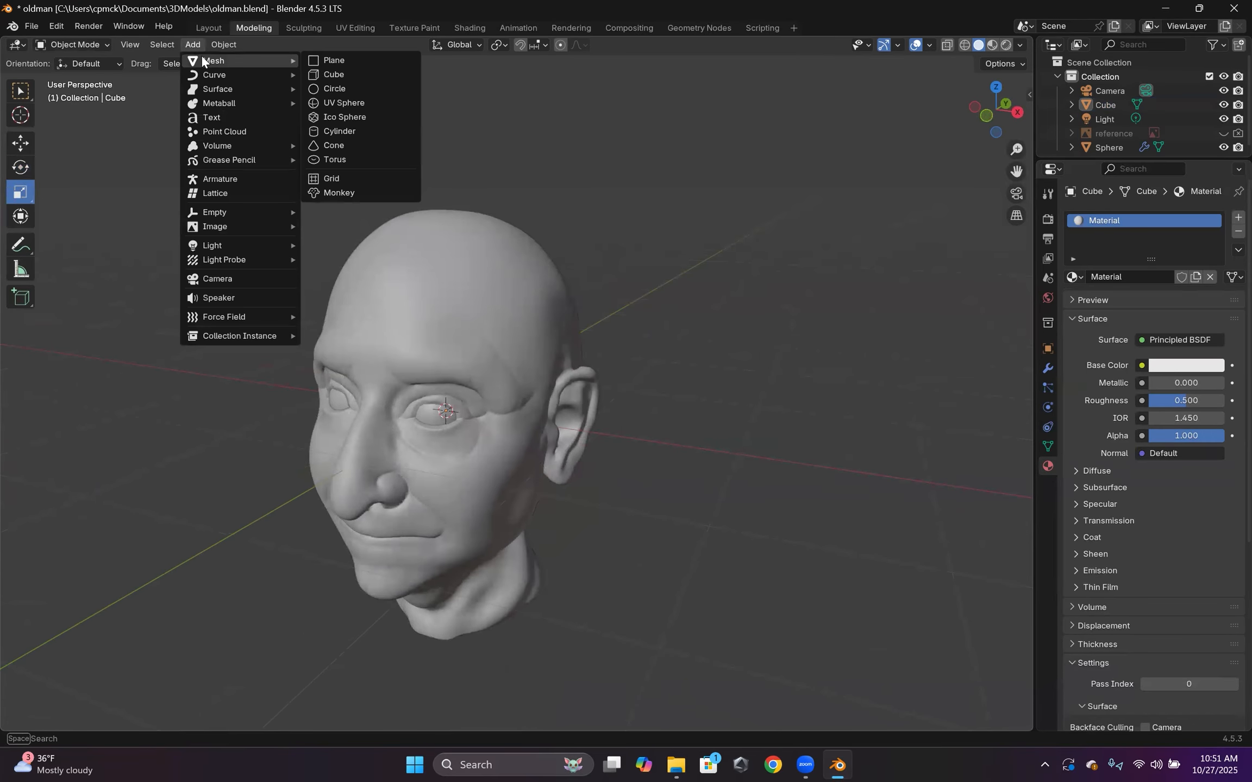
click(329, 60)
middle_drag(571, 330, 142, 279)
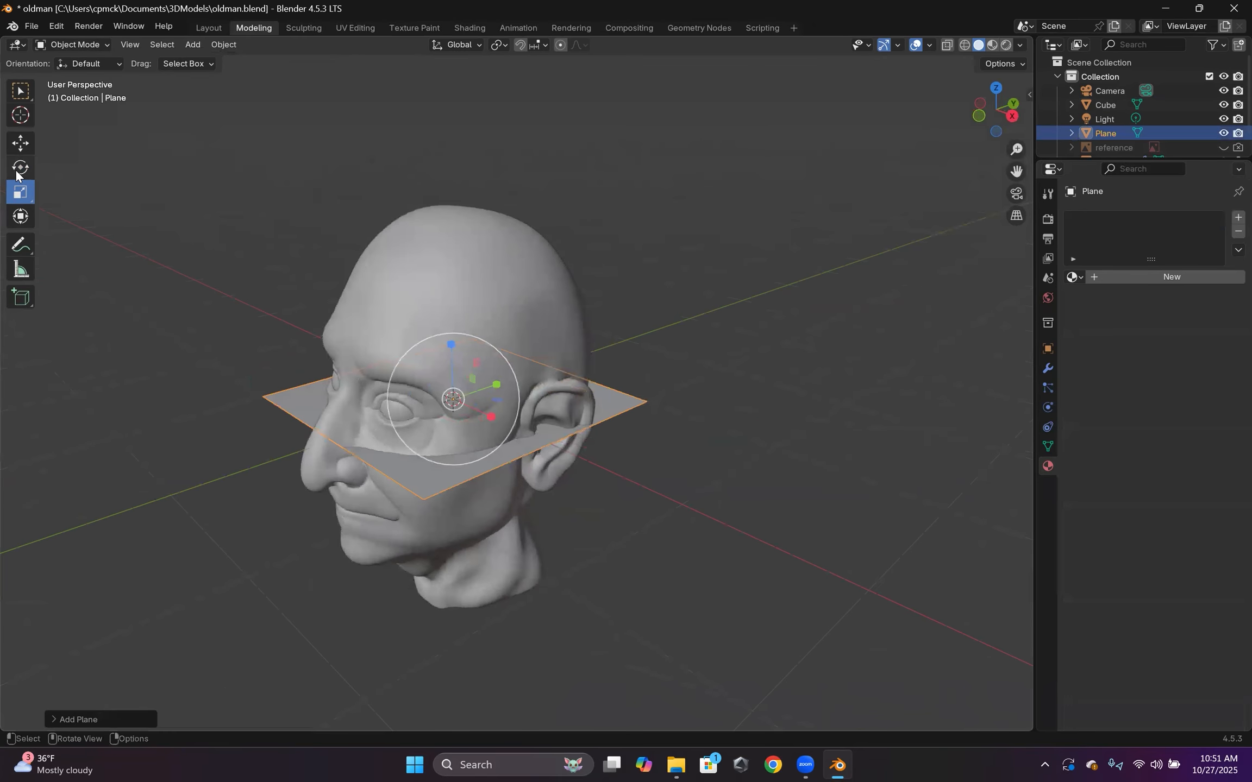
click(20, 167)
drag(409, 405, 400, 387)
key(shift+space)
key(g)
drag(505, 392, 327, 410)
middle_drag(327, 411, 409, 370)
scroll(550, 410, down, 2)
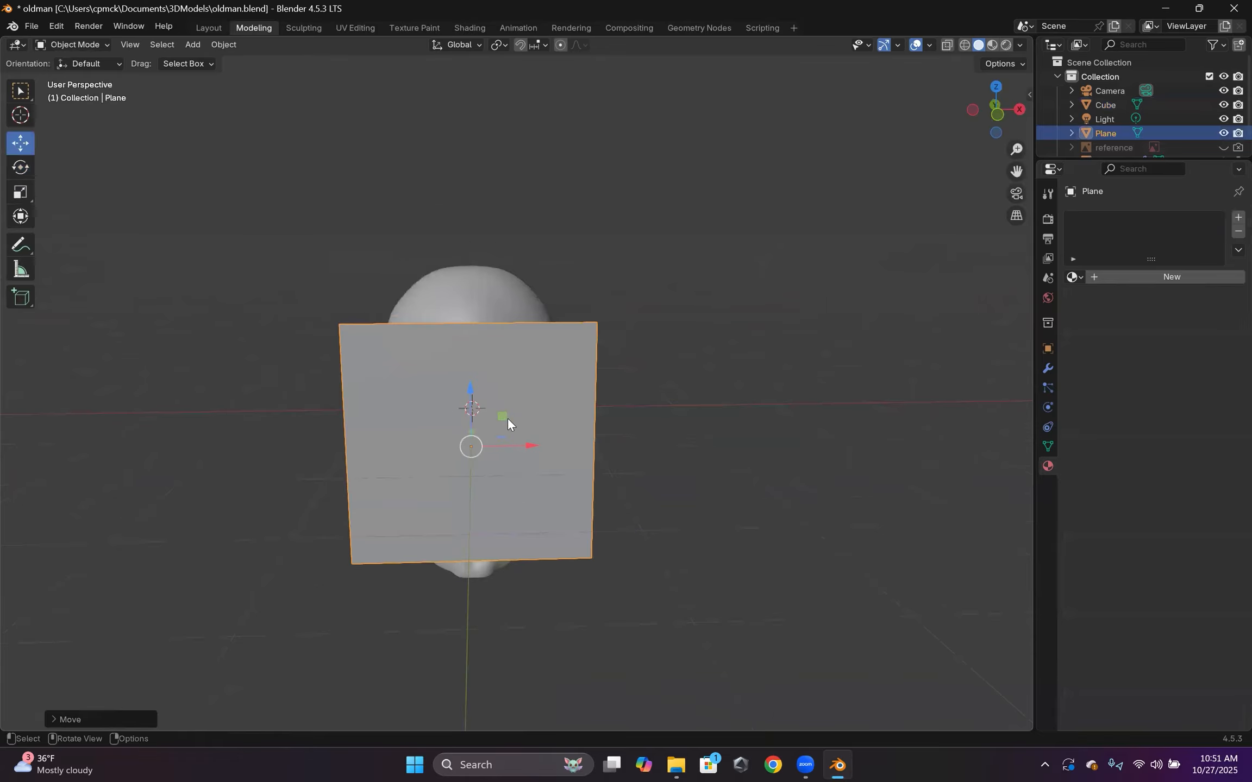
scroll(507, 419, up, 4)
key(s)
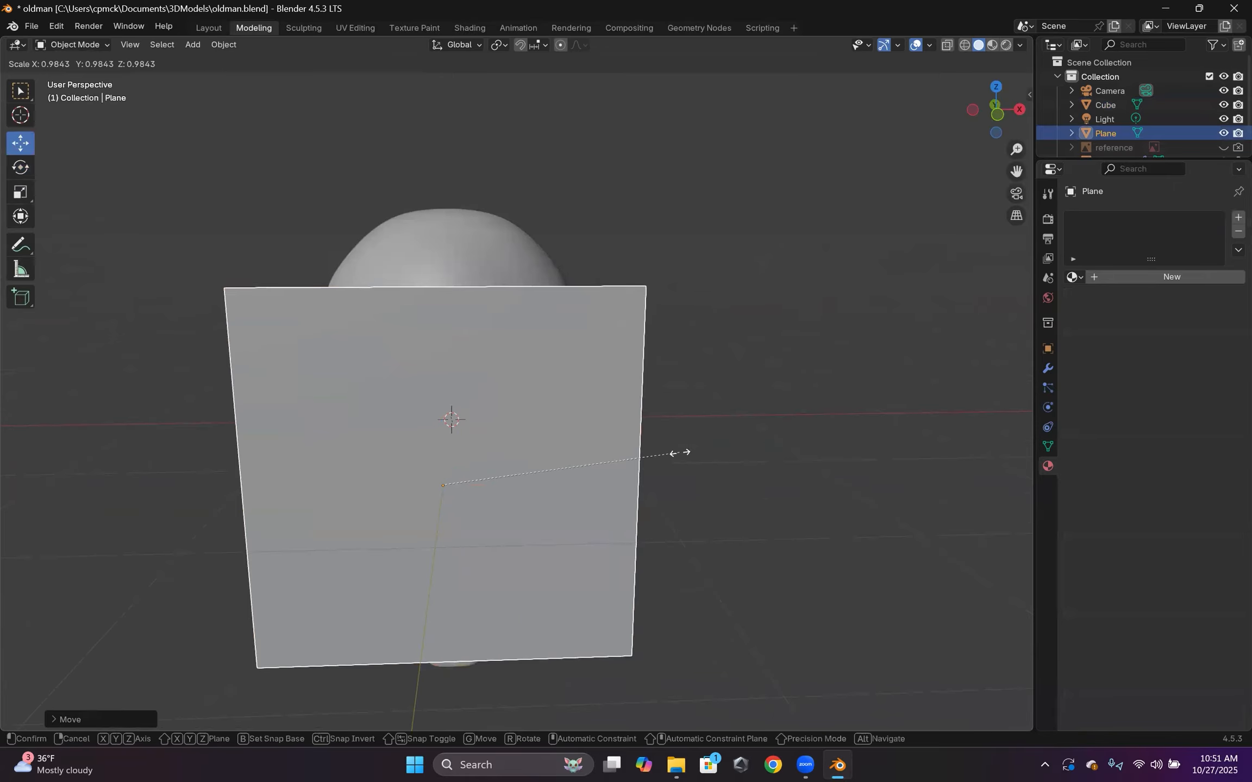
click(551, 471)
middle_drag(712, 445, 472, 456)
key(ctrl+z)
In Edit Mode, move the plane forward in front of the face and scale it down to a small square.
click(73, 44)
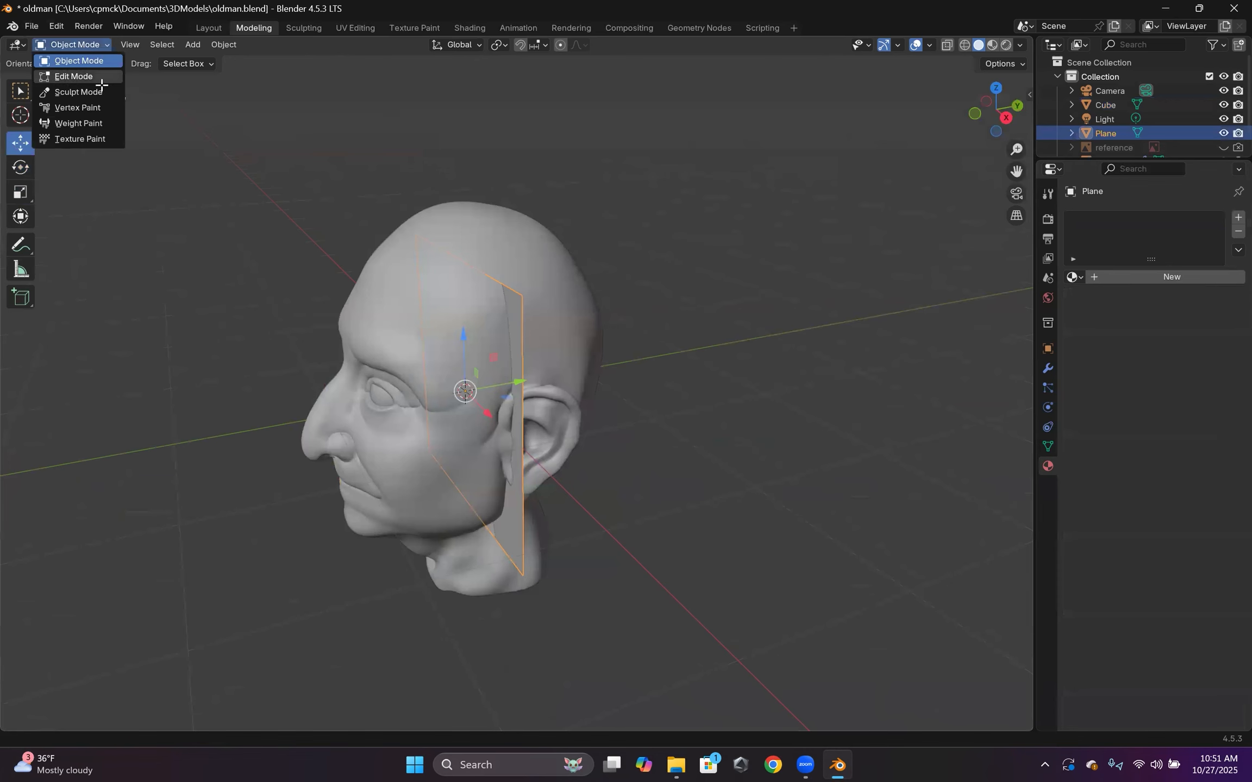
click(82, 77)
drag(517, 383, 462, 386)
middle_drag(462, 386, 574, 391)
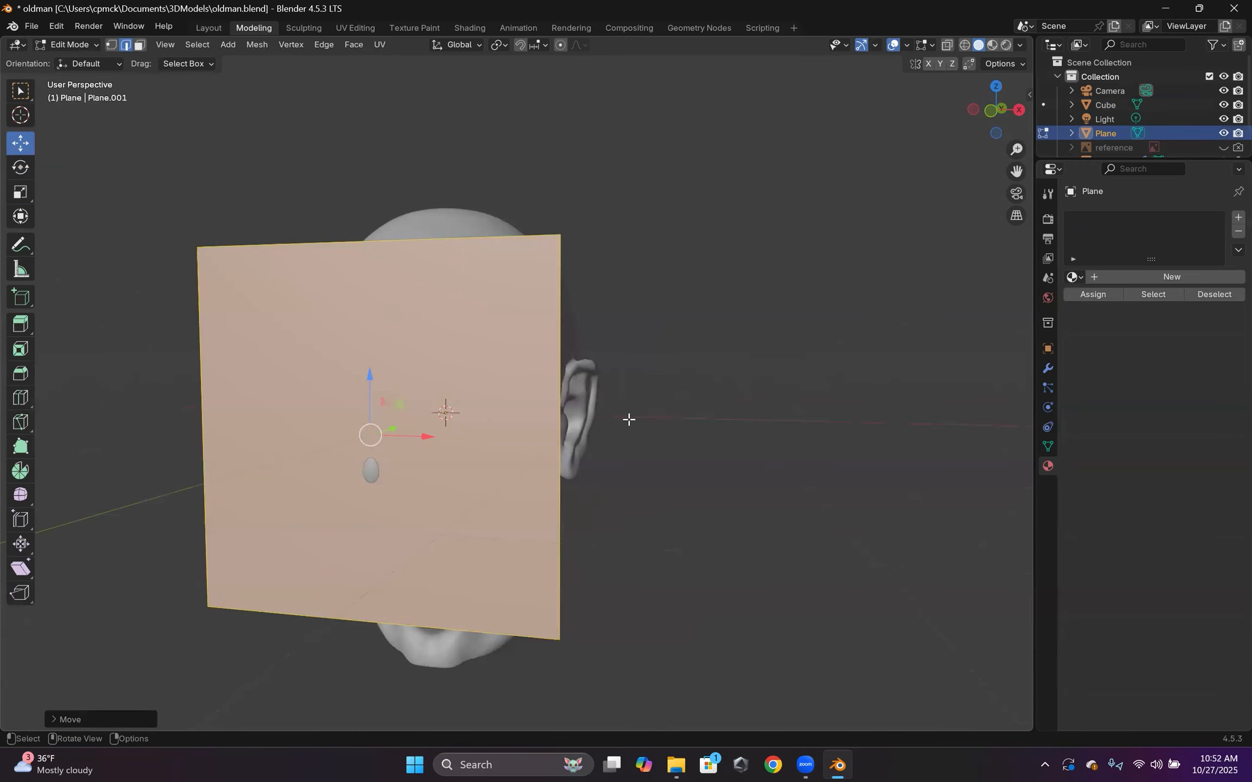
key(s)
click(370, 369)
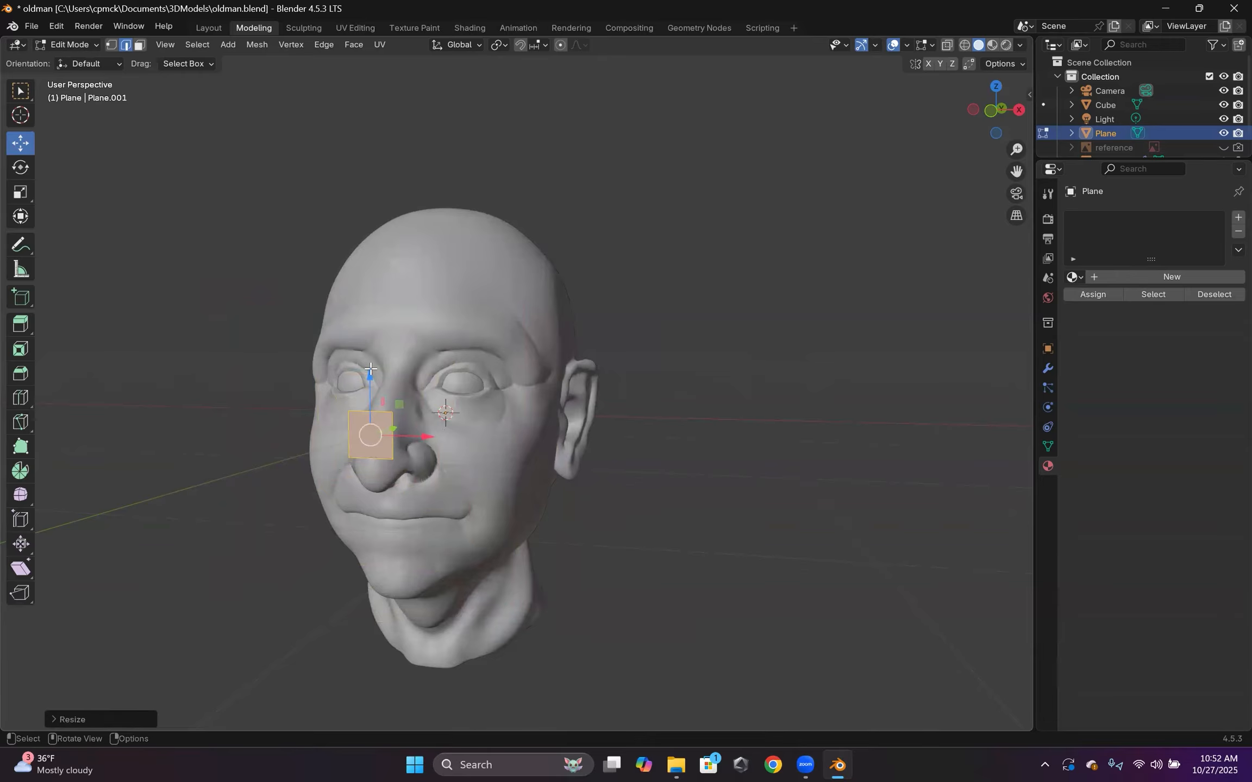
Raise the small plane to brow height and bring it back toward the forehead between the eyebrows.
drag(371, 377, 371, 289)
middle_drag(371, 289, 337, 380)
drag(352, 387, 386, 367)
middle_drag(387, 367, 480, 399)
scroll(449, 352, up, 3)
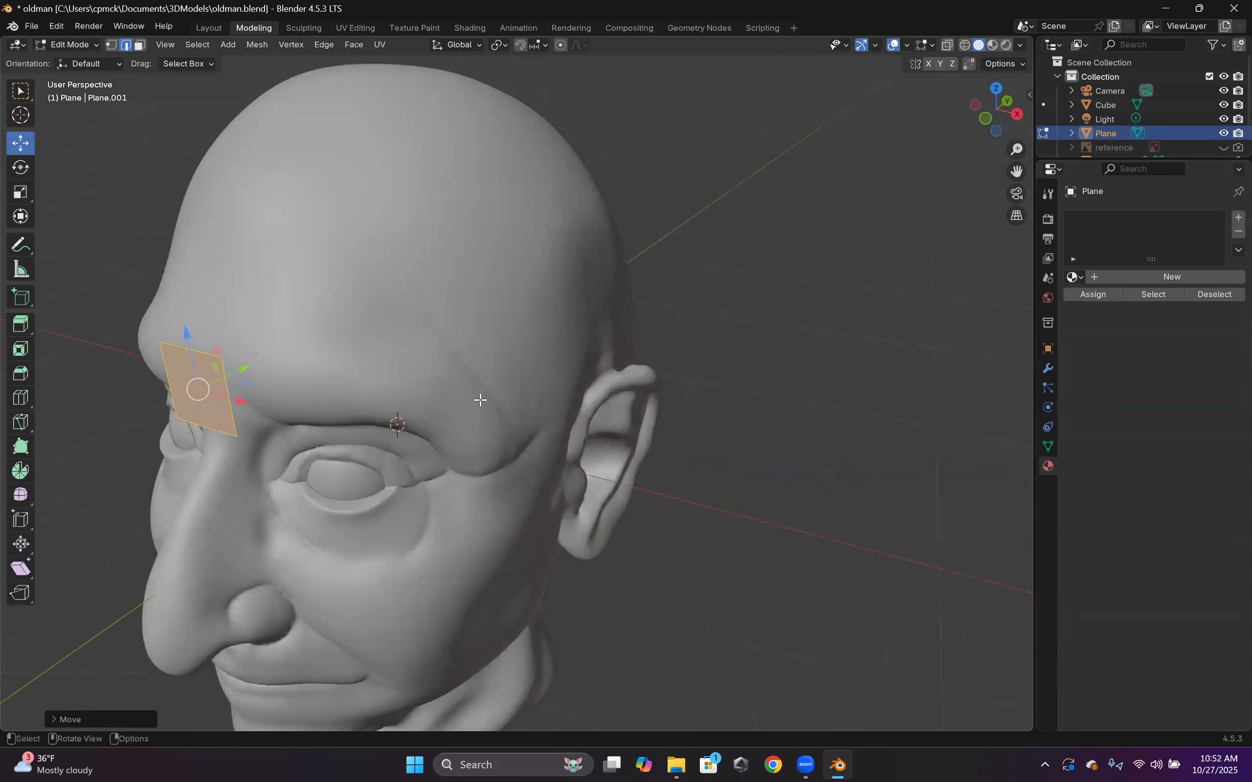
Shrink the plane slightly and nudge it along the depth axis to sit just in front of the forehead.
key(s)
click(244, 386)
middle_drag(245, 386, 219, 384)
drag(234, 382, 239, 380)
middle_drag(239, 381, 478, 245)
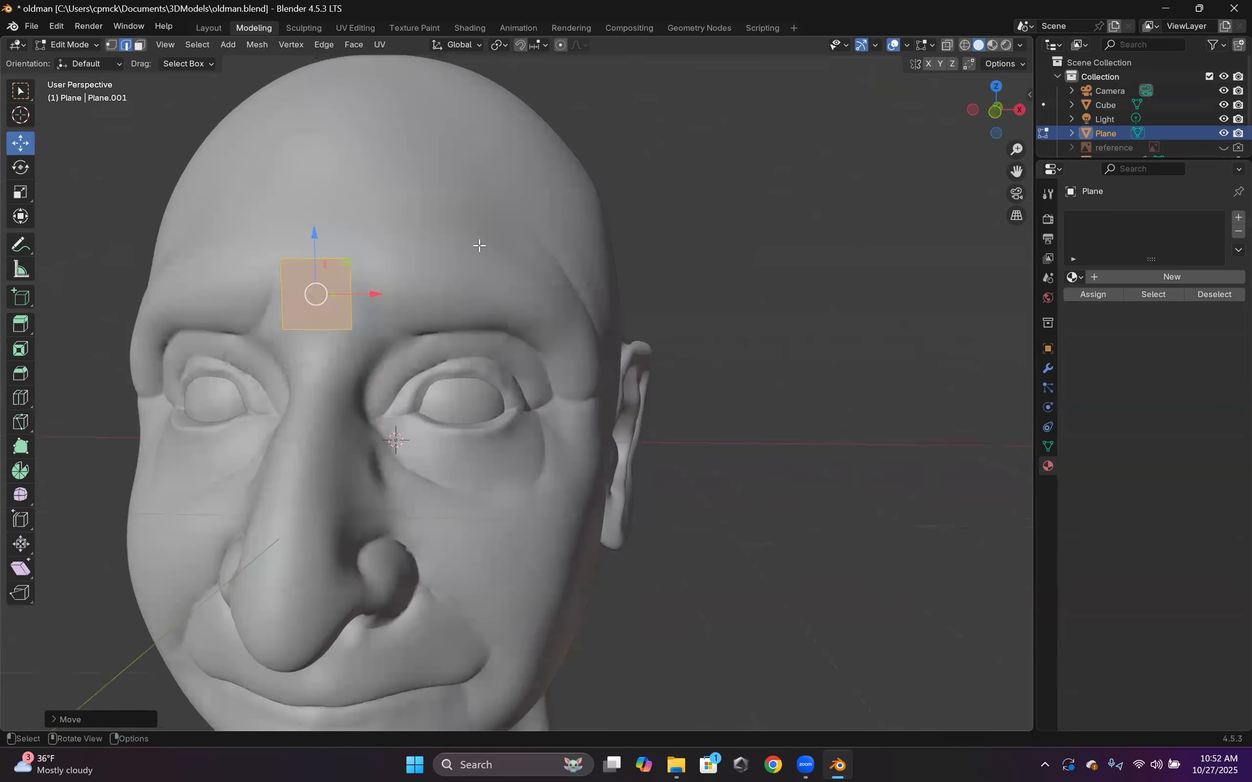
scroll(584, 464, down, 1)
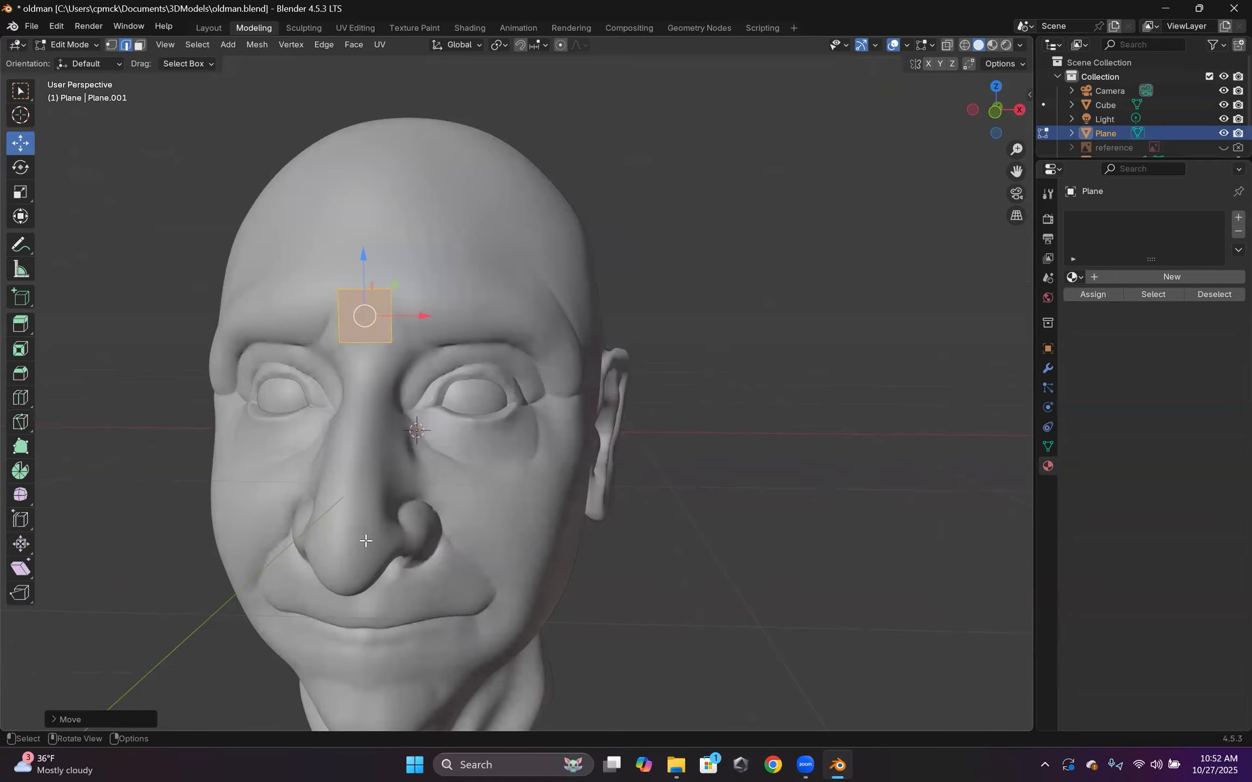
middle_drag(373, 588, 323, 433)
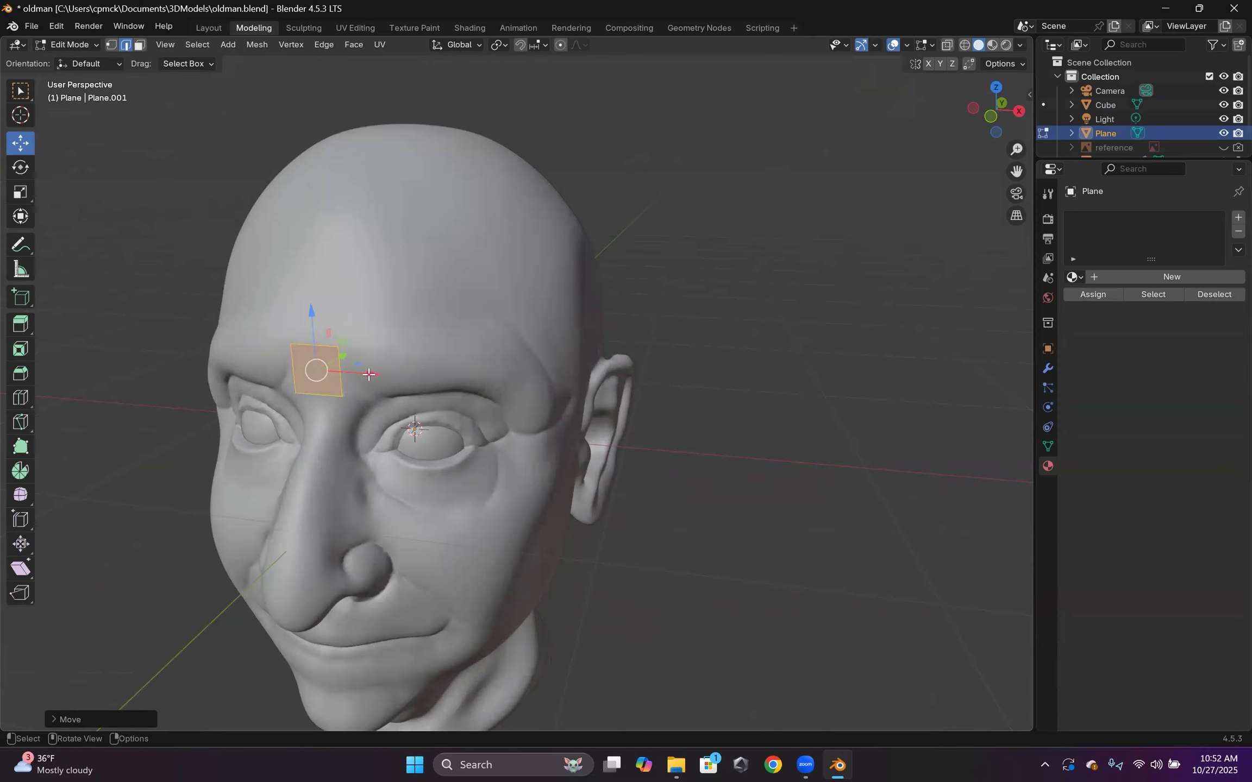
mouse_move(332, 394)
middle_down()
mouse_move(356, 401)
mouse_move(342, 398)
middle_up()
click(1047, 369)
click(1151, 216)
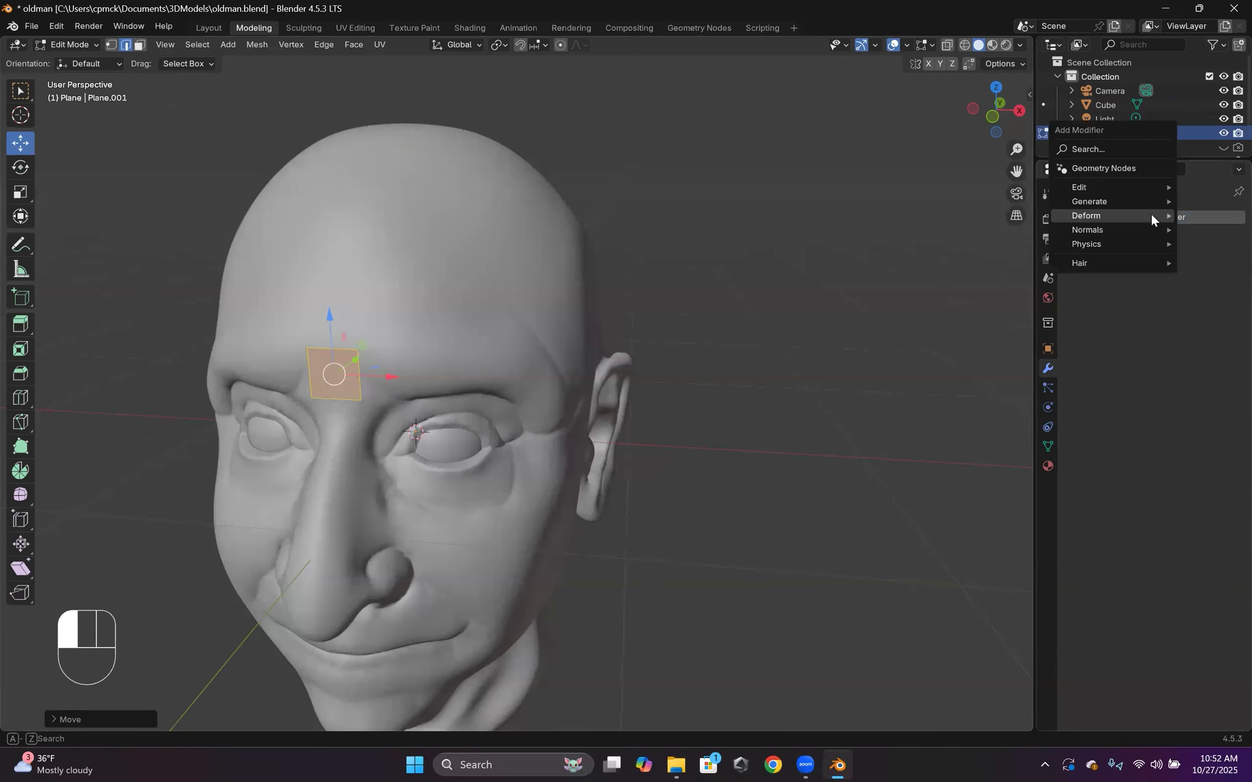
mouse_move(1112, 200)
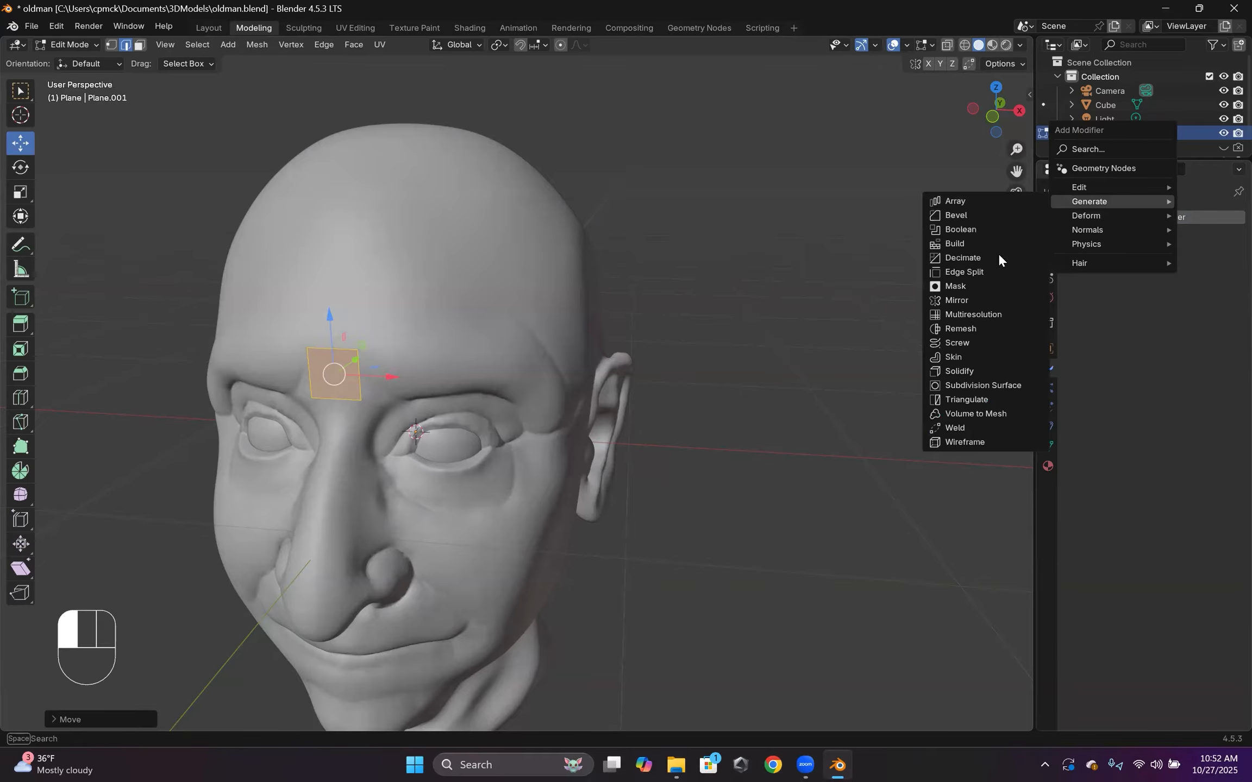
click(986, 328)
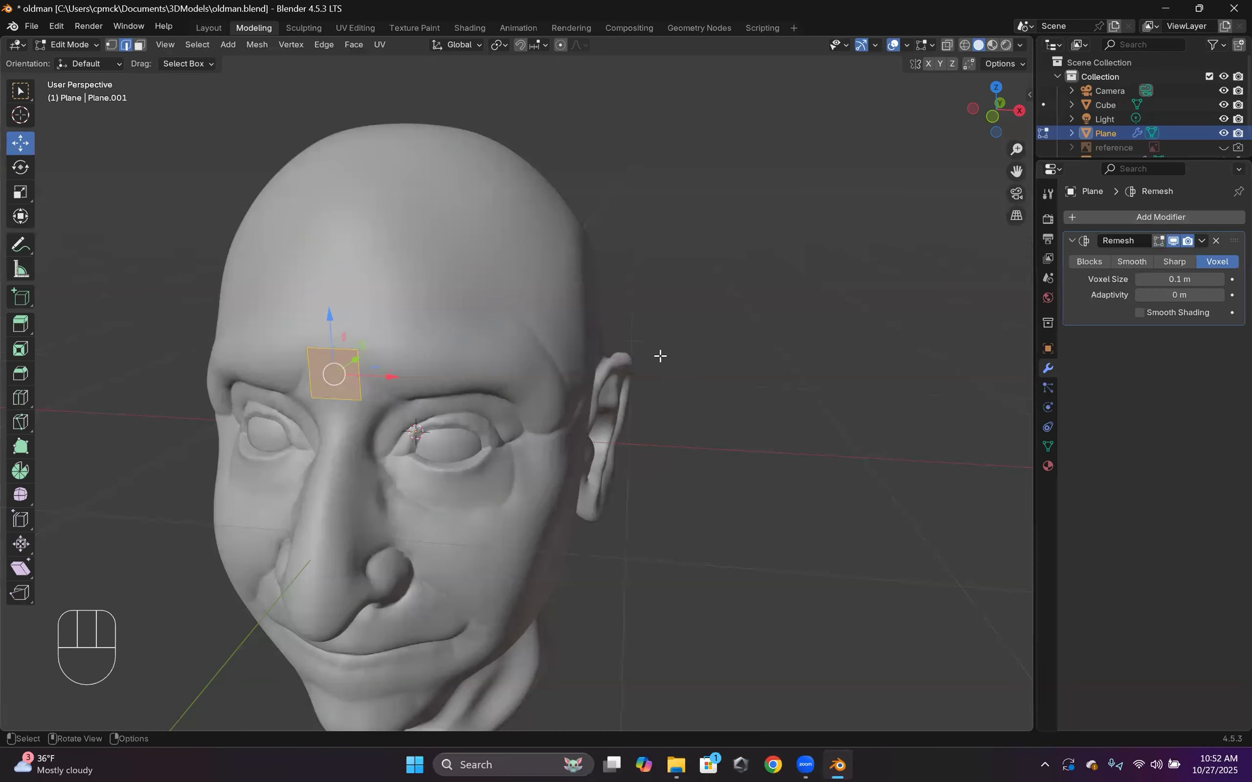
middle_drag(616, 356, 760, 337)
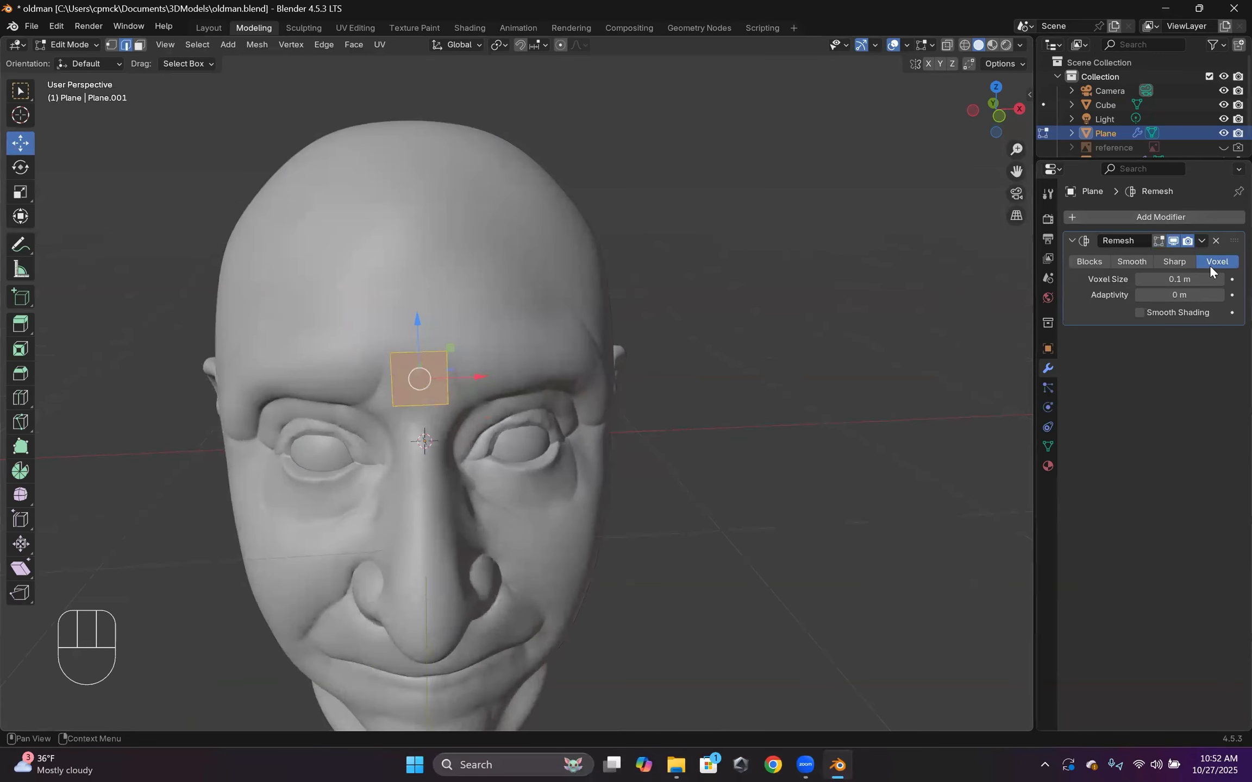
click(1216, 241)
Add a Mirror modifier to the plane.
click(1194, 213)
mouse_move(1192, 211)
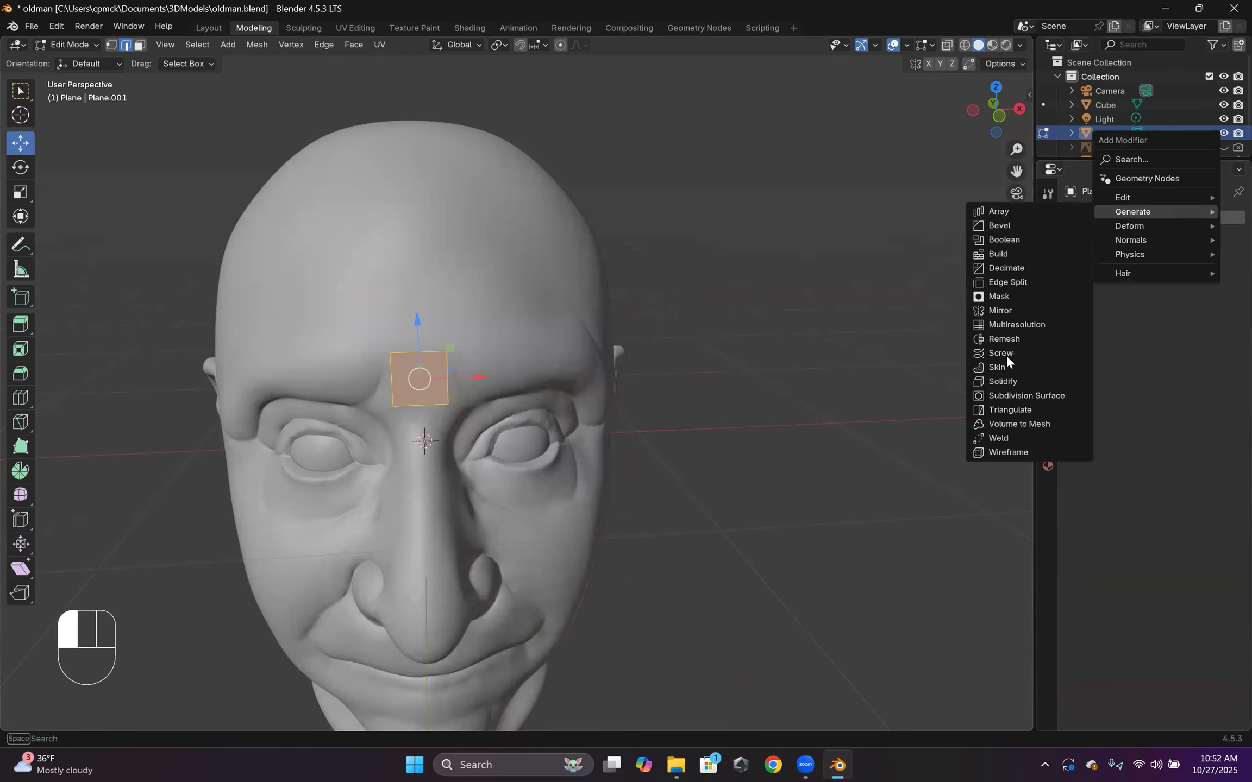
click(999, 311)
middle_drag(625, 359, 599, 398)
middle_drag(420, 326, 484, 300)
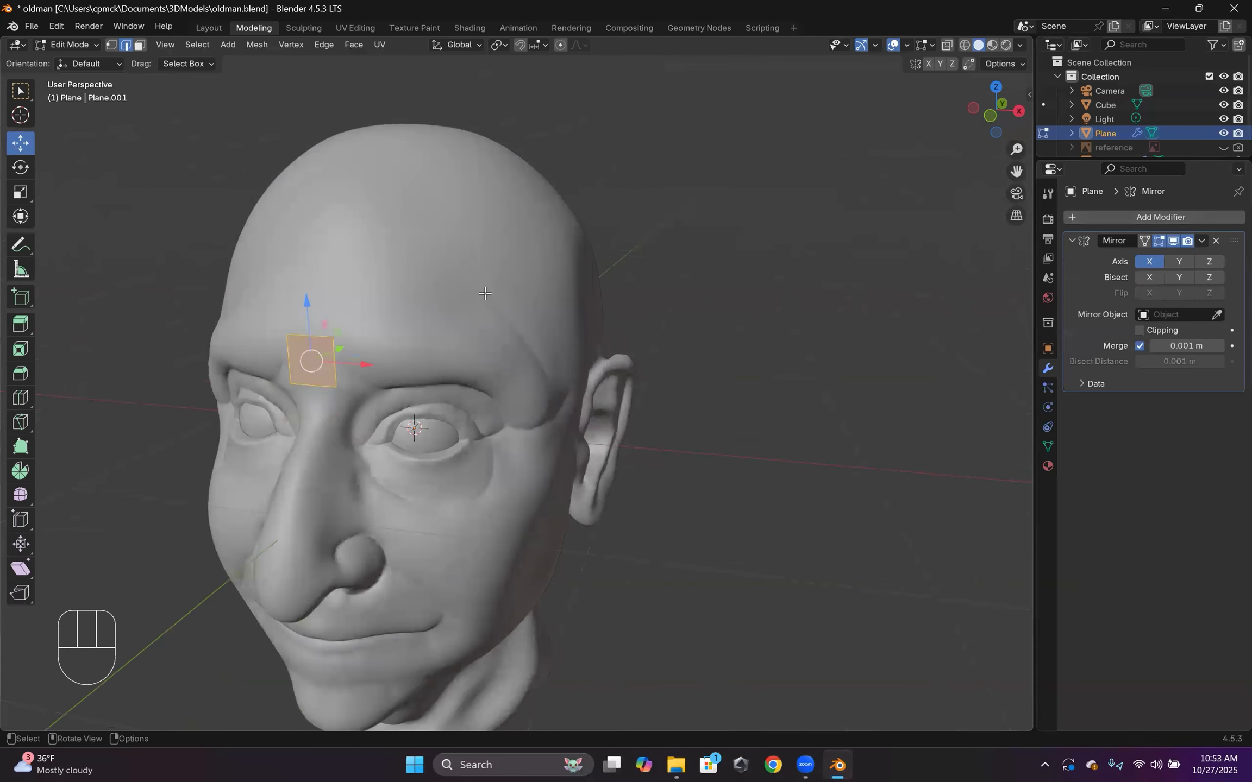
scroll(485, 300, up, 1)
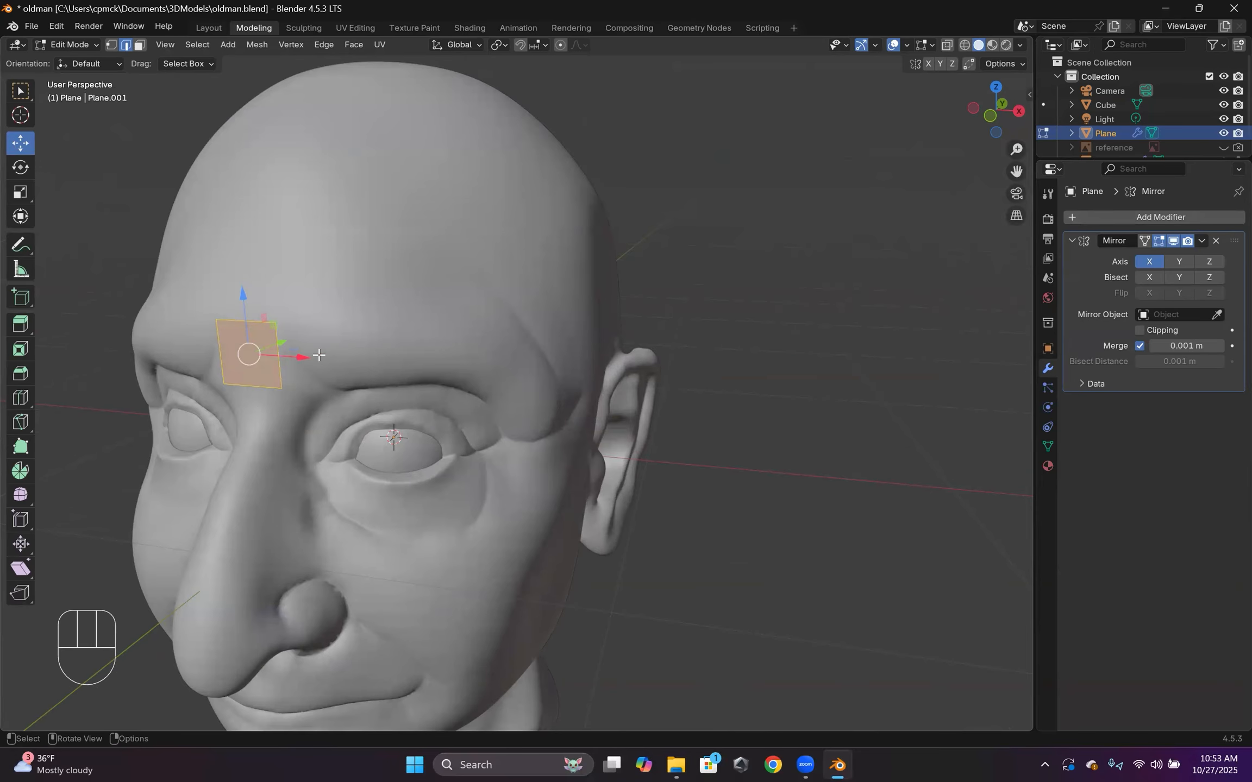
middle_drag(287, 392, 292, 301)
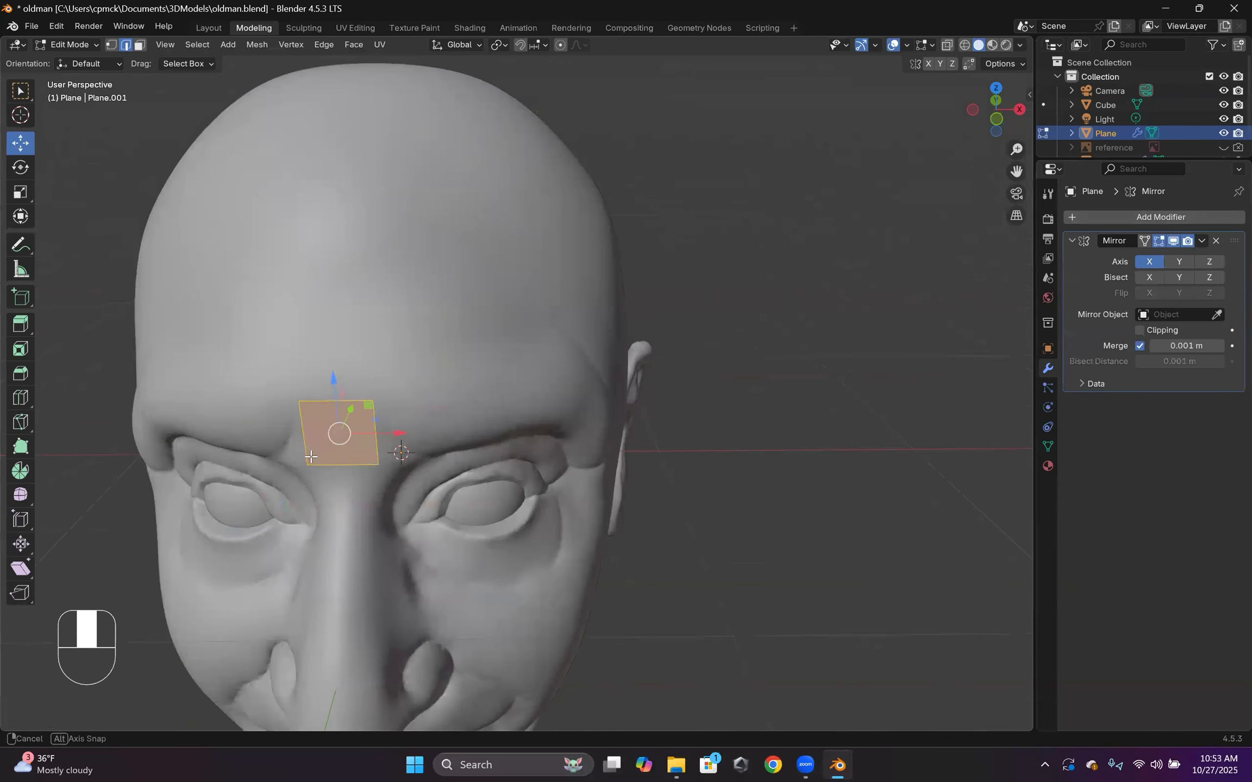
Enable Clipping on the Mirror modifier and slide the plane along X so its inner edge meets the mirrored half.
click(1139, 330)
drag(402, 430, 439, 447)
middle_drag(526, 456, 478, 443)
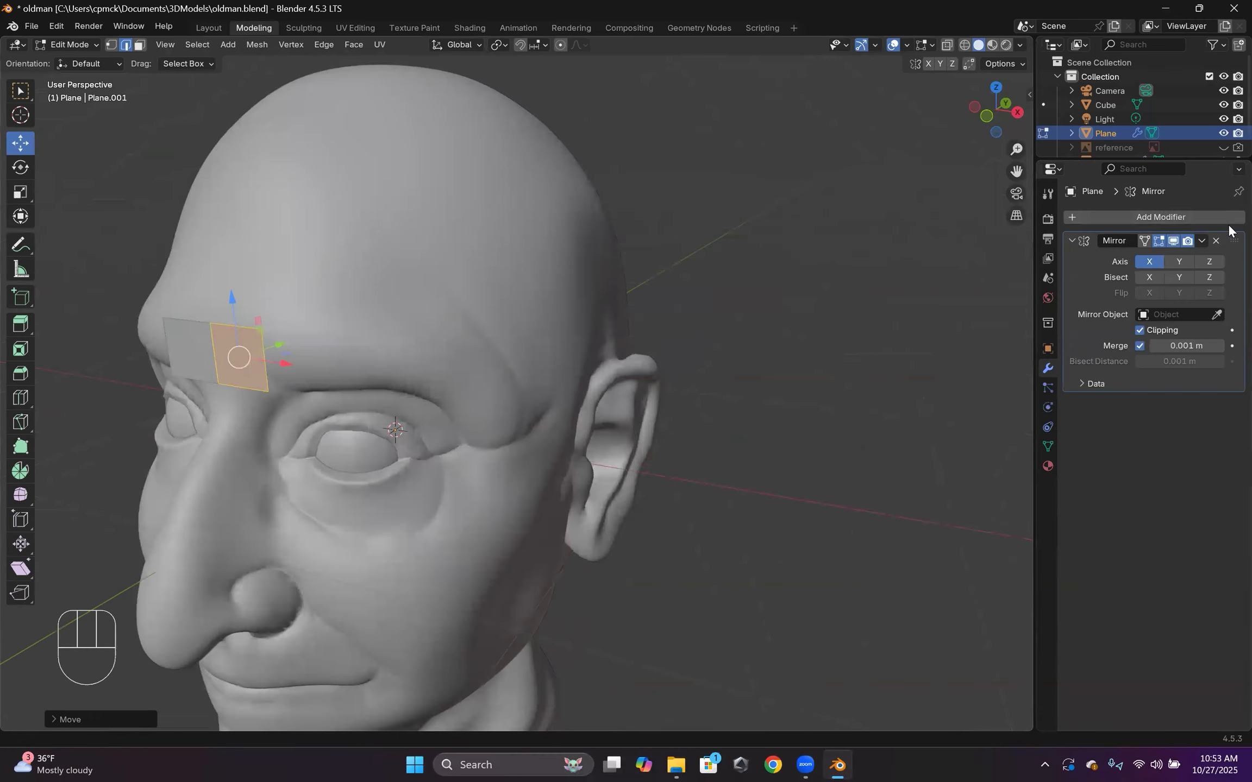
Add a Shrinkwrap modifier to the plane and target it at the head mesh, Cube.
click(1190, 215)
mouse_move(1190, 214)
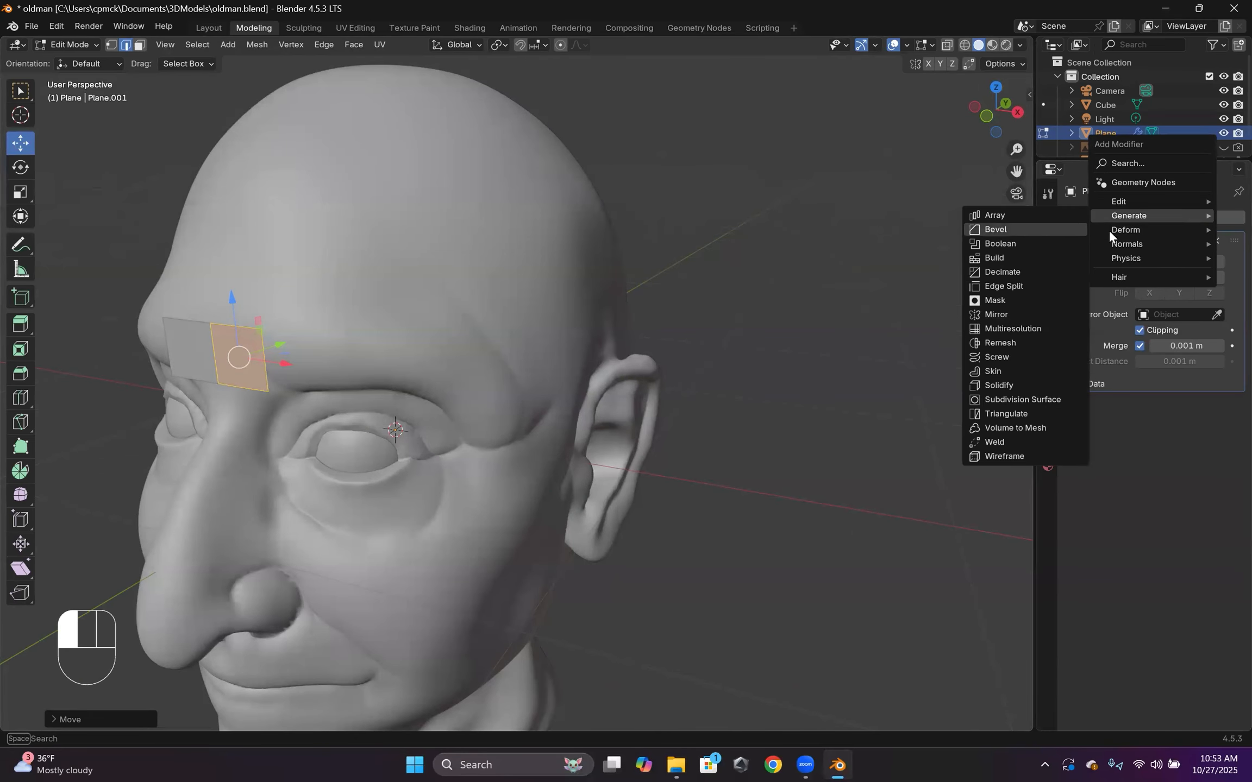
mouse_move(1135, 231)
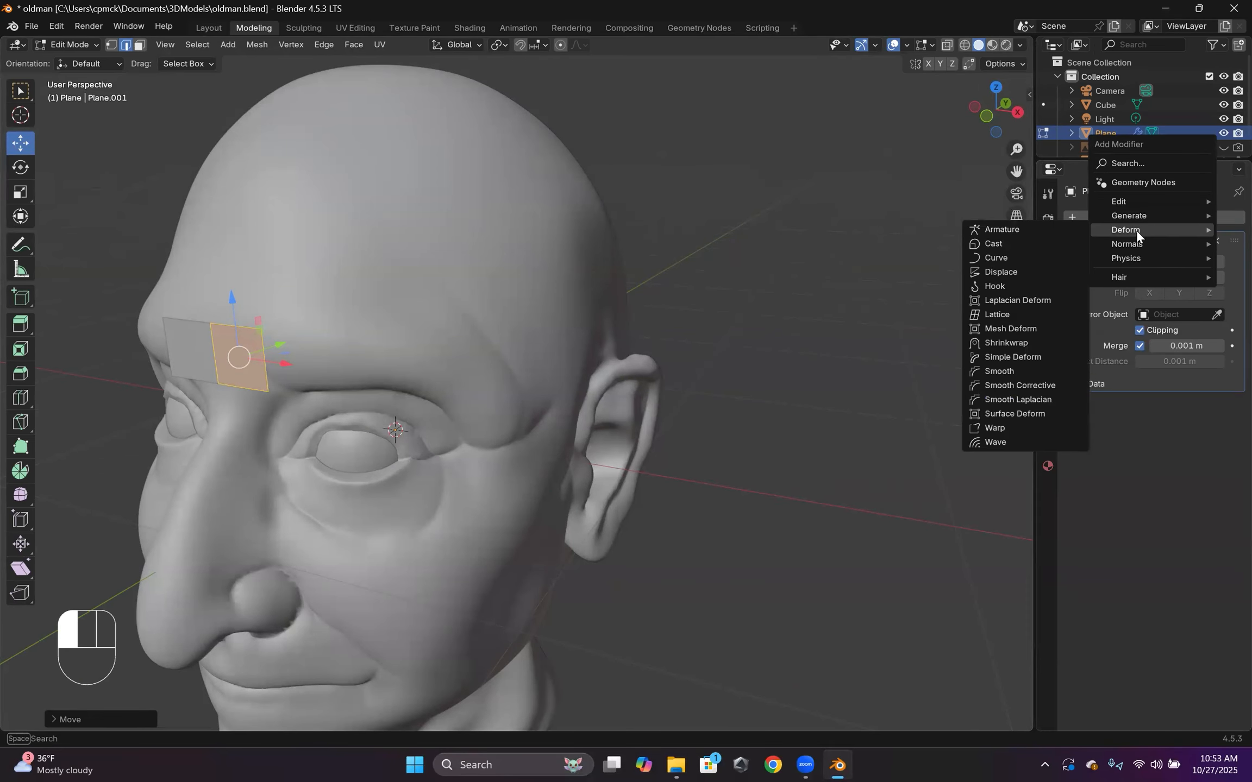
click(1004, 341)
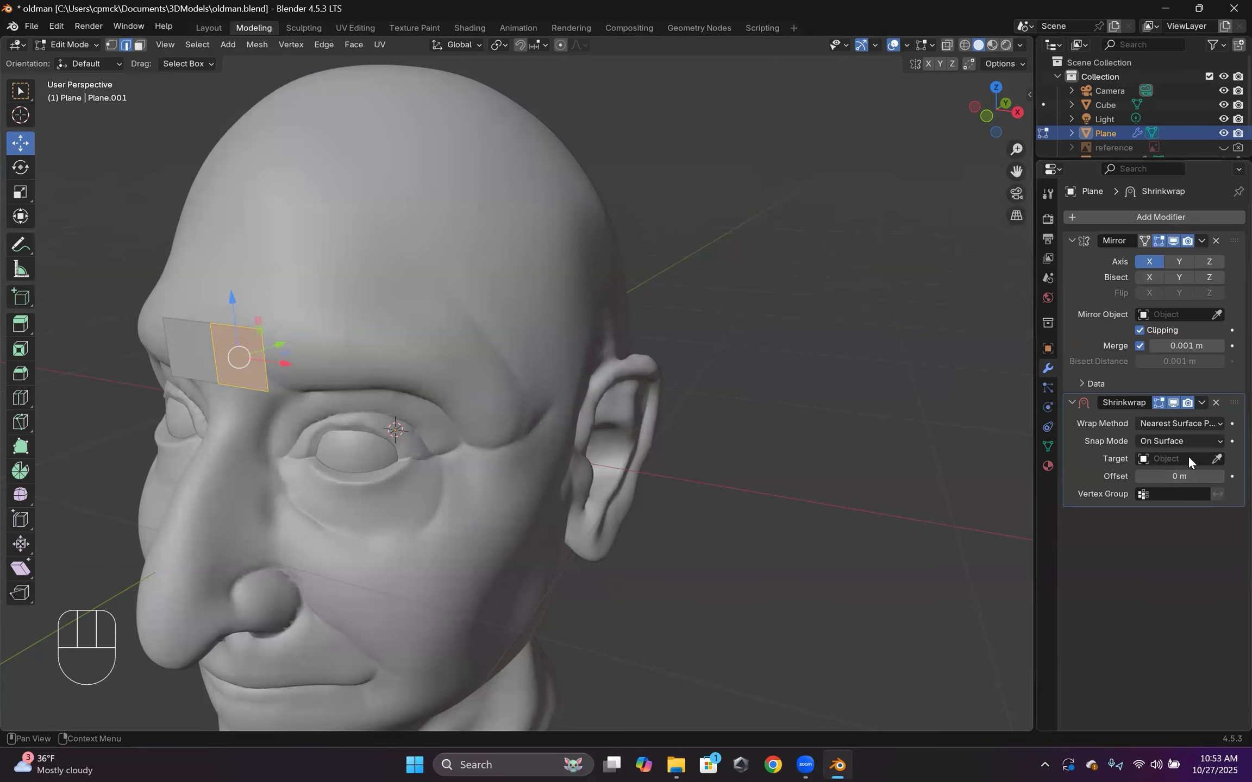
click(1215, 460)
click(466, 256)
middle_drag(466, 256, 640, 341)
Set the Shrinkwrap modifier's offset to 0.01 m.
click(1179, 476)
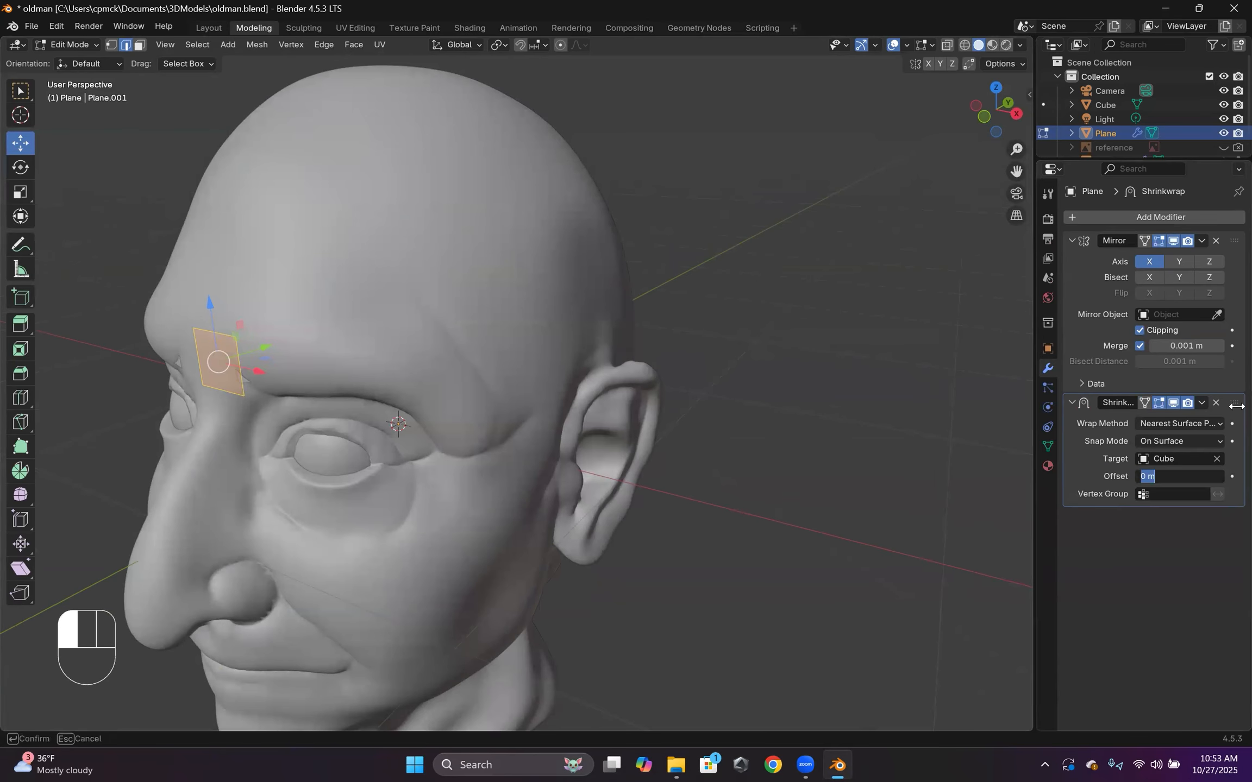
key(BackSpace)
key(Return)
middle_drag(255, 446, 255, 489)
scroll(466, 367, up, 2)
shift+middle_drag(468, 368, 572, 312)
middle_drag(296, 303, 342, 274)
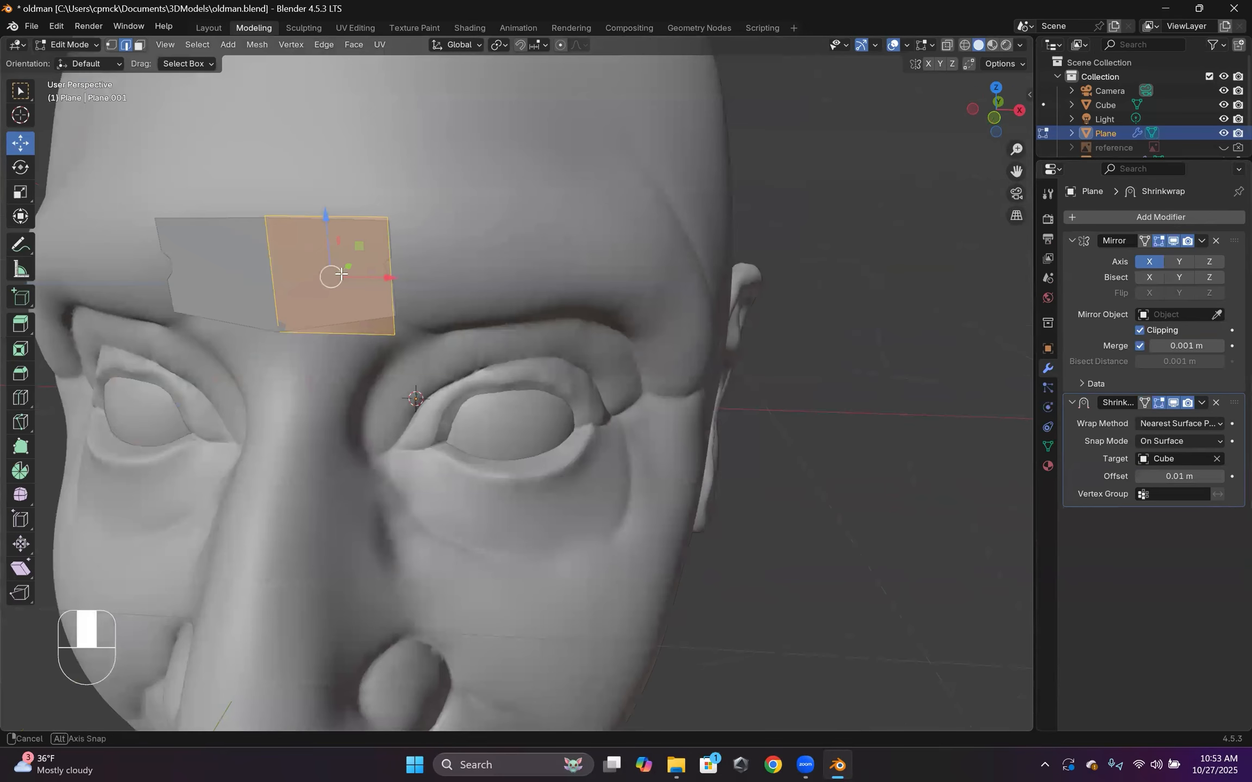
Narrow the plane by moving its outer edge along X toward the centre of the forehead.
click(390, 245)
middle_drag(421, 247, 395, 270)
scroll(627, 286, down, 3)
middle_drag(645, 296, 593, 299)
middle_drag(485, 349, 565, 313)
drag(505, 259, 490, 259)
click(407, 223)
drag(419, 201, 388, 198)
key(ctrl+z)
Raise the plane's lower edge slightly to make the brow patch less tall.
click(423, 275)
middle_drag(422, 304, 366, 311)
click(348, 315)
drag(342, 250, 342, 245)
Extrude the plane's outer edge sideways in two segments along the brow above the eye.
click(365, 264)
middle_drag(365, 264, 449, 293)
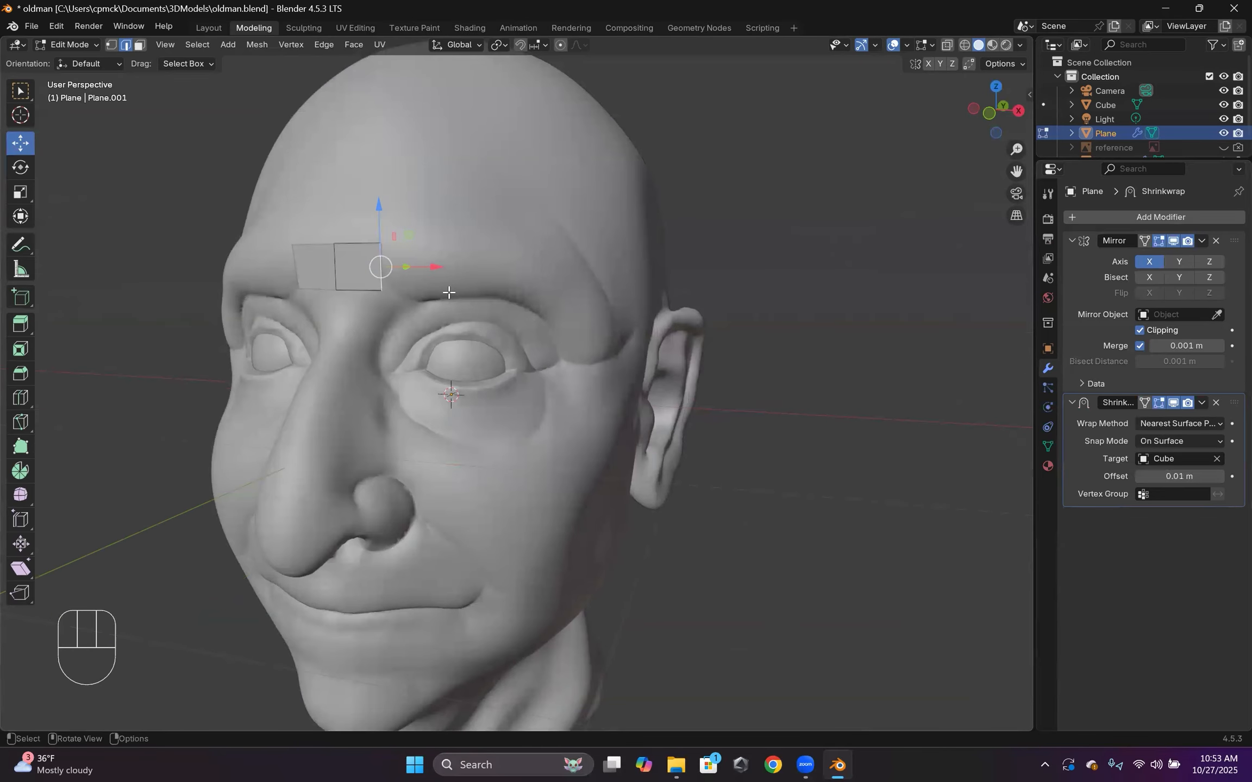
key(e)
click(489, 293)
key(e)
click(595, 287)
Extrude two more segments along the outer brow, adjusting the end edge's position between them so the strip curves downward.
middle_drag(593, 288, 473, 244)
key(e)
click(632, 450)
drag(448, 235, 442, 246)
key(e)
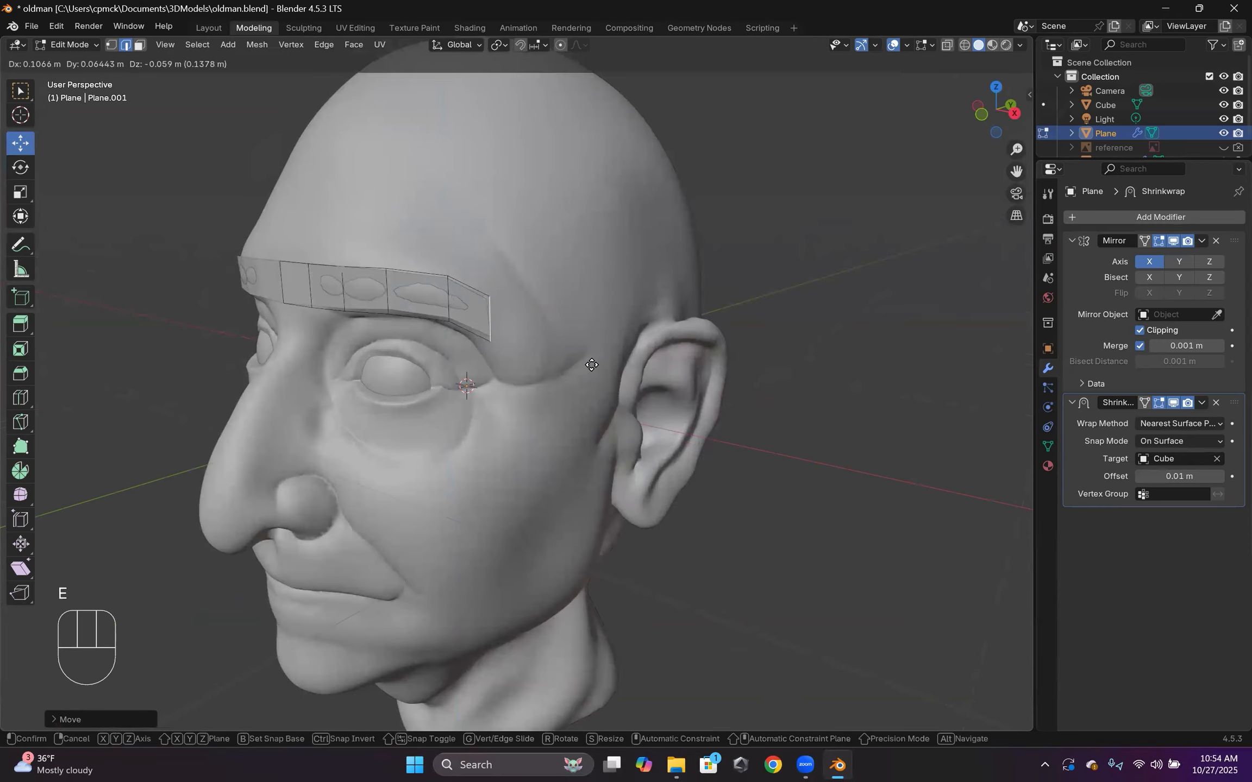
click(589, 370)
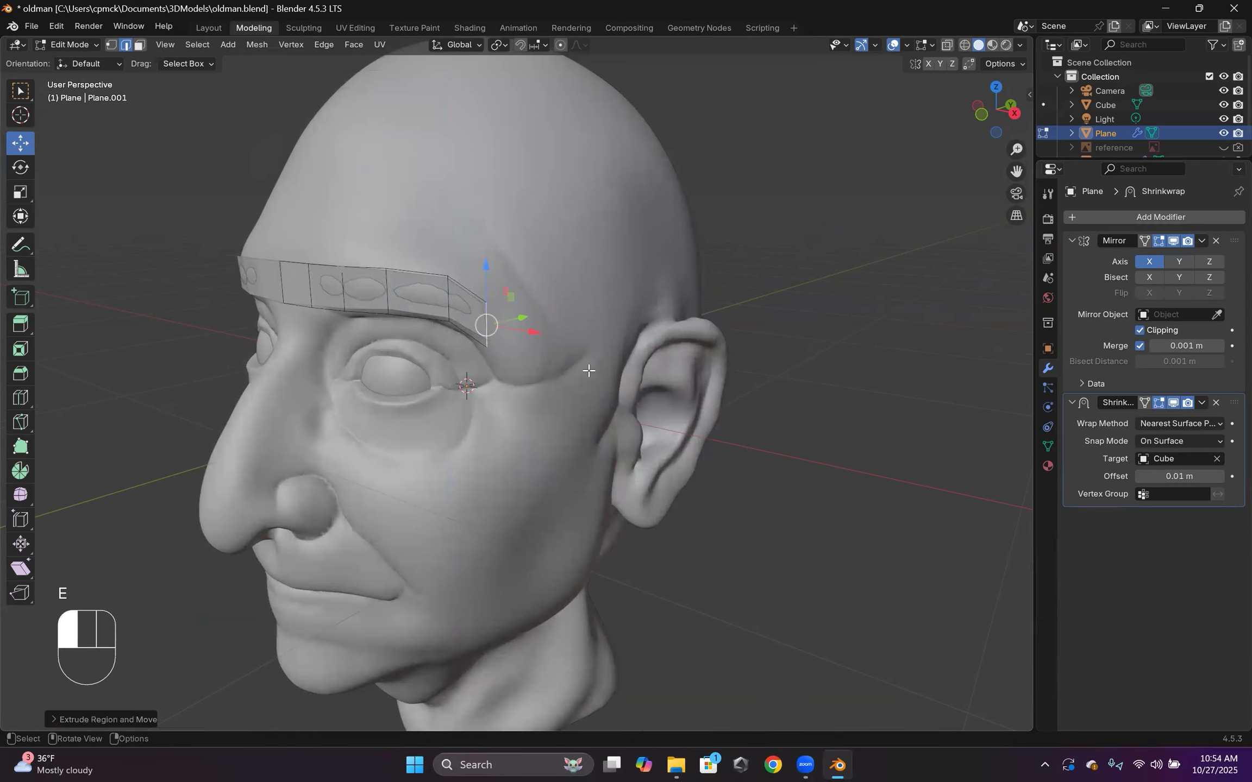
Rotate the strip's end edge to follow the brow's curve and extrude one more segment down toward the temple.
click(20, 167)
drag(519, 290, 535, 326)
middle_drag(535, 325, 563, 386)
key(e)
click(575, 447)
Move the strip's last edge in small adjustments so it sits against the outer end of the brow.
middle_drag(575, 447, 505, 467)
click(20, 142)
drag(432, 426, 459, 418)
middle_drag(459, 418, 586, 341)
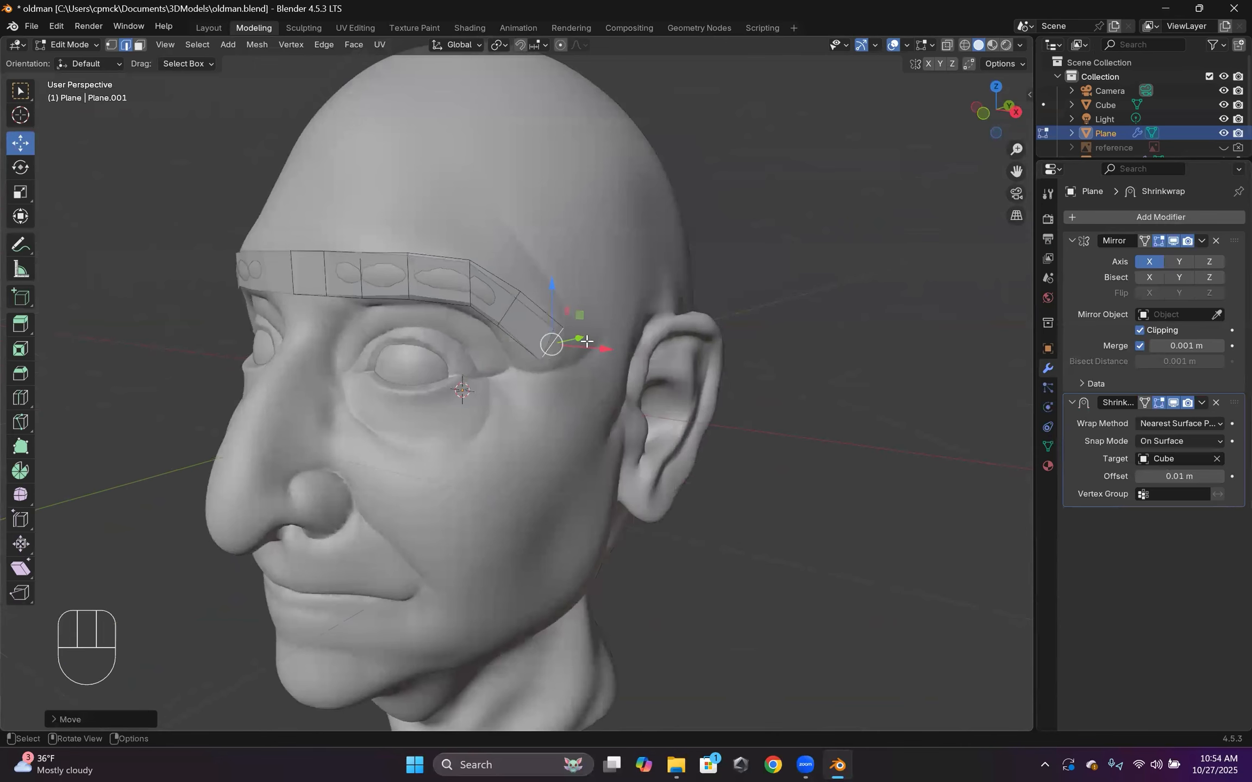
drag(580, 316, 562, 316)
middle_drag(499, 342, 422, 364)
drag(447, 380, 440, 382)
middle_drag(519, 321, 641, 318)
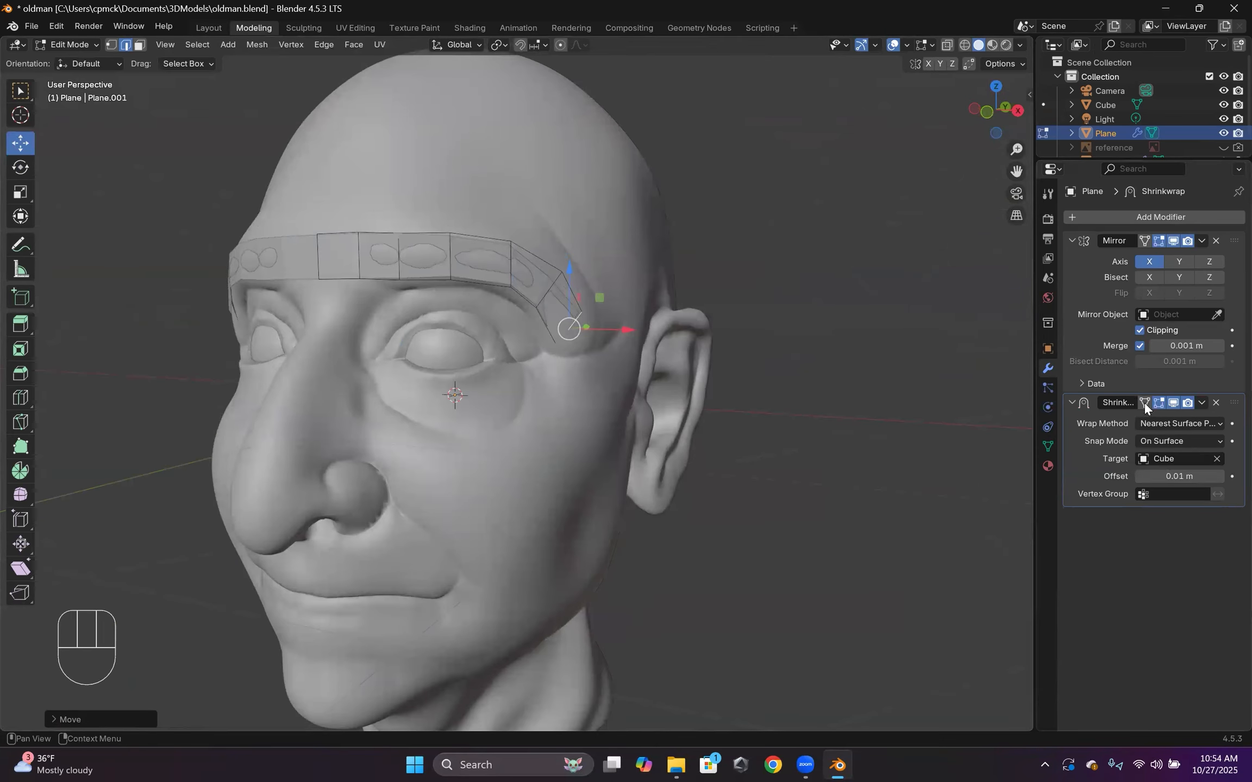
Return to Object Mode and remove the Shrinkwrap modifier from the brow strip.
click(78, 46)
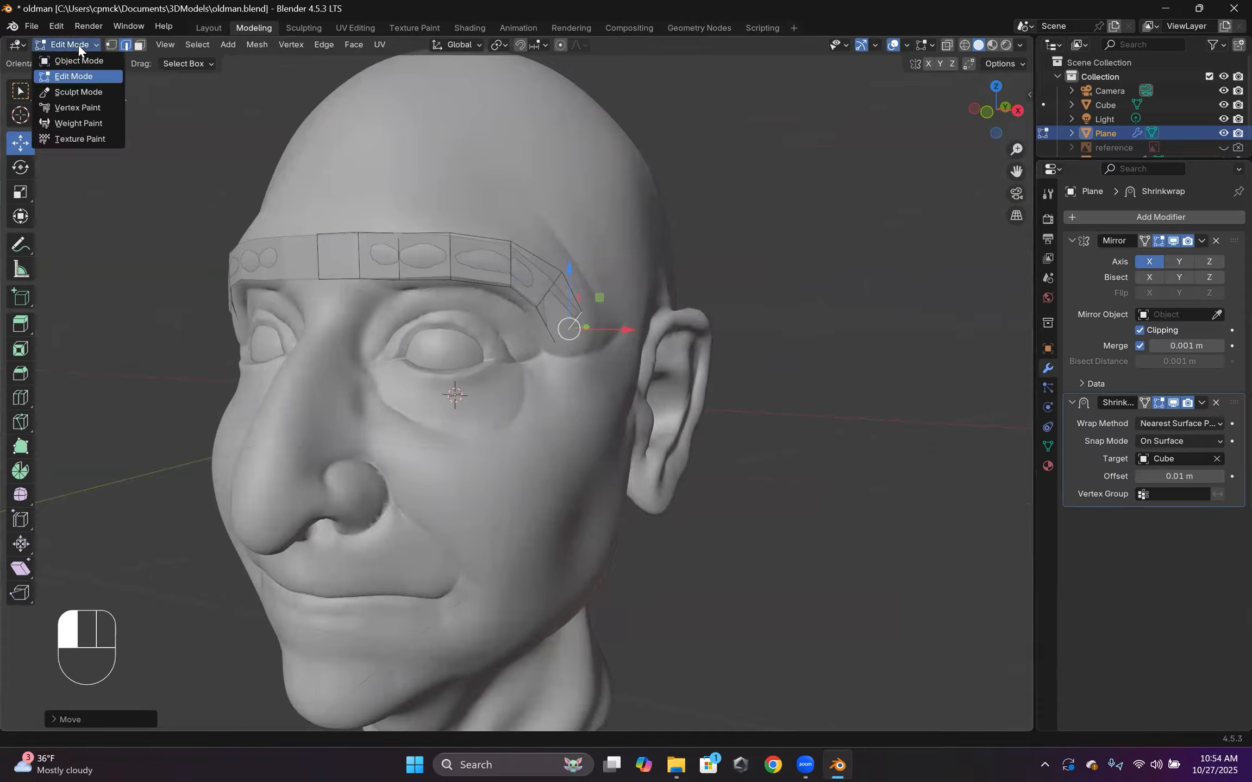
click(1216, 403)
click(1079, 383)
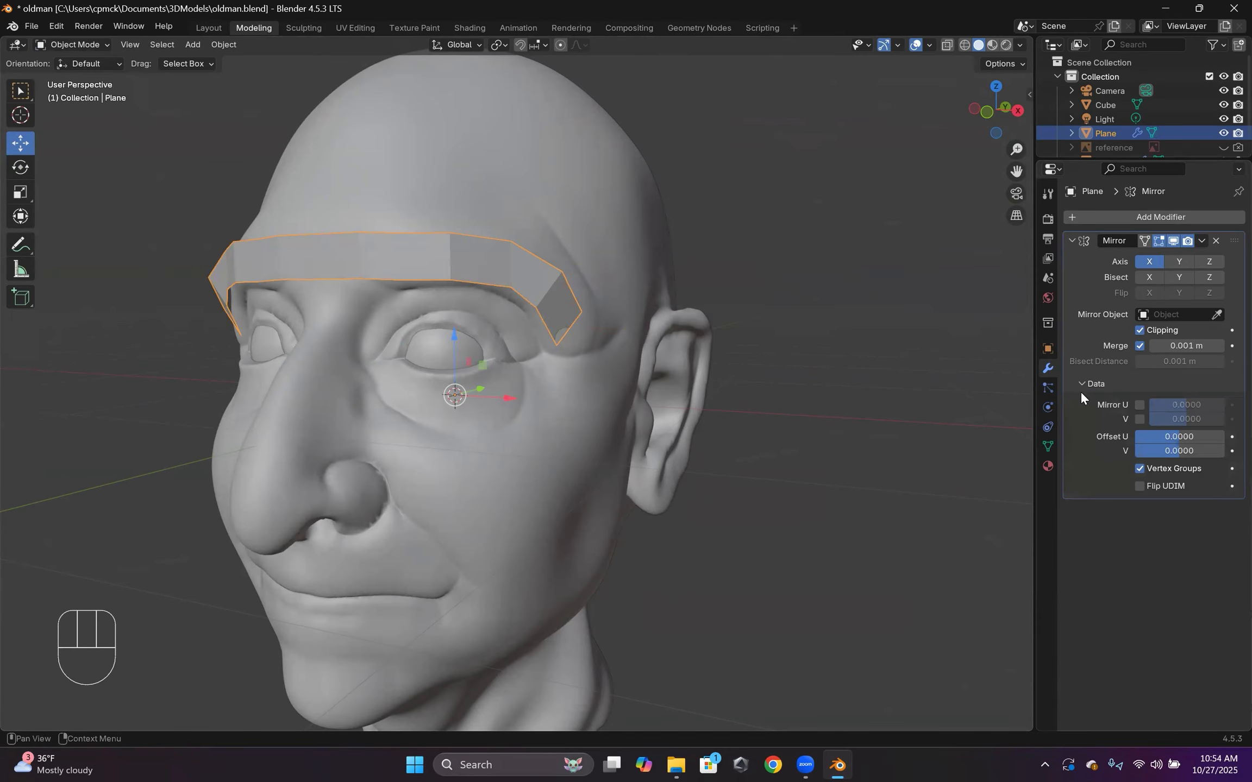
Undo the removal of the brow strip's Shrinkwrap modifier and duplicate that modifier.
click(1081, 383)
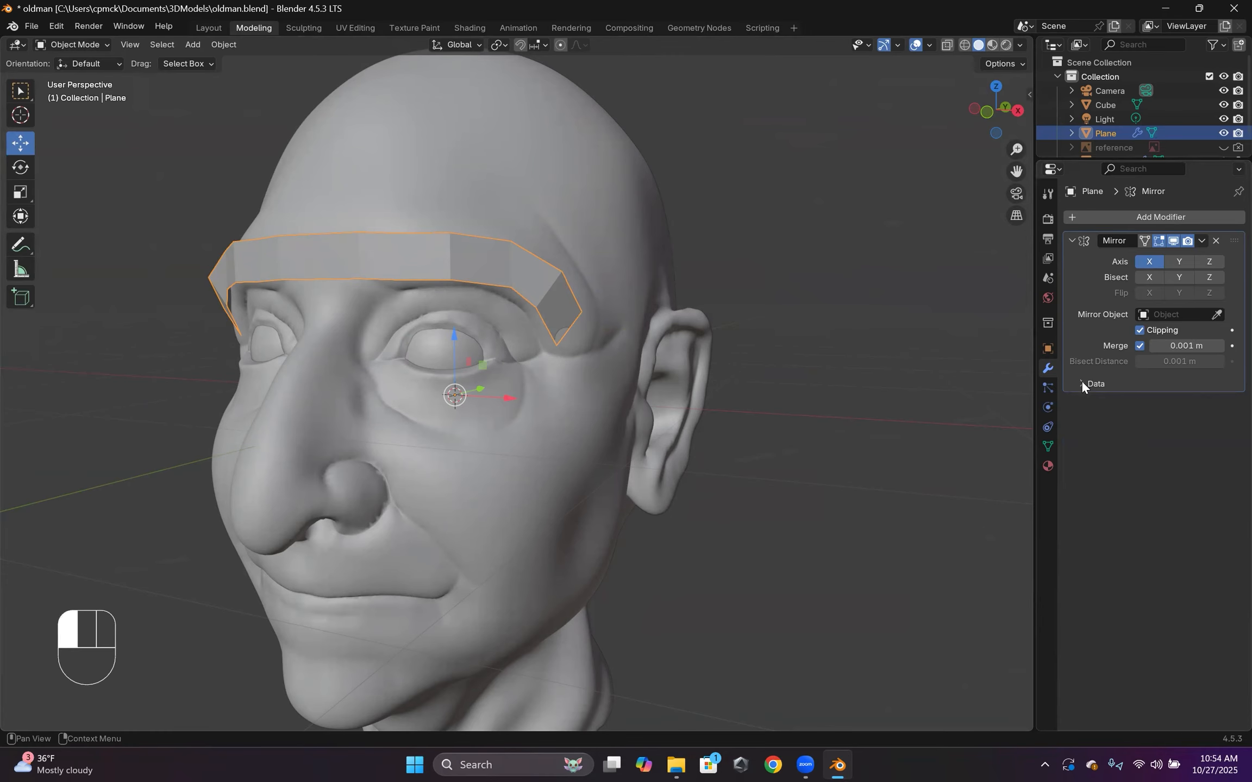
key(ctrl+z)
click(1201, 402)
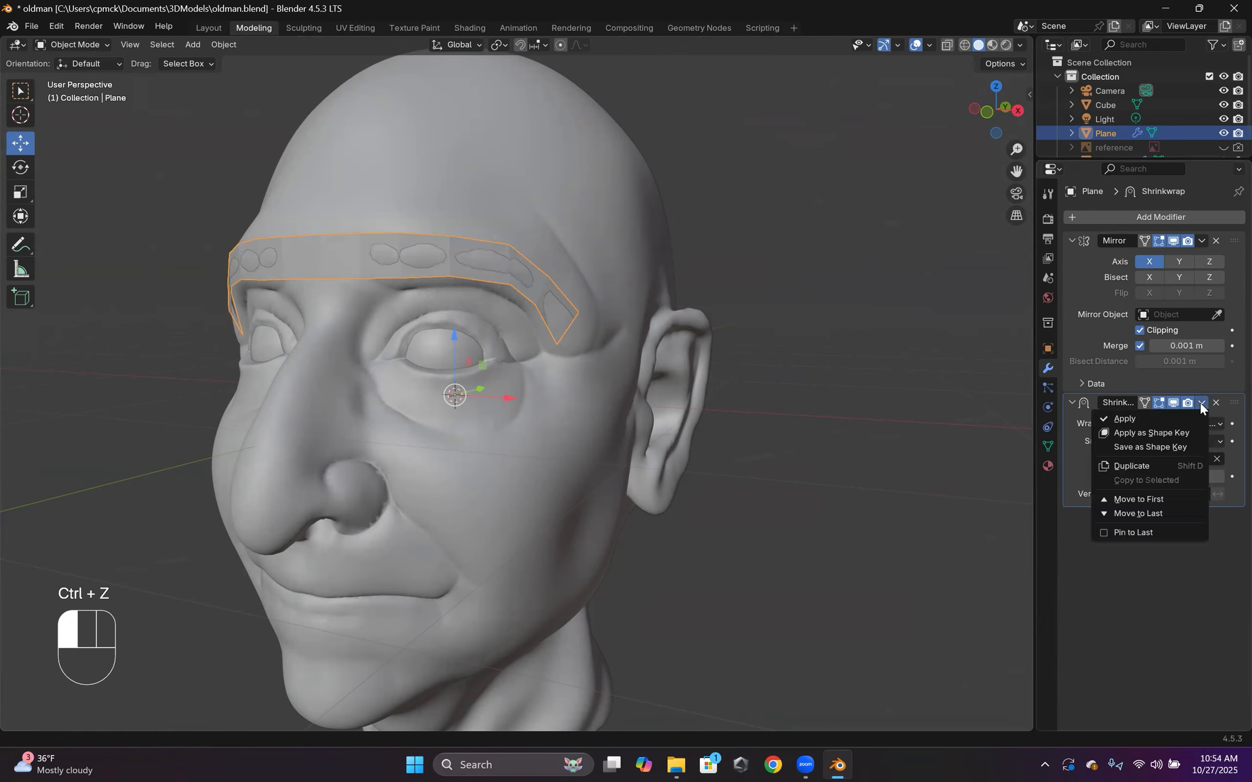
click(1161, 465)
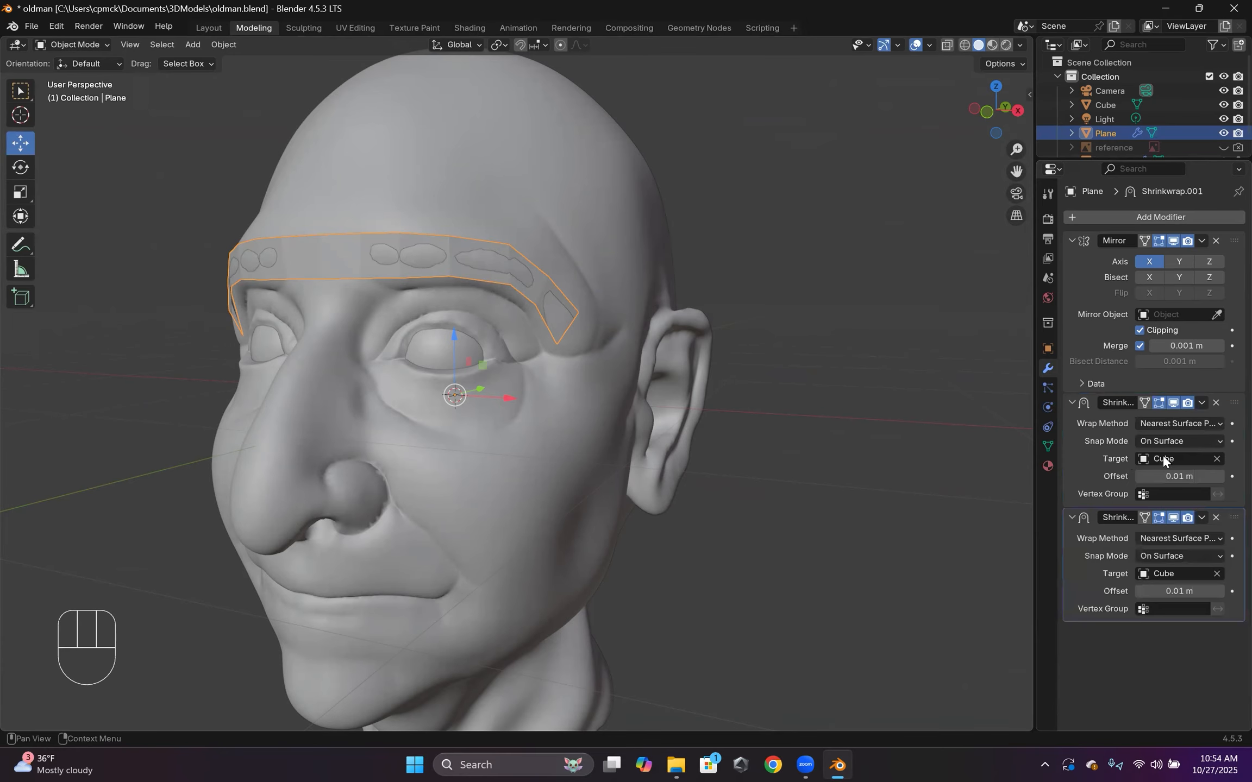
Apply the first of the two Shrinkwrap modifiers on the brow strip.
click(1201, 403)
click(1176, 417)
middle_drag(598, 336, 304, 228)
Enter Edit Mode on the strip, rotate its end edge and extrude a segment down past the outer eye corner.
click(61, 48)
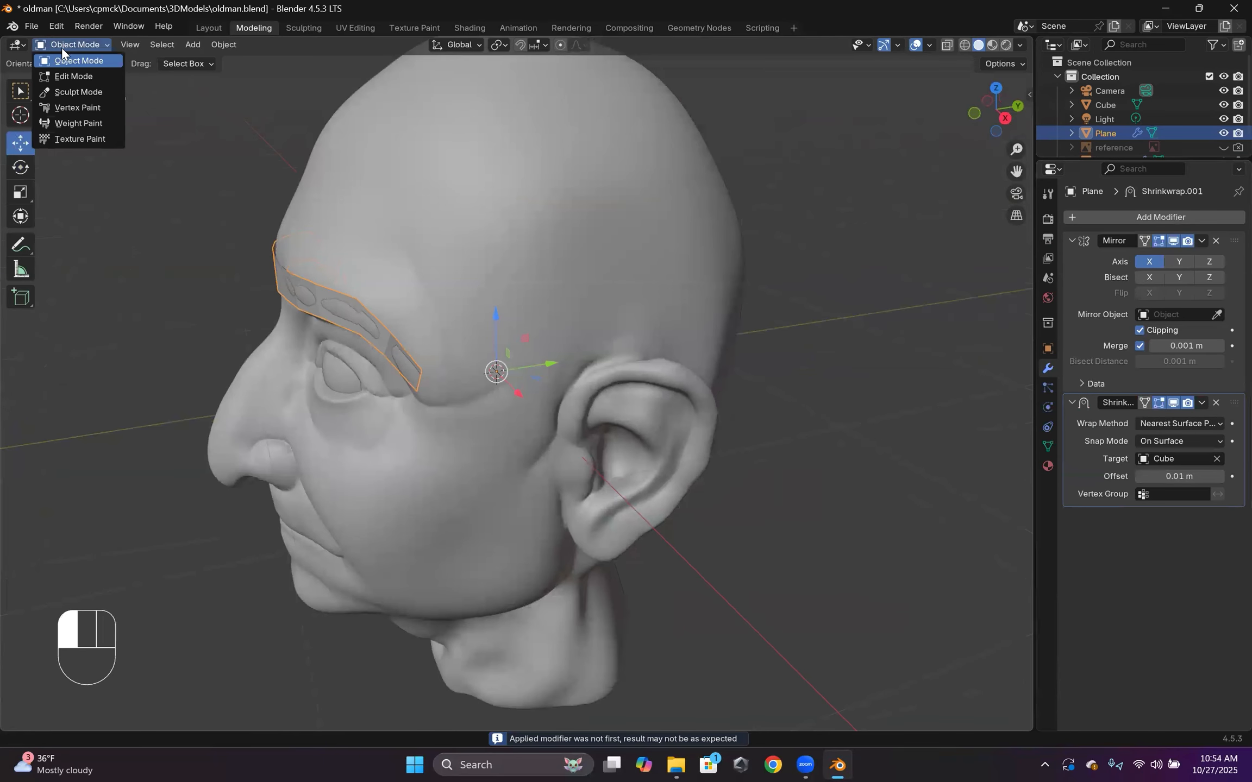
click(68, 76)
scroll(480, 392, up, 8)
middle_drag(448, 391, 277, 223)
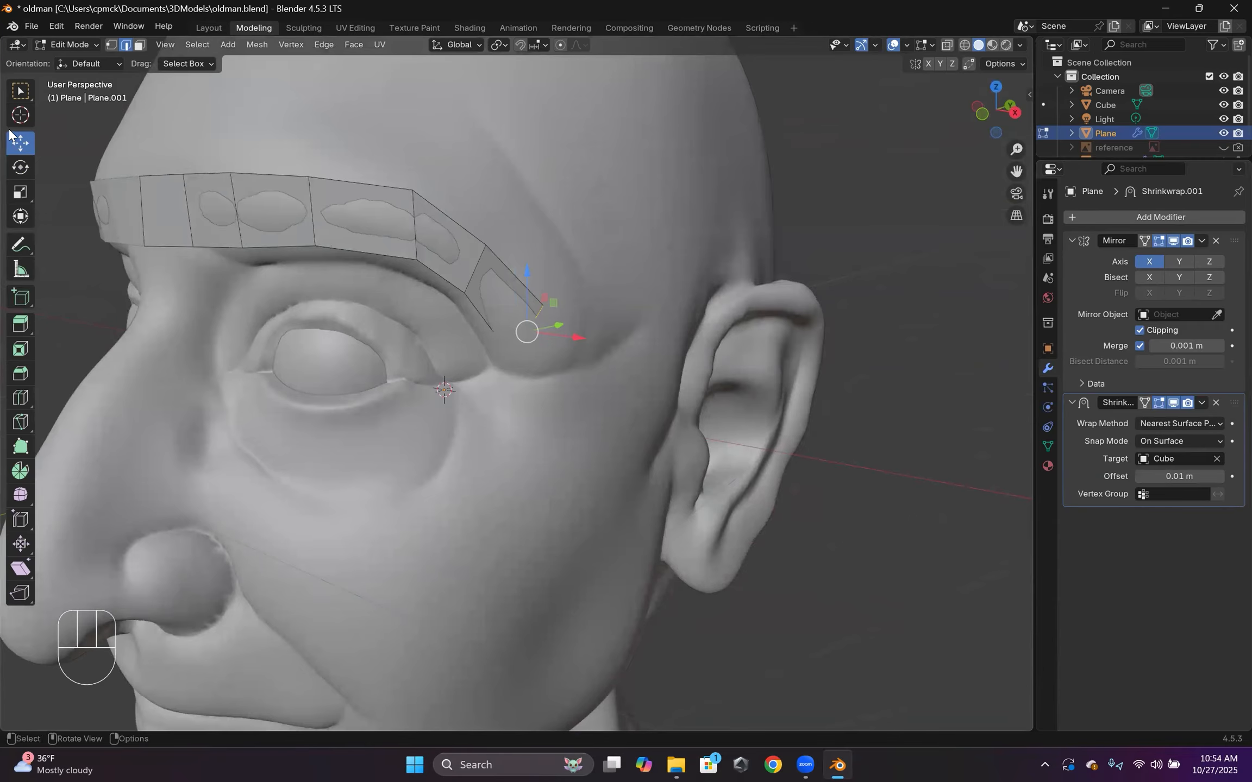
click(12, 170)
drag(573, 306, 565, 352)
key(e)
click(560, 367)
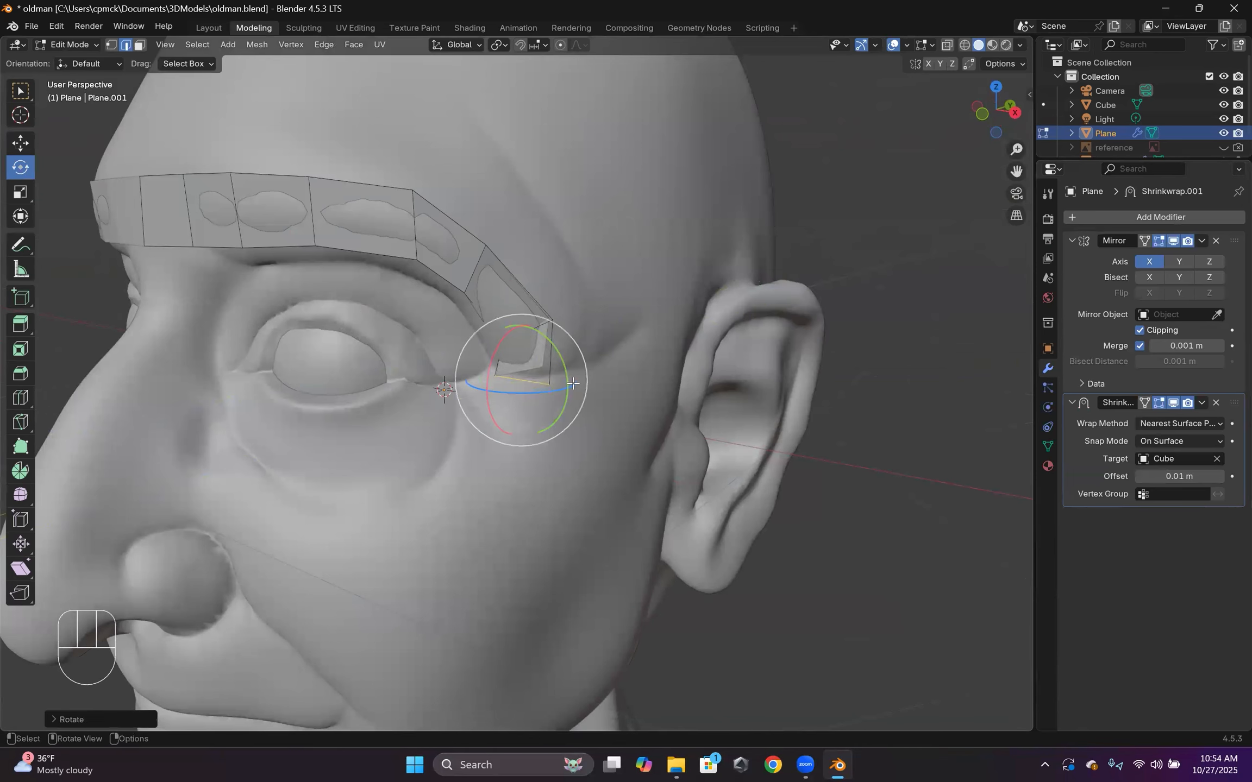
Extrude another segment below the outer eye corner and rotate its end edge to curve back under the eye.
key(e)
click(549, 405)
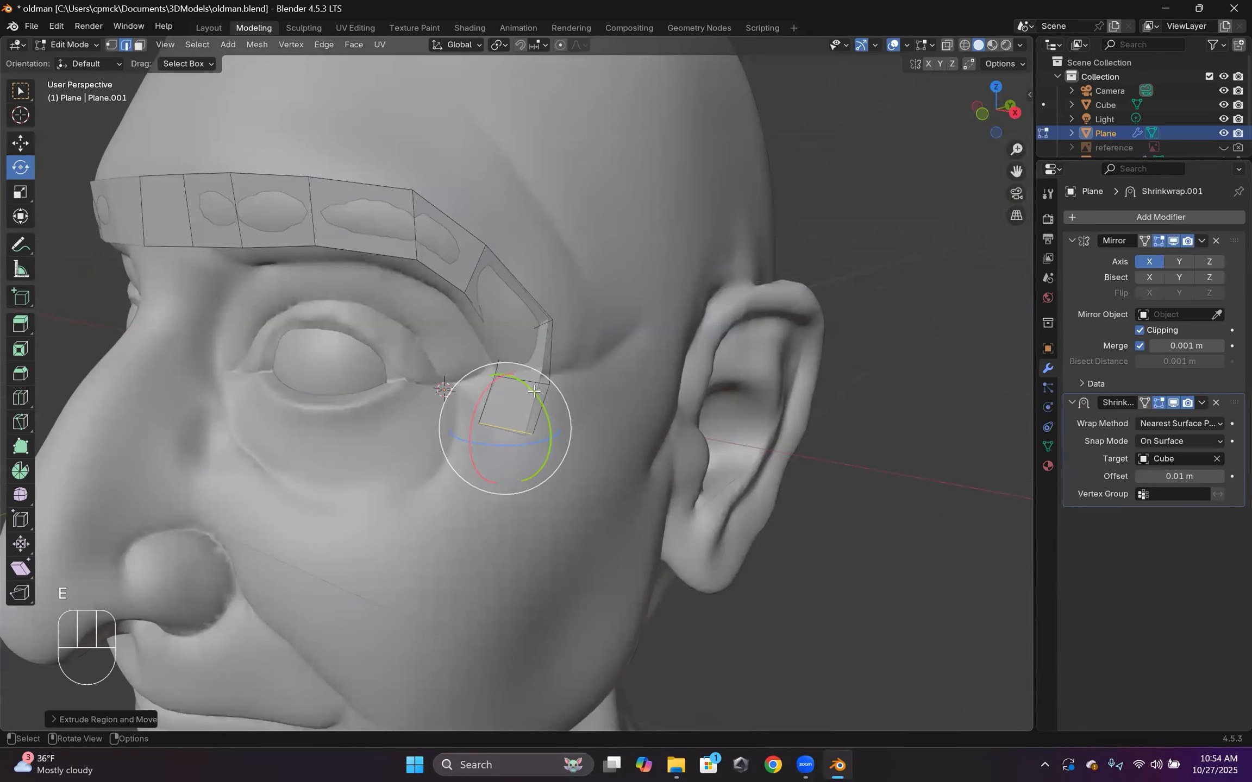
drag(534, 391, 536, 399)
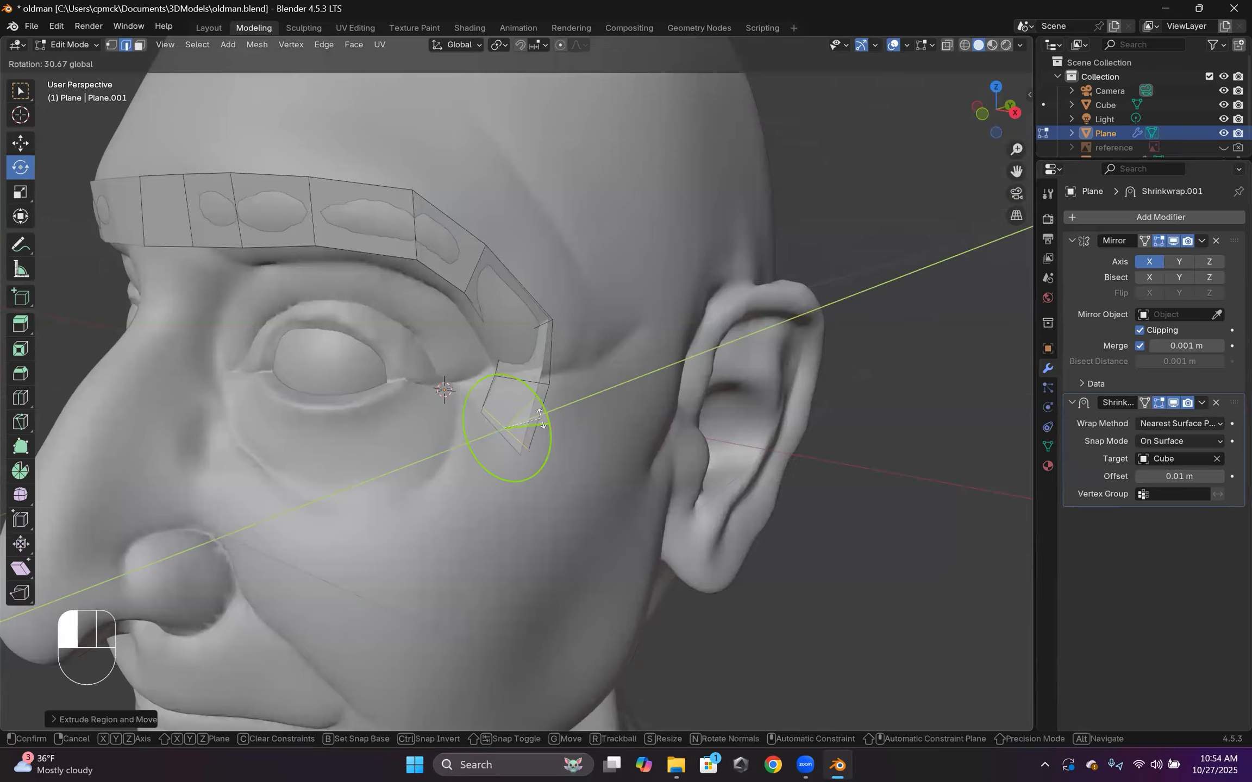
drag(545, 424, 545, 425)
Extrude two more segments from the strip's end edge across the cheek beneath the eye.
key(e)
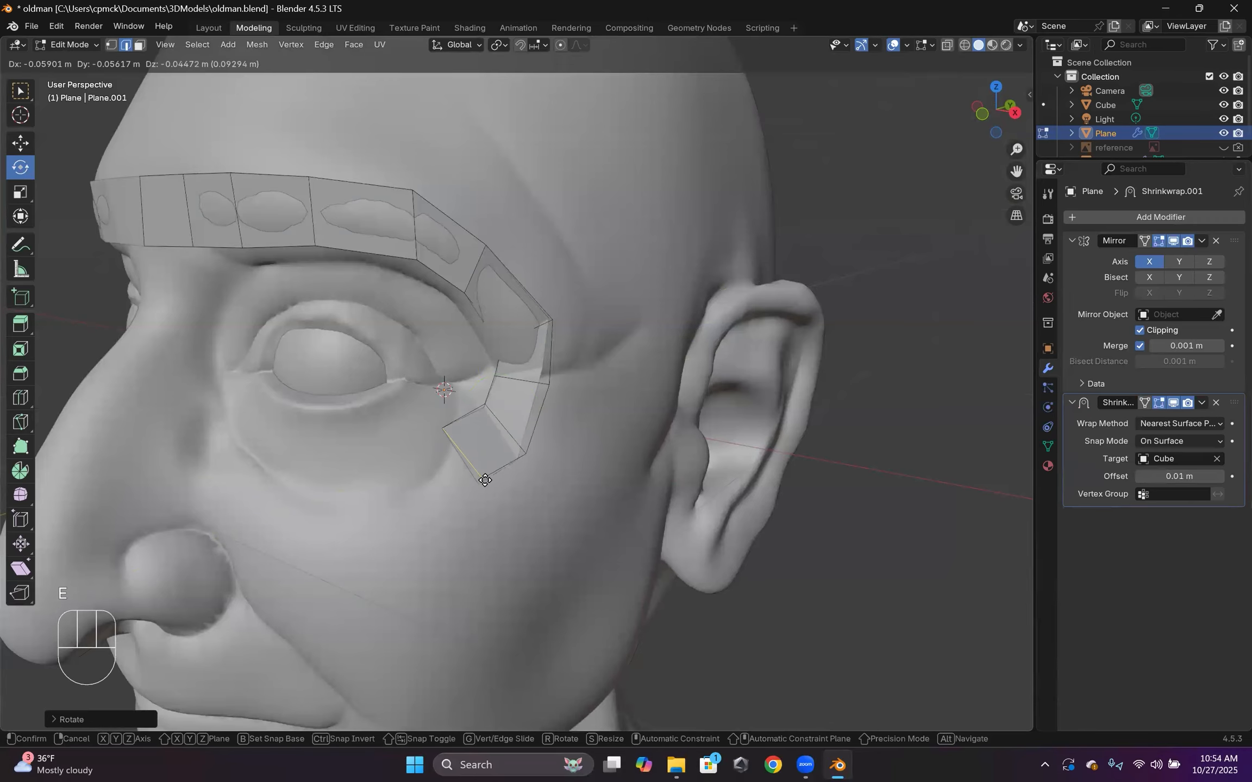
click(487, 492)
middle_drag(486, 492, 493, 544)
key(e)
click(515, 463)
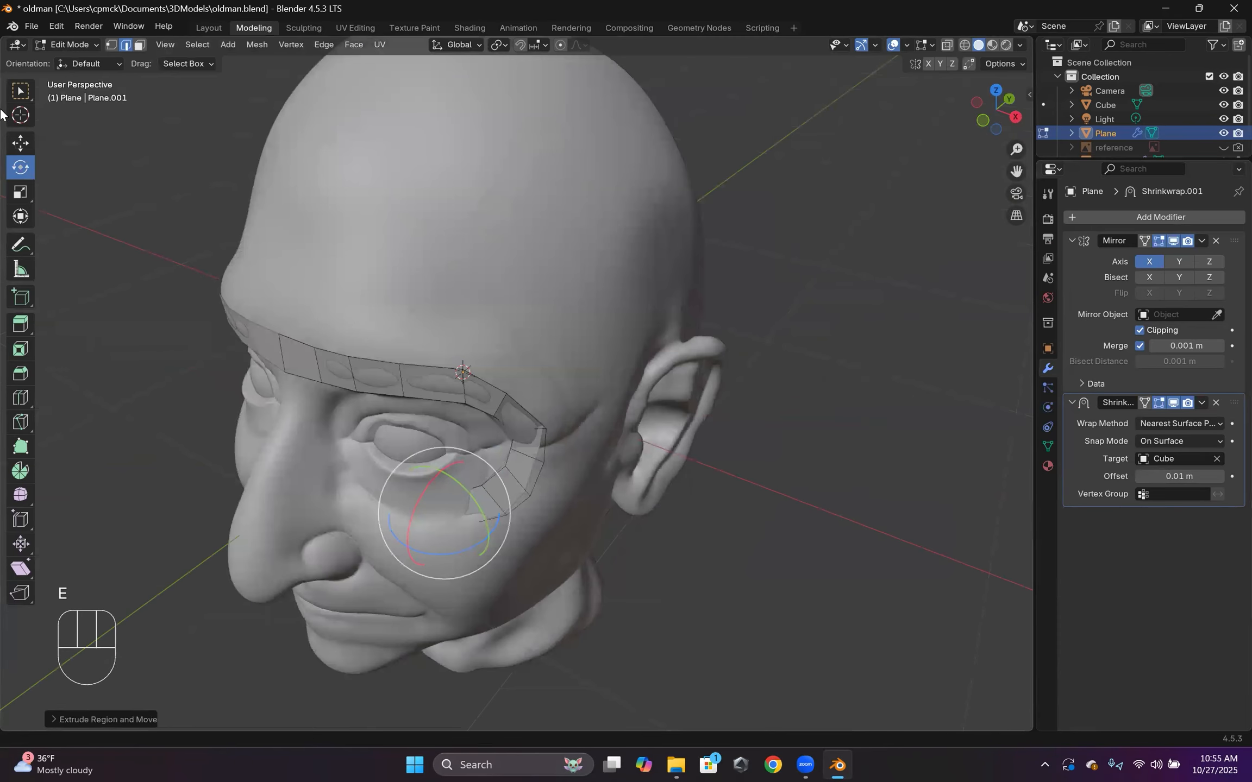
Move and rotate the strip's end edge so it lies against the cheek and follows the eye socket's lower curve.
click(20, 144)
mouse_move(477, 489)
mouse_down()
mouse_move(476, 515)
mouse_move(472, 489)
mouse_move(475, 503)
mouse_up()
middle_drag(475, 503, 511, 448)
click(20, 167)
drag(547, 405, 593, 424)
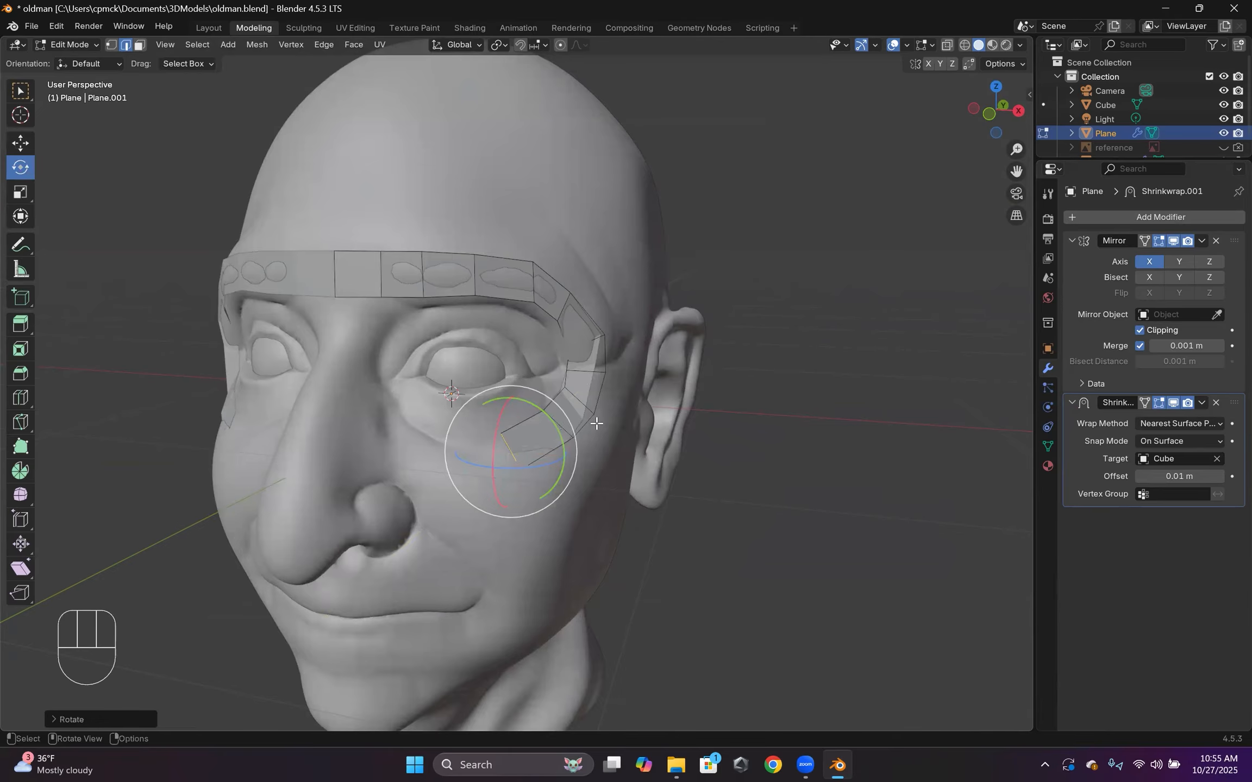
click(21, 143)
drag(546, 423, 554, 415)
middle_drag(516, 381, 494, 356)
Return to Object Mode and check from several angles how the strip sits on the head.
click(70, 44)
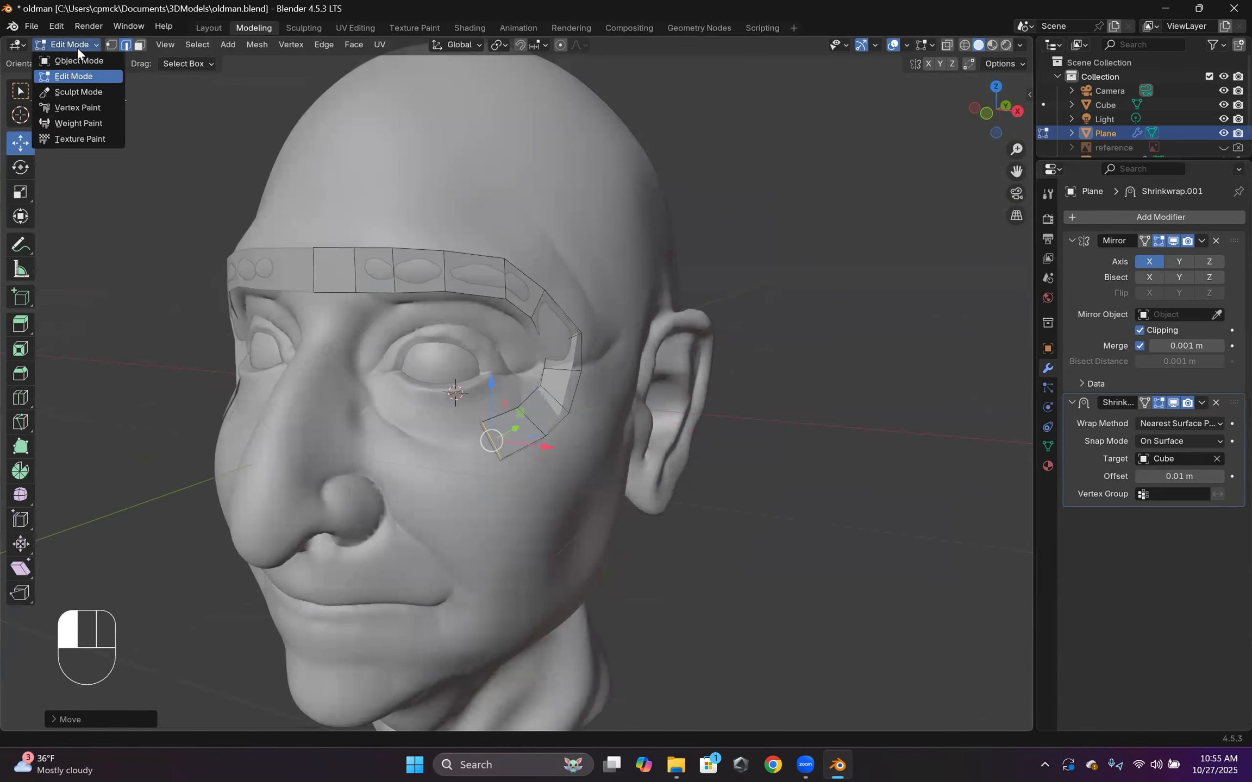
click(81, 61)
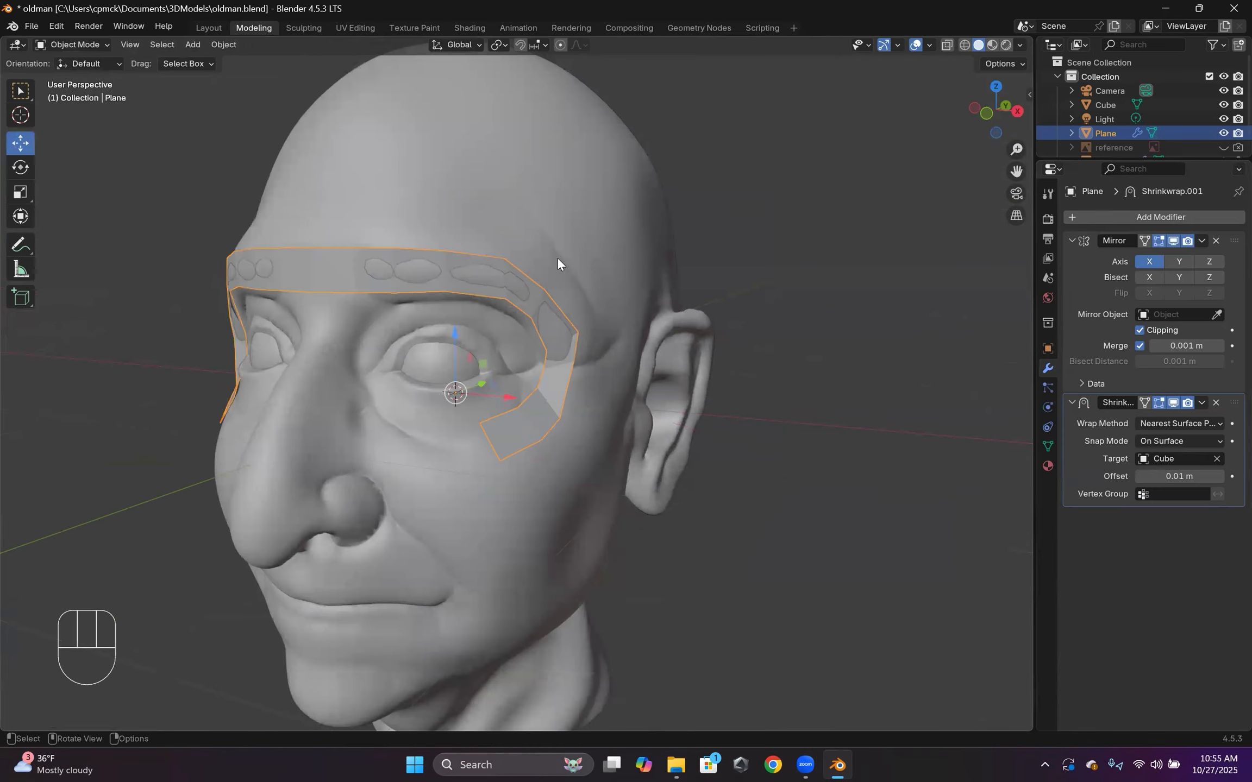
middle_drag(468, 374, 426, 333)
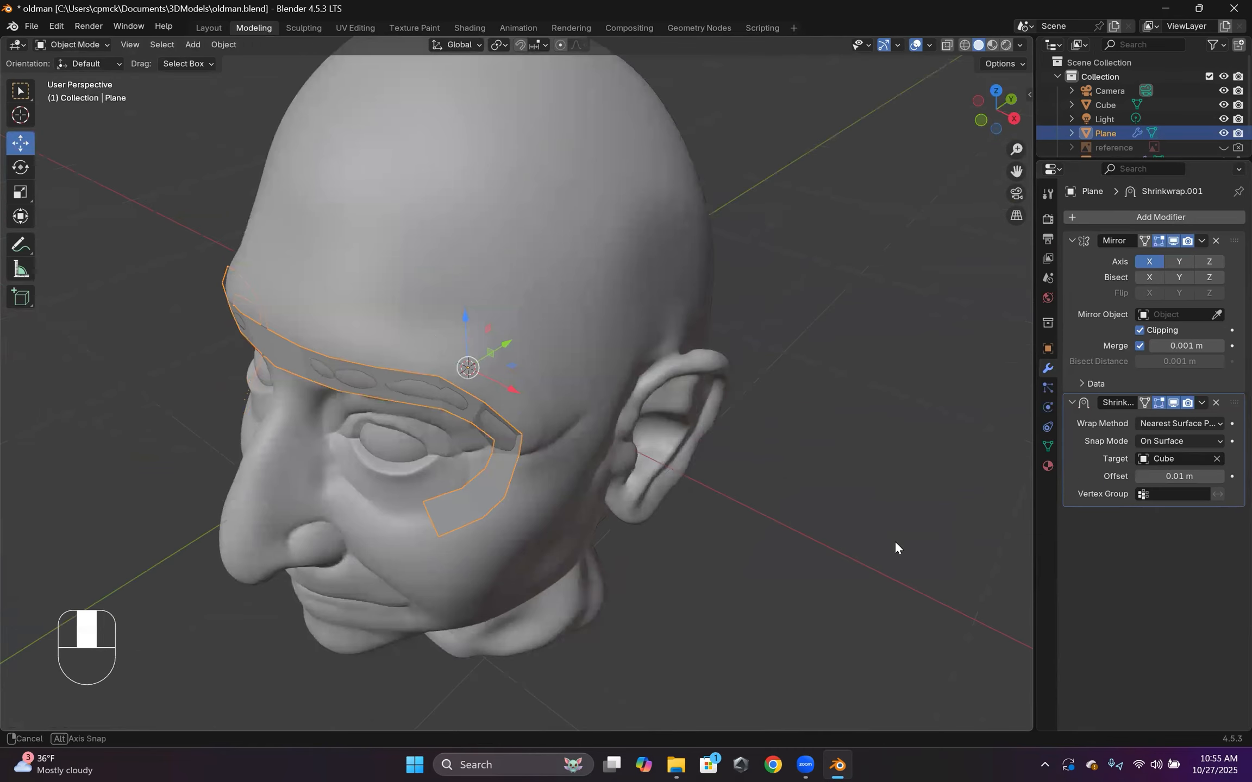
middle_drag(895, 544, 895, 544)
middle_drag(853, 384, 774, 271)
Show the head in Material Preview and set its material's base color value to 0.100 and roughness to 1.000.
click(544, 212)
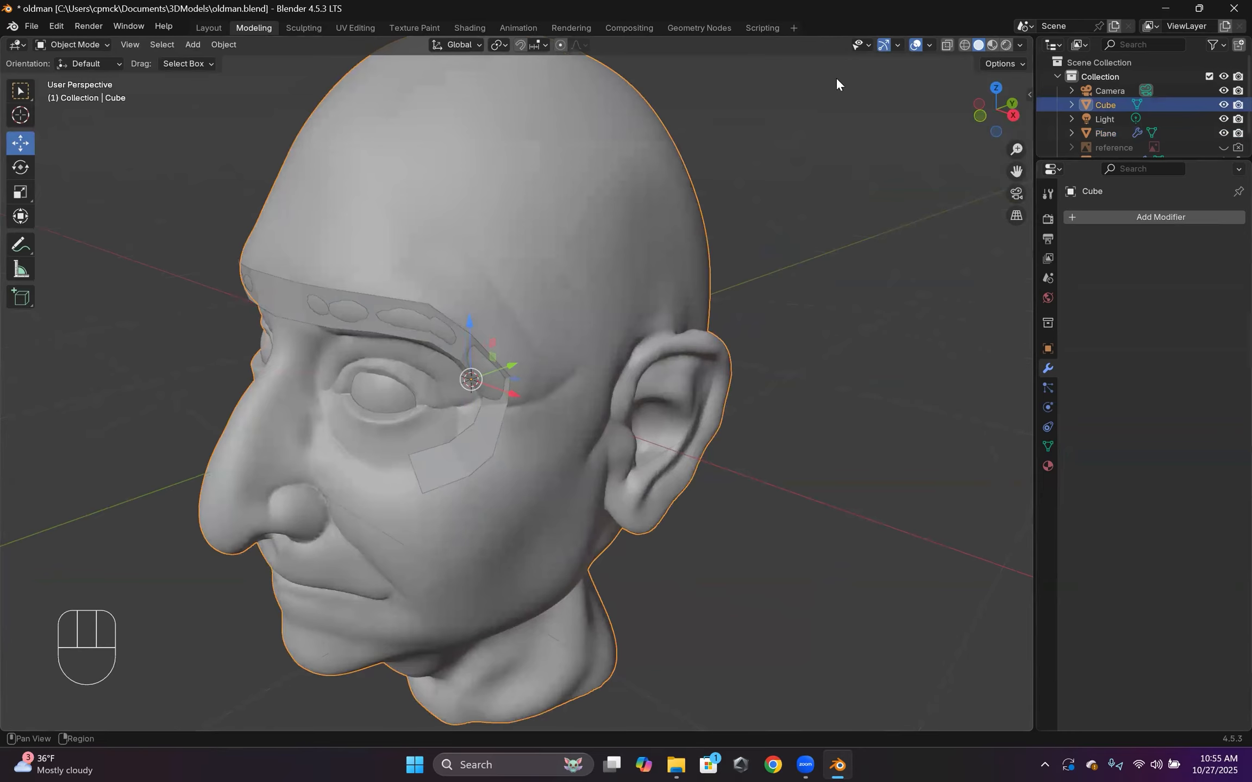
click(991, 46)
click(1048, 466)
click(1185, 365)
drag(1215, 178, 1213, 205)
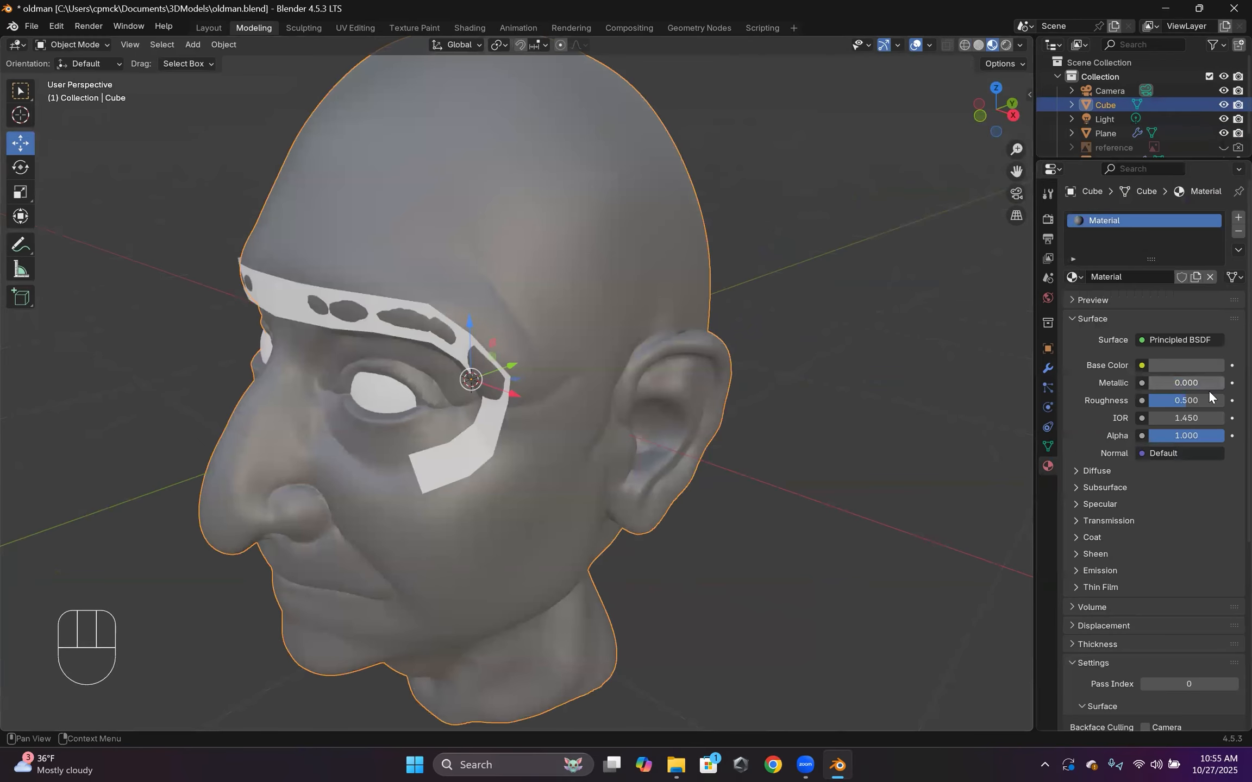
drag(1201, 400, 1226, 402)
Lighten the head material's base color to a medium grey.
middle_drag(745, 311, 788, 337)
click(1188, 366)
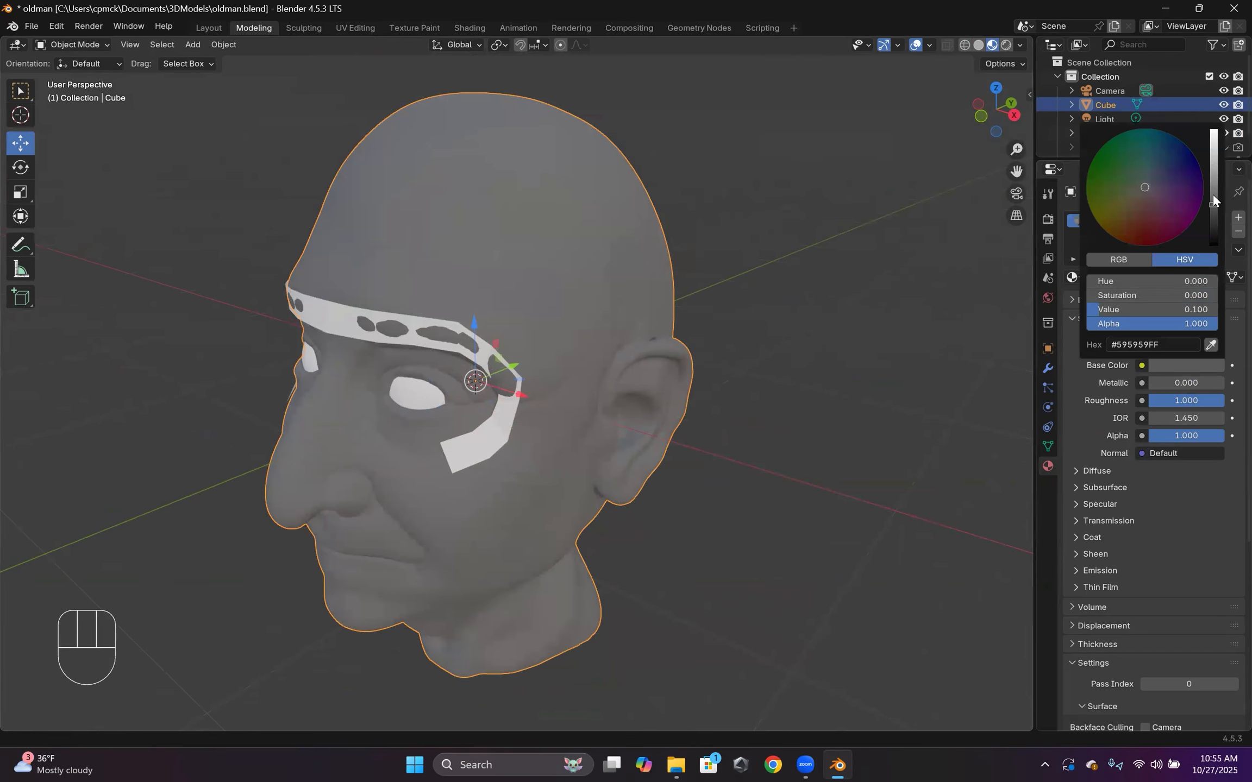
drag(1213, 201, 1213, 186)
Select the strip and give it a new material named retopoloyeyes.
middle_drag(967, 294, 907, 325)
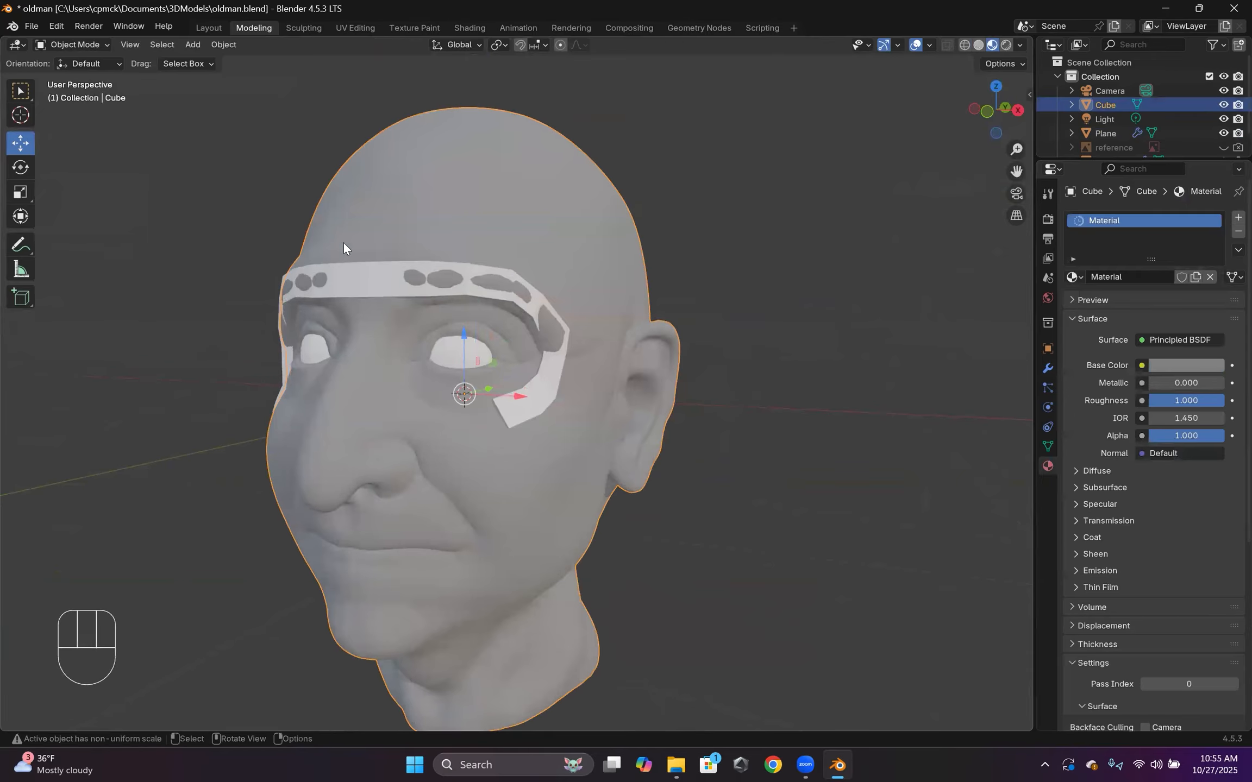
click(371, 273)
middle_drag(356, 280, 631, 328)
click(1147, 276)
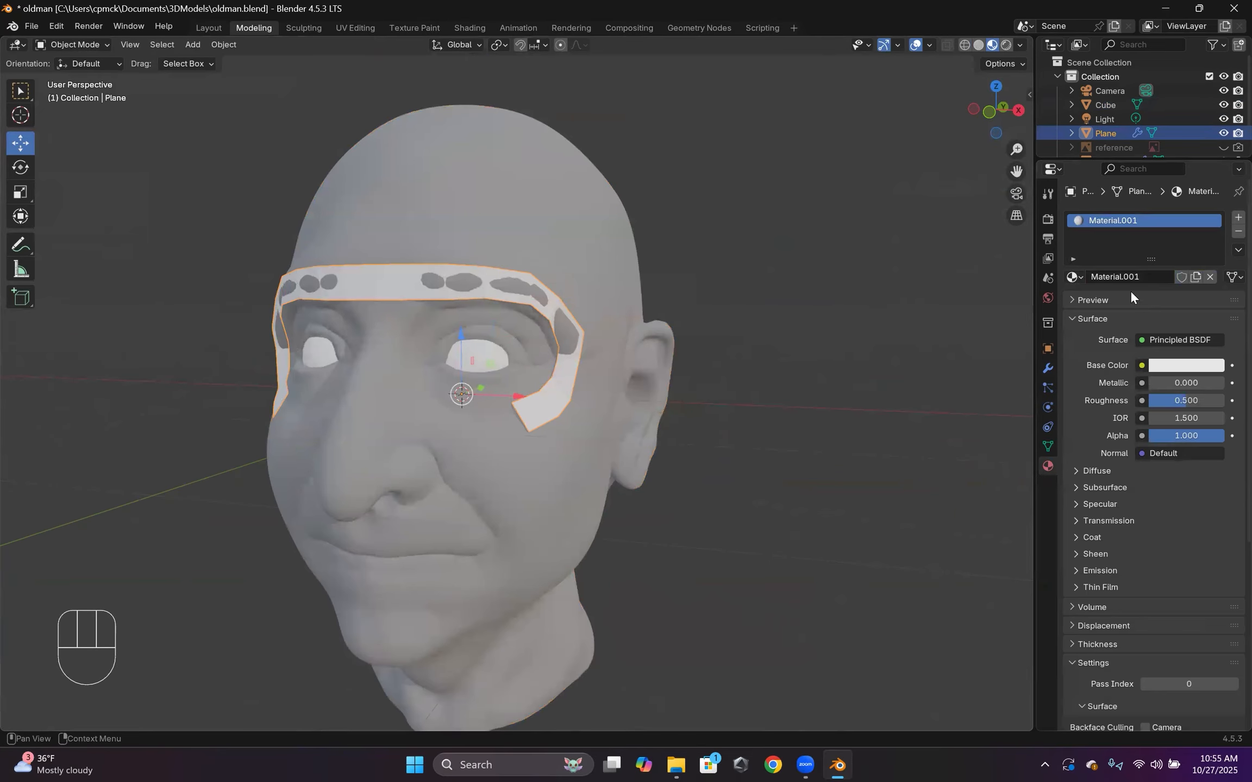
double_click(1127, 277)
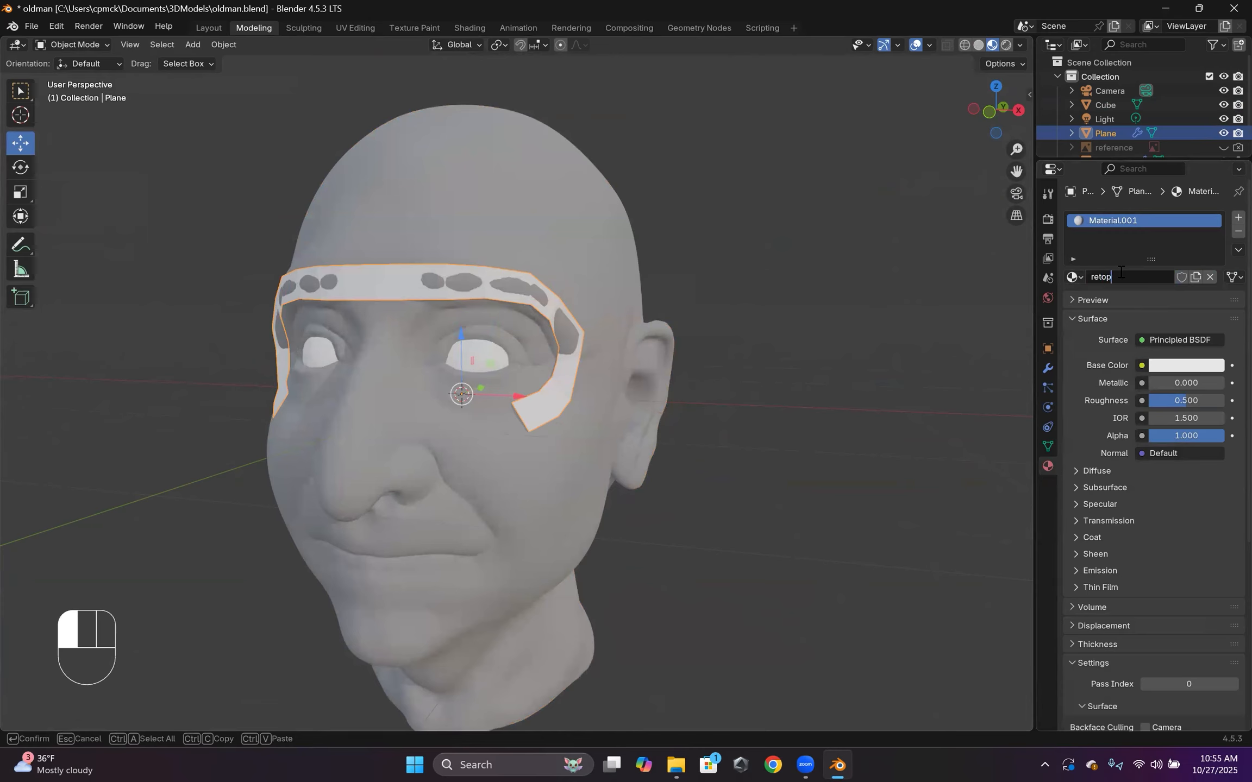
text(retopoloyeyes)
key(Return)
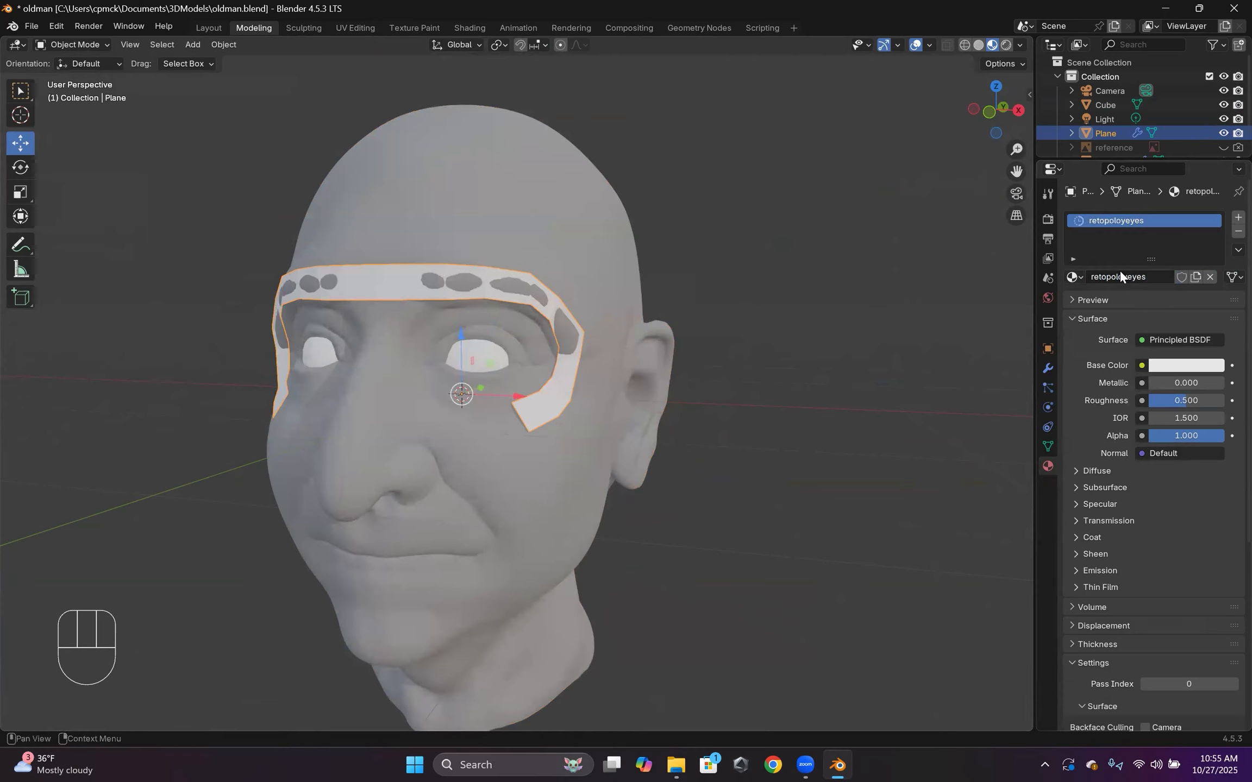
Set the base color of the retopoloyeyes material to a light green, about #8CE7B2.
click(1189, 365)
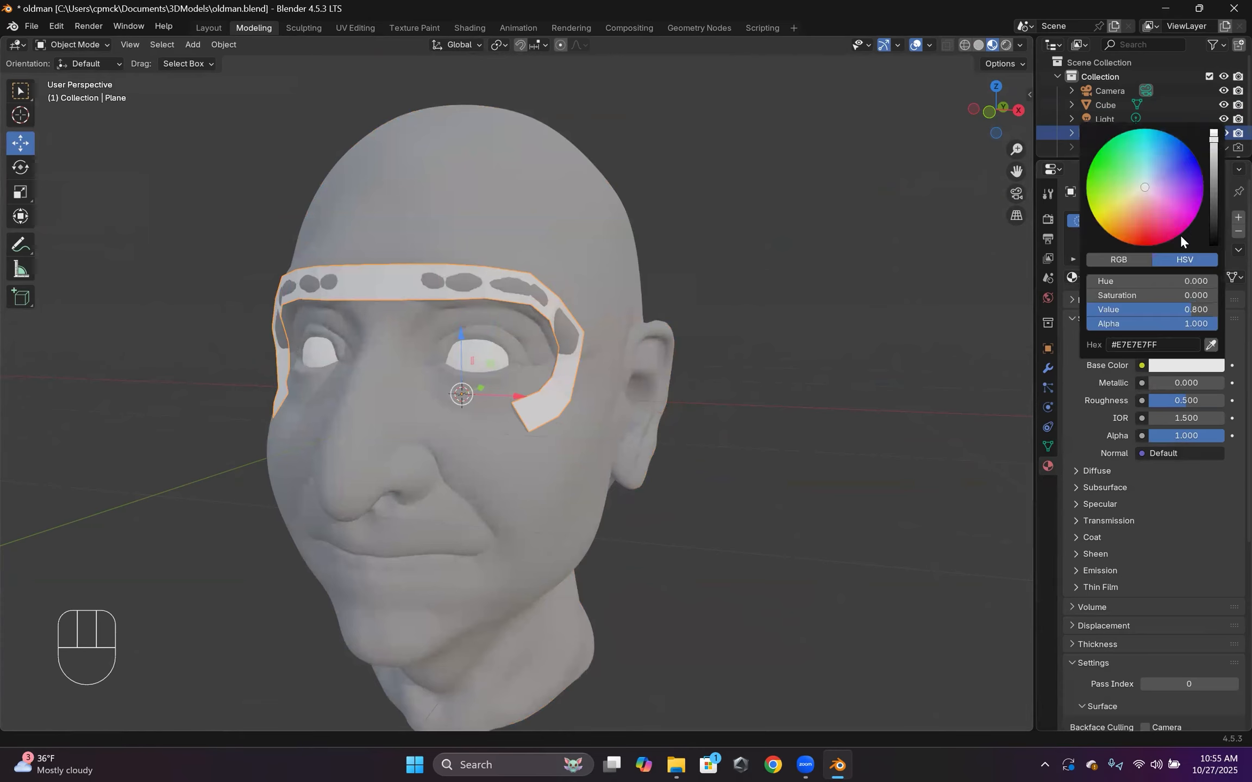
click(1183, 366)
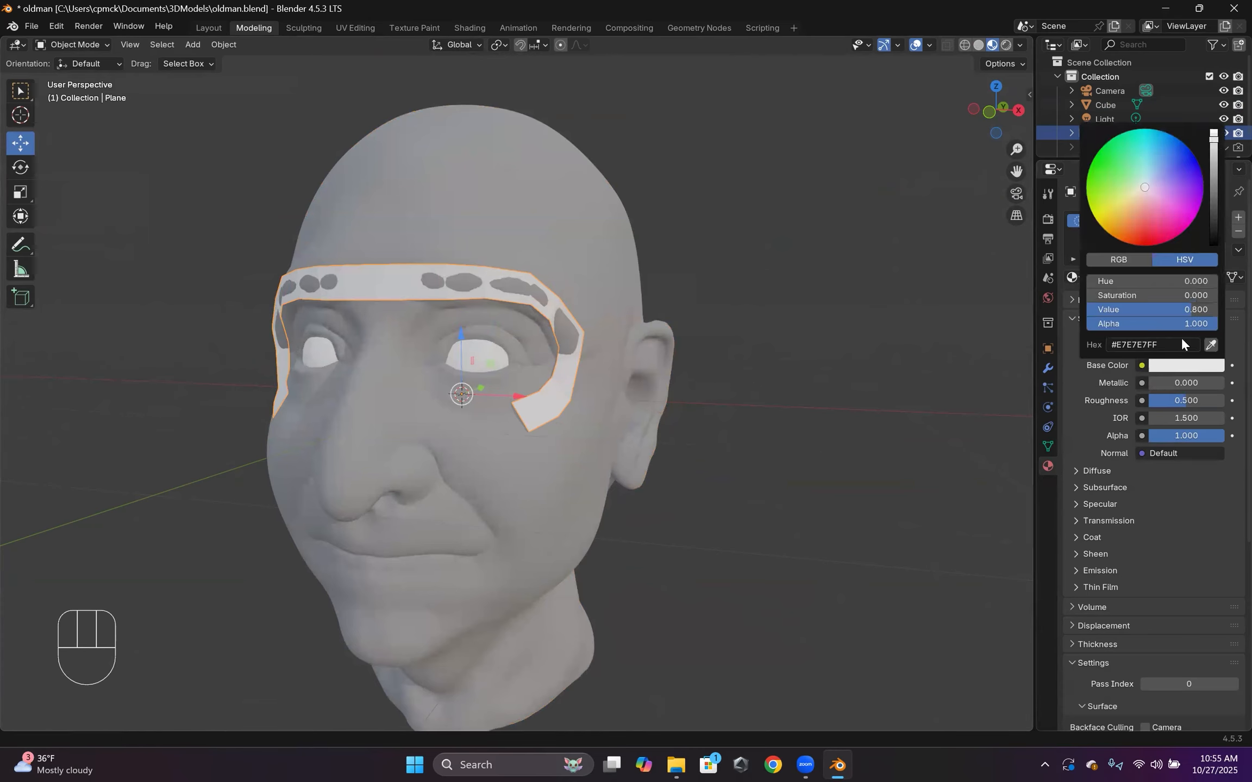
click(1137, 174)
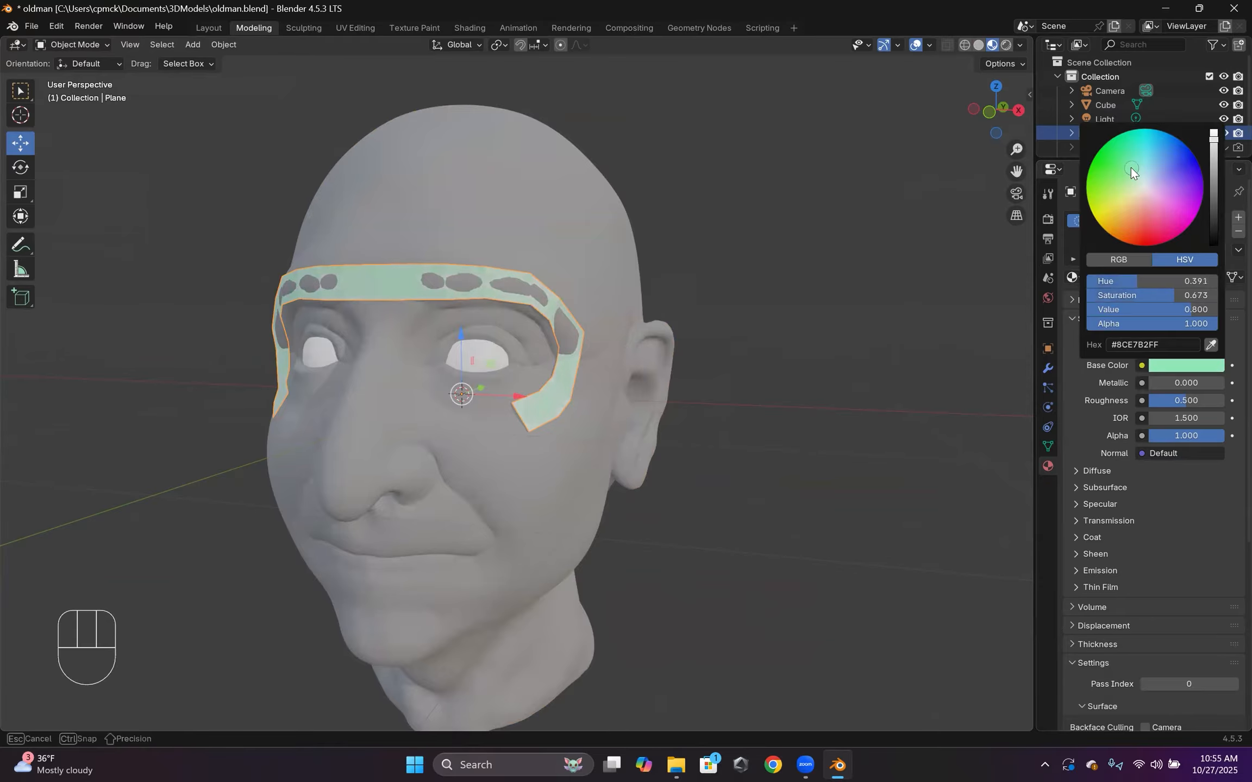
click(749, 230)
Select the green strip again and enter Edit Mode.
middle_drag(785, 231, 736, 243)
scroll(760, 282, up, 5)
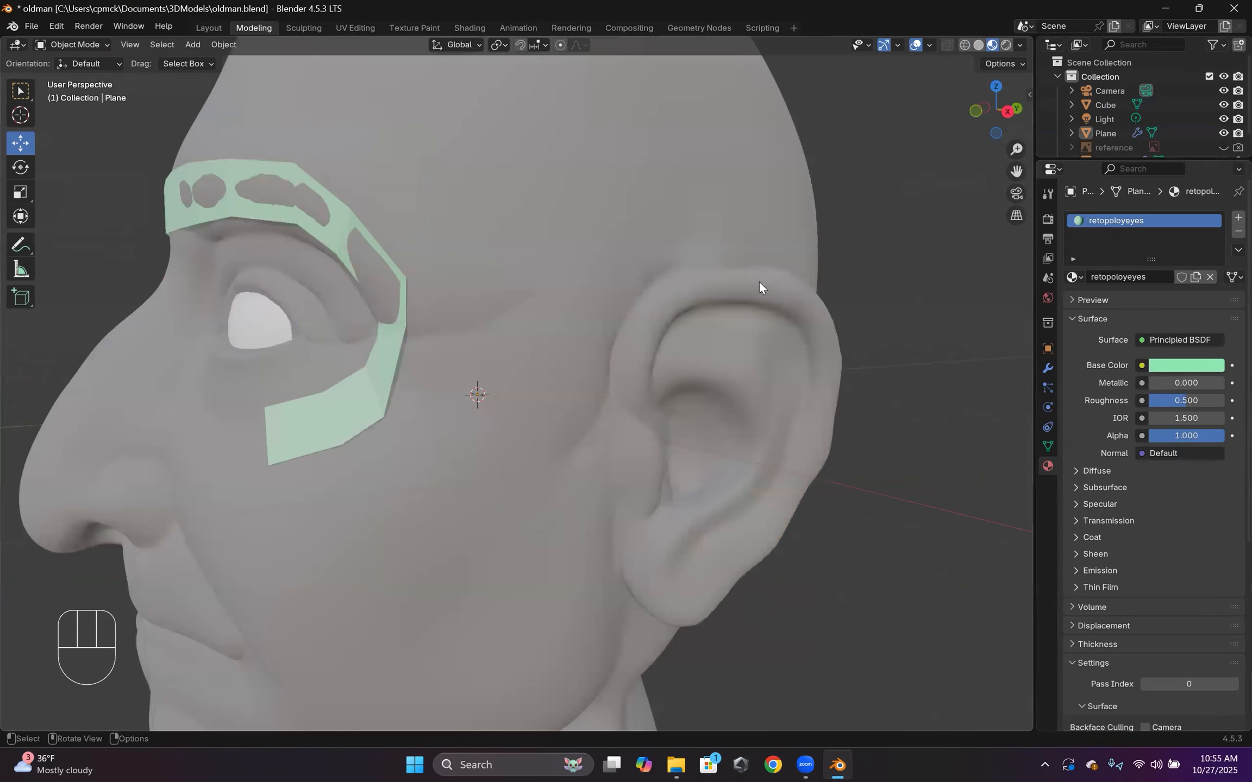
click(462, 405)
middle_drag(496, 385, 383, 242)
click(72, 45)
click(79, 72)
Extrude one more segment beneath the eye and move its end edge to sit against the cheek.
scroll(407, 350, down, 1)
middle_drag(407, 351, 555, 464)
key(e)
click(539, 447)
drag(555, 464, 543, 502)
key(ctrl+z)
middle_drag(543, 503, 282, 488)
drag(374, 479, 353, 484)
middle_drag(332, 453, 442, 399)
drag(443, 396, 443, 382)
Straighten and vertically shrink the strip's end edge, and extrude two segments from it toward the nose.
click(22, 170)
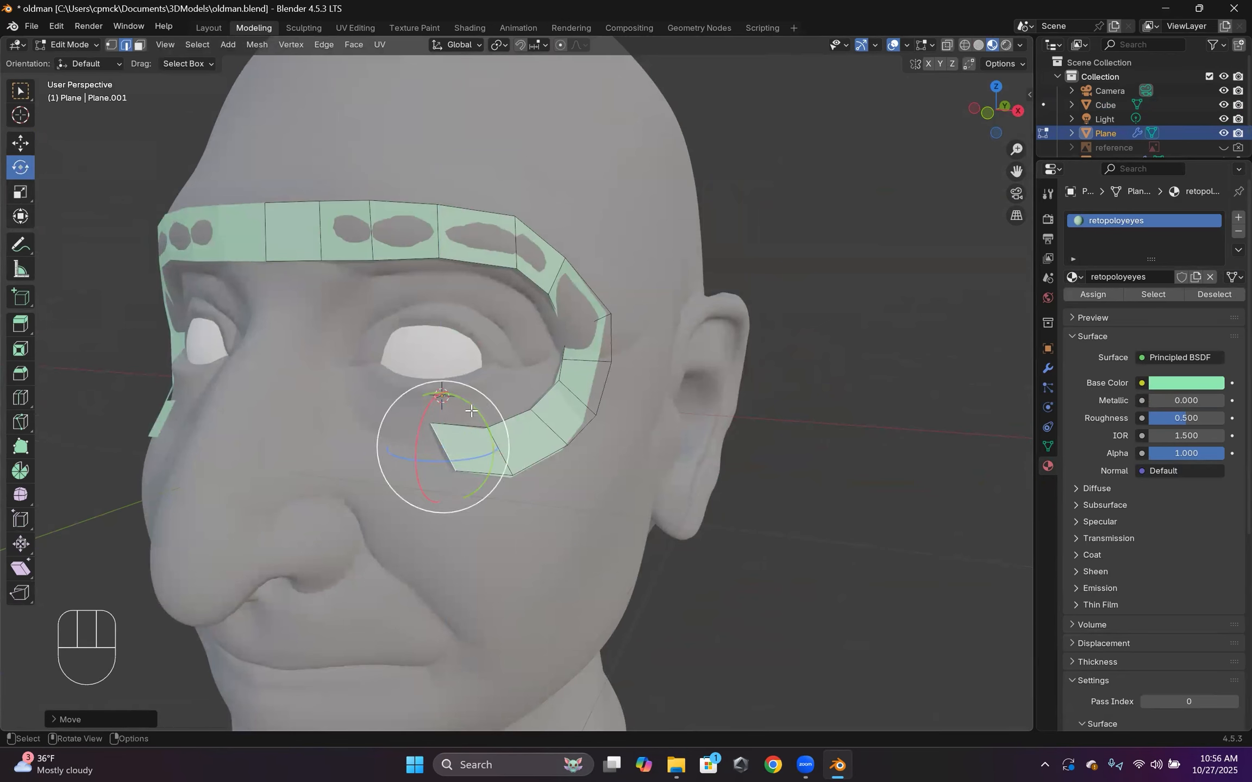
click(20, 192)
key(e)
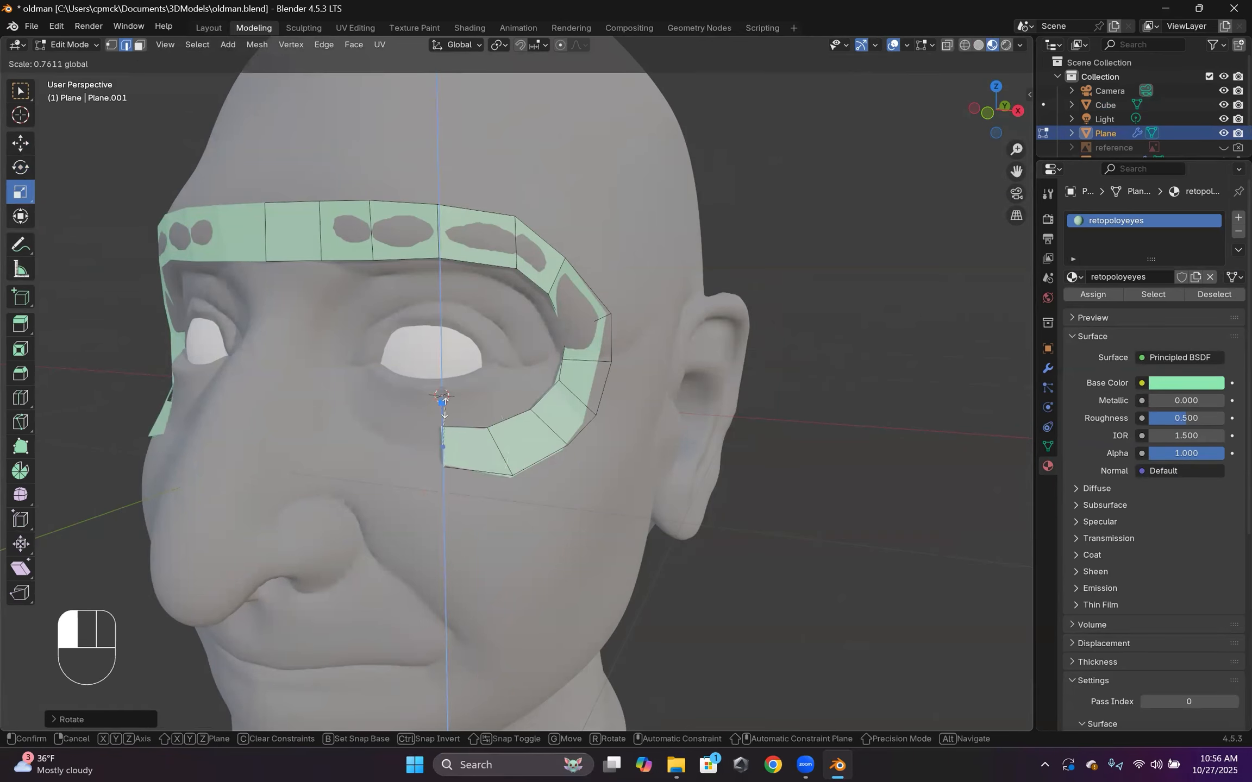
click(407, 401)
key(e)
click(356, 400)
Move the strip's end edge in small adjustments to fit the inner cheek beside the nose.
middle_drag(357, 400, 290, 405)
click(21, 143)
drag(342, 466, 347, 463)
drag(299, 485, 284, 471)
Extrude another segment up toward the nose bridge, rotating and moving its end edge to follow the surface.
key(e)
click(435, 545)
middle_drag(434, 545, 468, 561)
click(20, 168)
drag(241, 487, 263, 471)
click(21, 144)
middle_drag(348, 505, 405, 524)
drag(443, 596, 435, 595)
middle_drag(374, 535, 367, 503)
drag(349, 462, 344, 433)
Extrude the strip one segment further onto the side of the nose bridge and adjust the lower strip's position.
key(w)
key(e)
click(273, 430)
middle_drag(273, 430, 251, 462)
click(21, 143)
drag(310, 586, 288, 581)
Extrude the lower edge of the face at the nose bridge downward and move the new edge onto the nose.
middle_drag(315, 493, 337, 522)
mouse_move(353, 461)
middle_down()
mouse_move(357, 481)
mouse_move(427, 511)
mouse_move(375, 470)
middle_up()
scroll(375, 469, down, 3)
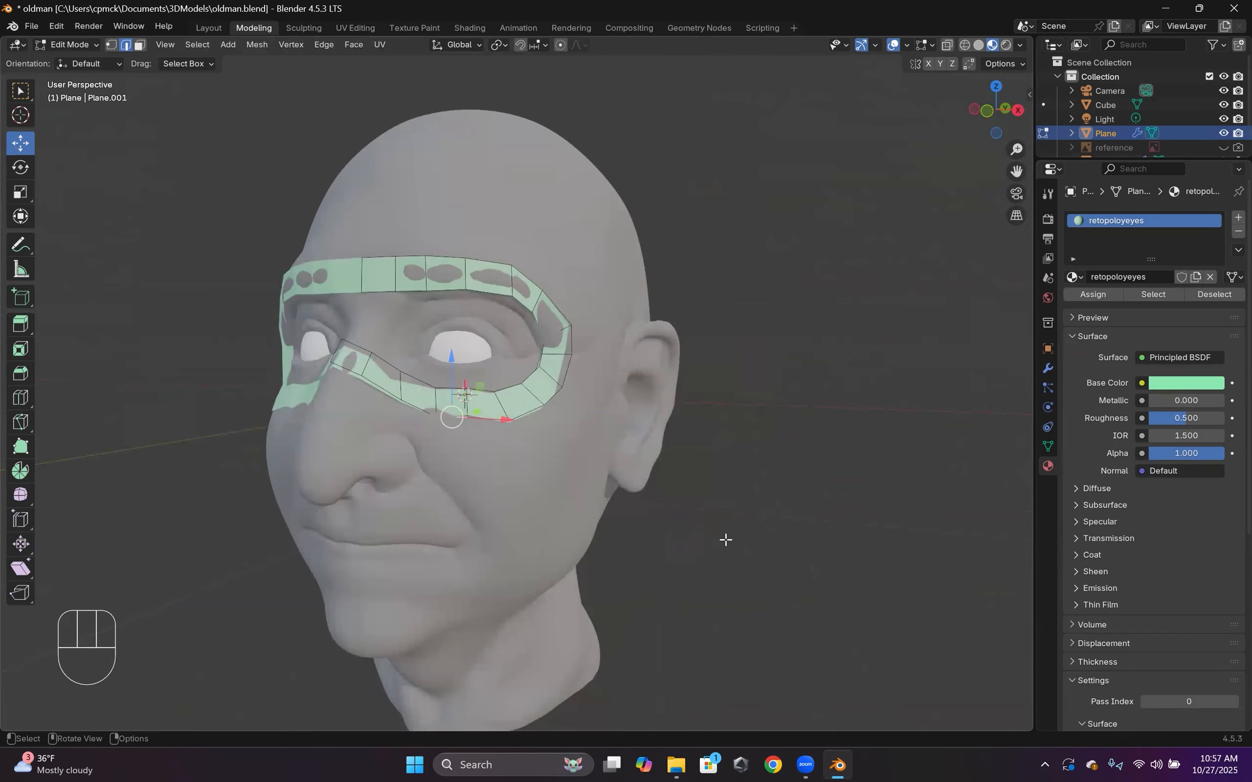
click(799, 393)
middle_drag(541, 461, 567, 460)
scroll(621, 453, up, 1)
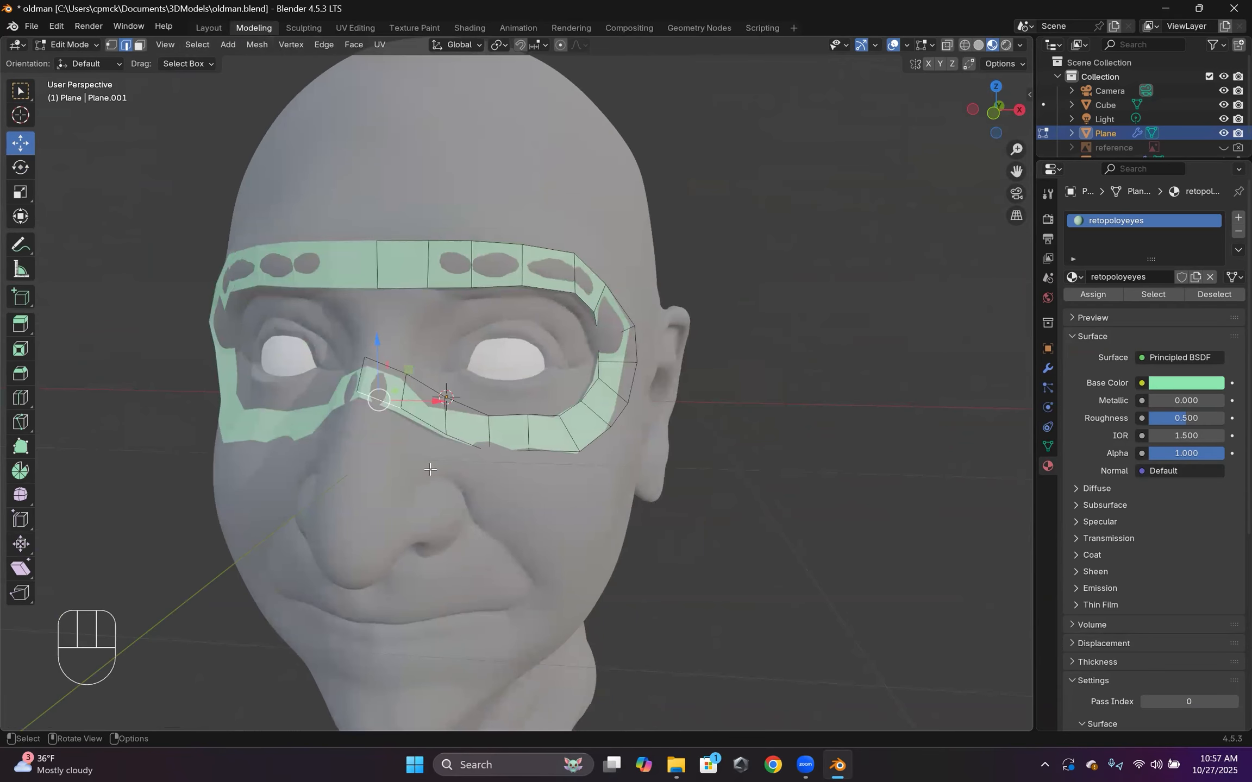
middle_drag(416, 473, 314, 457)
key(e)
click(402, 508)
drag(300, 472, 310, 527)
middle_drag(310, 527, 332, 501)
Select the new face on the nose and add a second material slot with a new material named nousemouth.
click(140, 46)
middle_drag(337, 435, 305, 429)
click(289, 412)
click(1238, 218)
click(1135, 305)
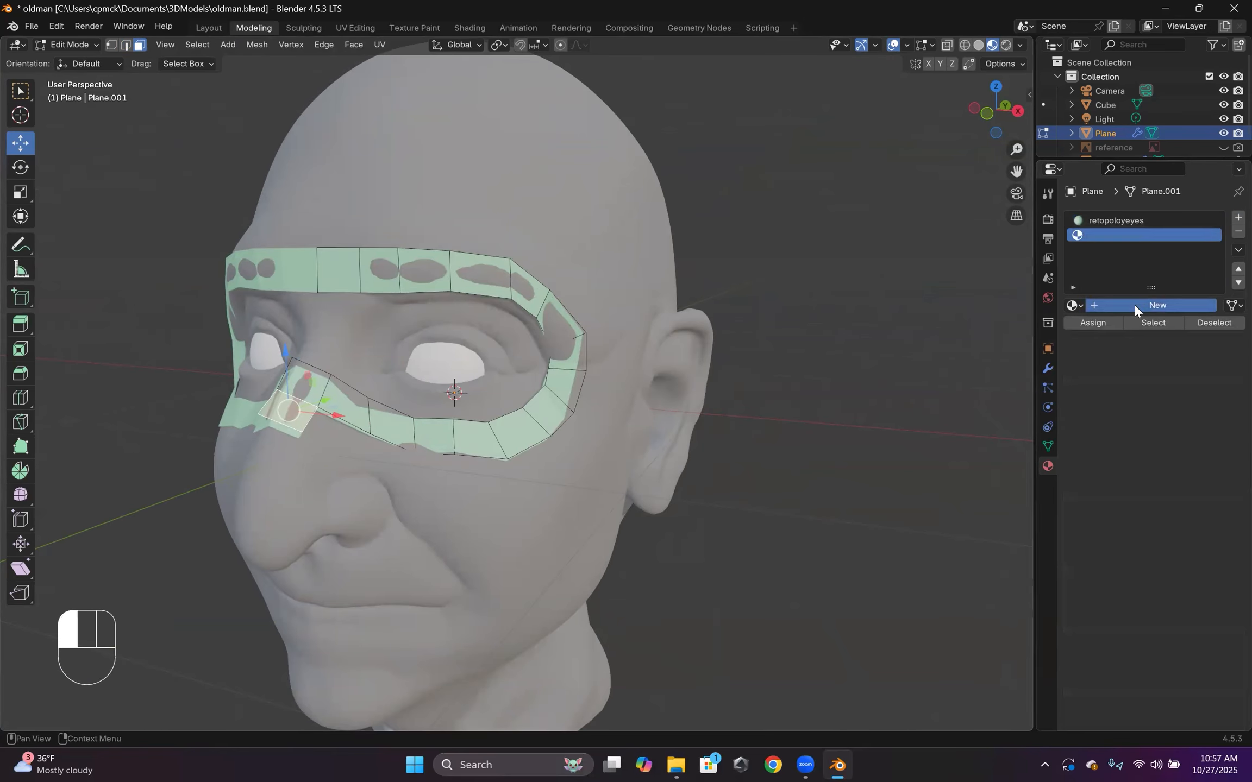
click(1118, 306)
text(nouse)
key(Return)
Assign the nousemouth material to the selected nose face and set its base color to light purple.
click(1087, 324)
click(1173, 412)
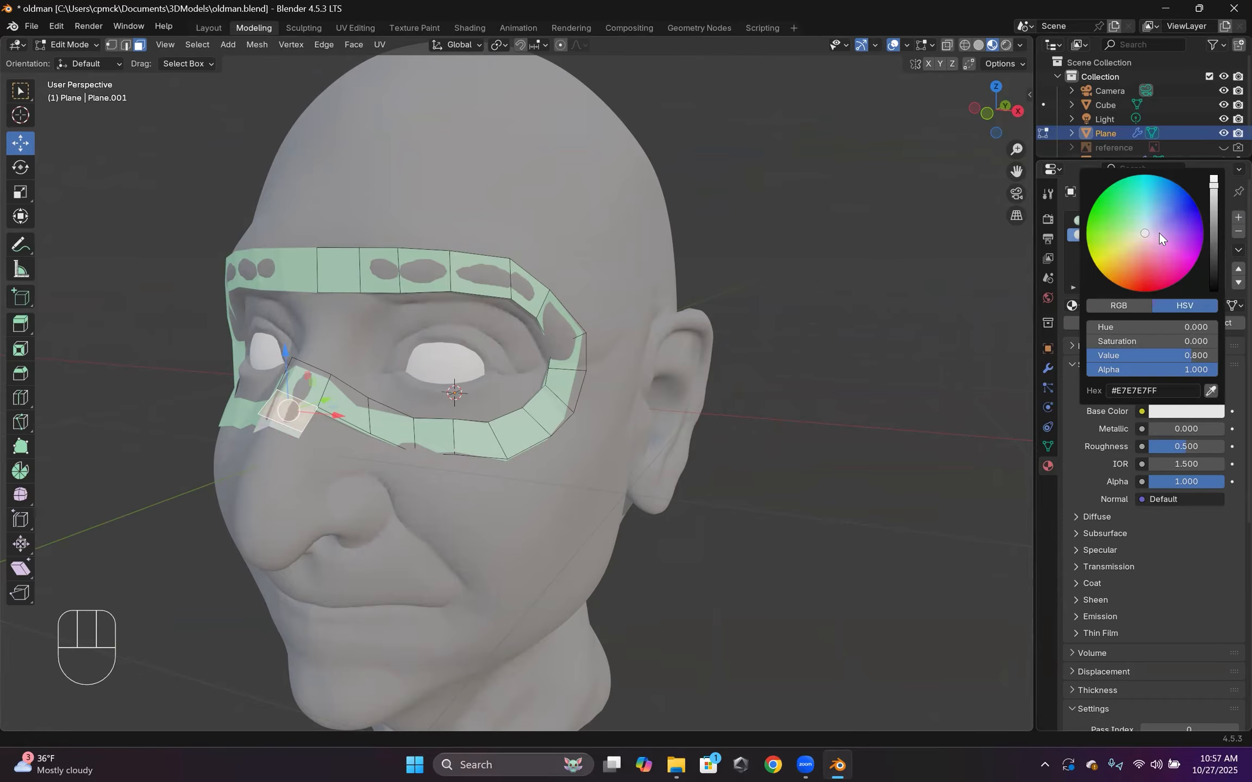
click(1159, 232)
Extrude three segments from the purple face's outer edge down along the side of the nose.
scroll(205, 208, up, 1)
key(2)
middle_drag(282, 413, 289, 428)
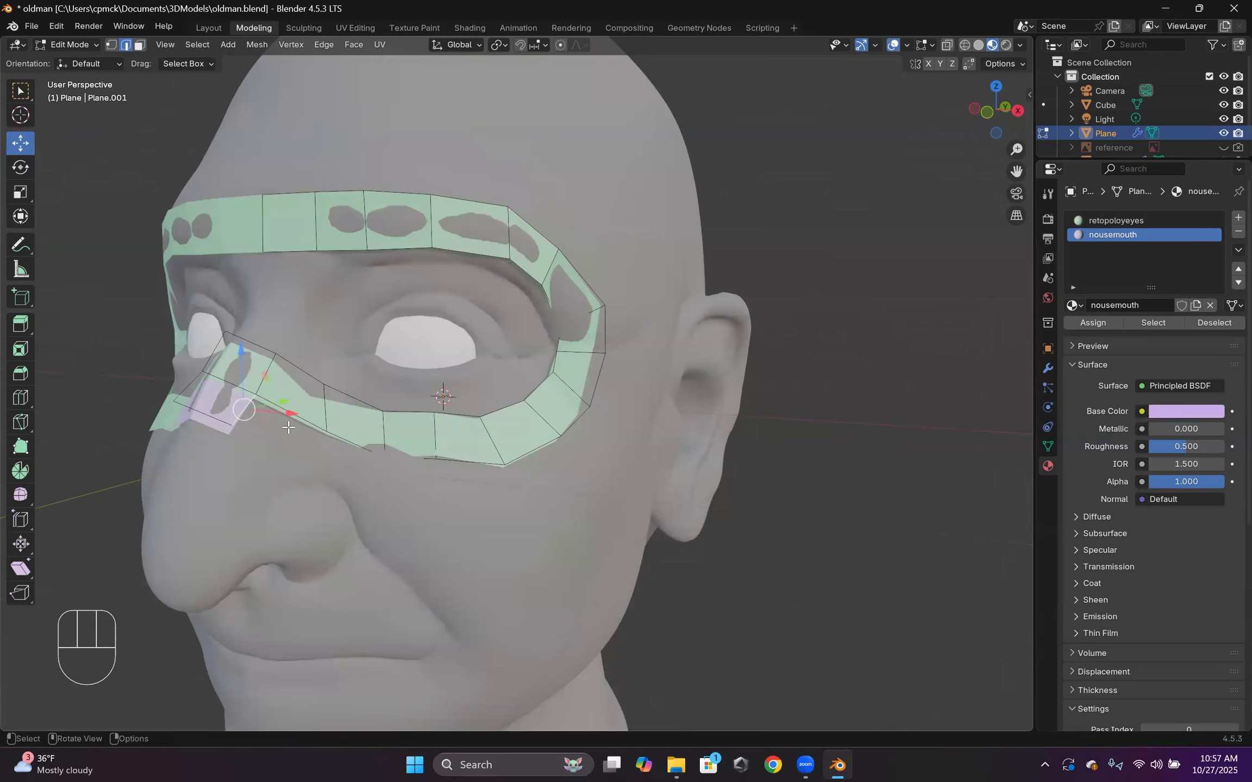
key(e)
key(e)
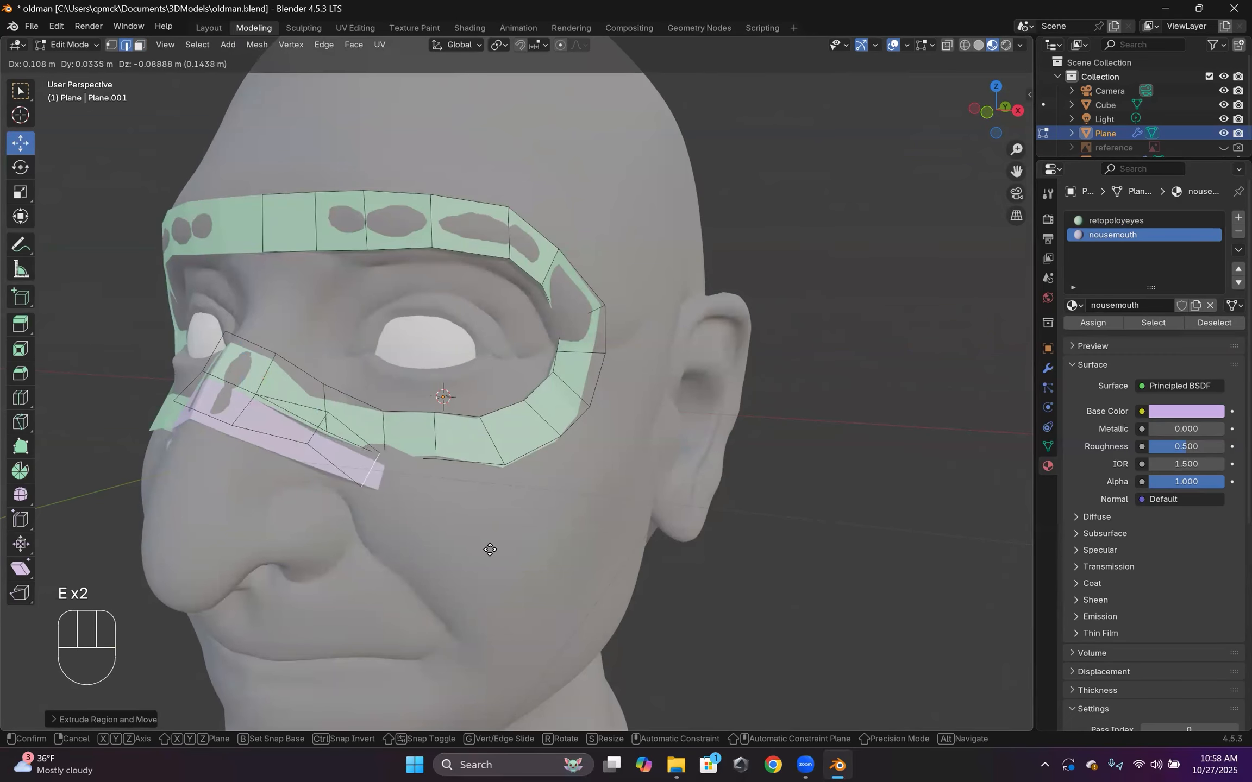
click(491, 549)
middle_drag(490, 550, 516, 525)
key(e)
click(506, 584)
Set the transform orientation to Normal and scale edges of the purple strip beside the nose.
middle_drag(506, 584, 478, 586)
click(20, 192)
middle_drag(441, 117, 425, 132)
click(456, 44)
click(440, 113)
drag(367, 544, 352, 564)
click(338, 427)
drag(305, 464, 292, 485)
Rotate the purple strip's end edge and extrude two more segments down the cheek past the mouth corner.
click(394, 505)
middle_drag(522, 515, 535, 507)
click(20, 167)
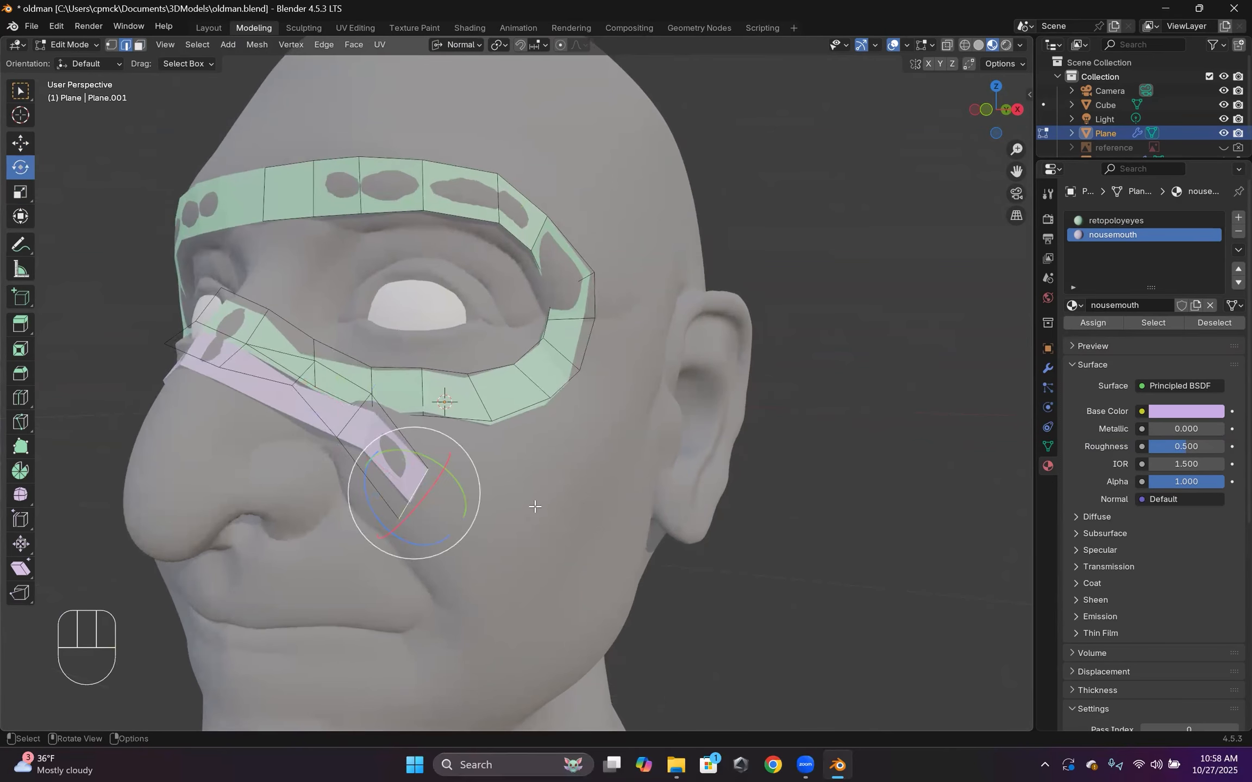
drag(465, 498, 438, 514)
middle_drag(439, 514, 449, 515)
key(e)
click(486, 575)
key(e)
click(511, 608)
scroll(514, 600, down, 1)
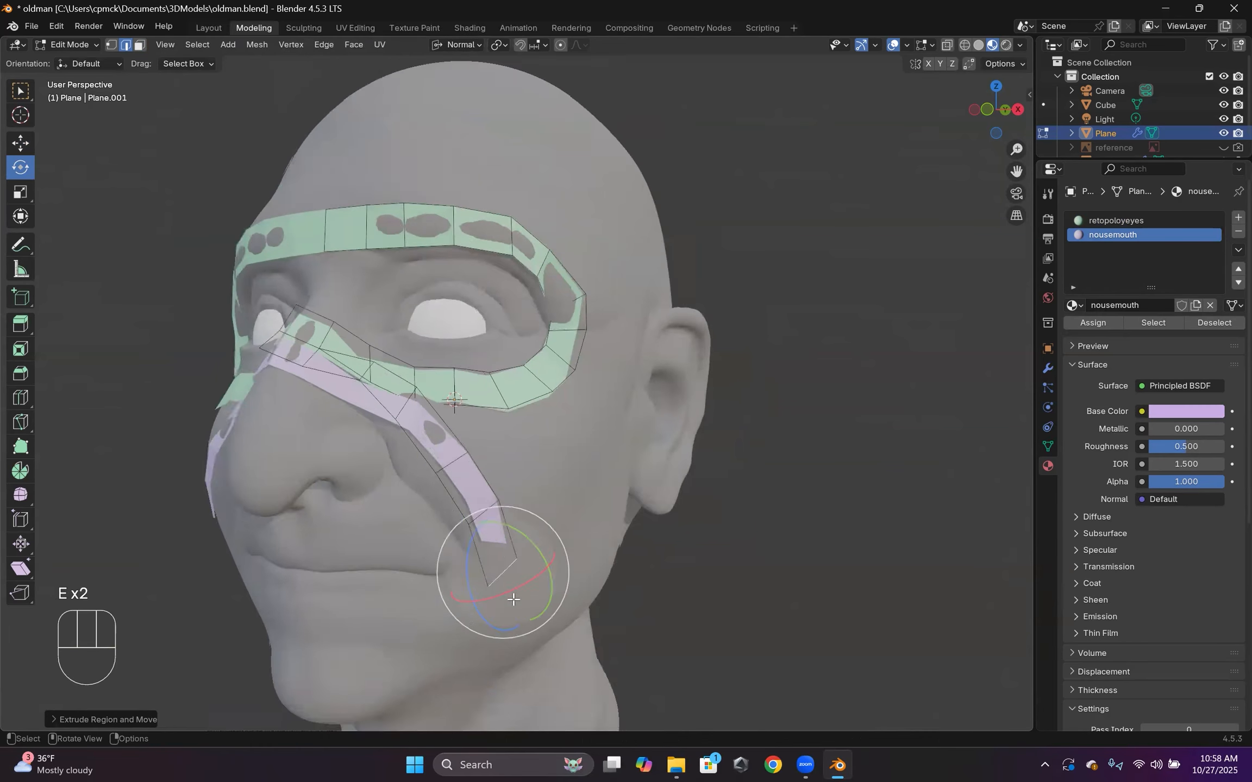
Extrude one more purple segment down the cheek beside the mouth corner.
scroll(513, 600, down, 2)
key(e)
click(546, 590)
middle_drag(565, 589, 502, 554)
In Object Mode, duplicate the plane's Shrinkwrap modifier and apply one copy, and return to Edit Mode.
click(75, 46)
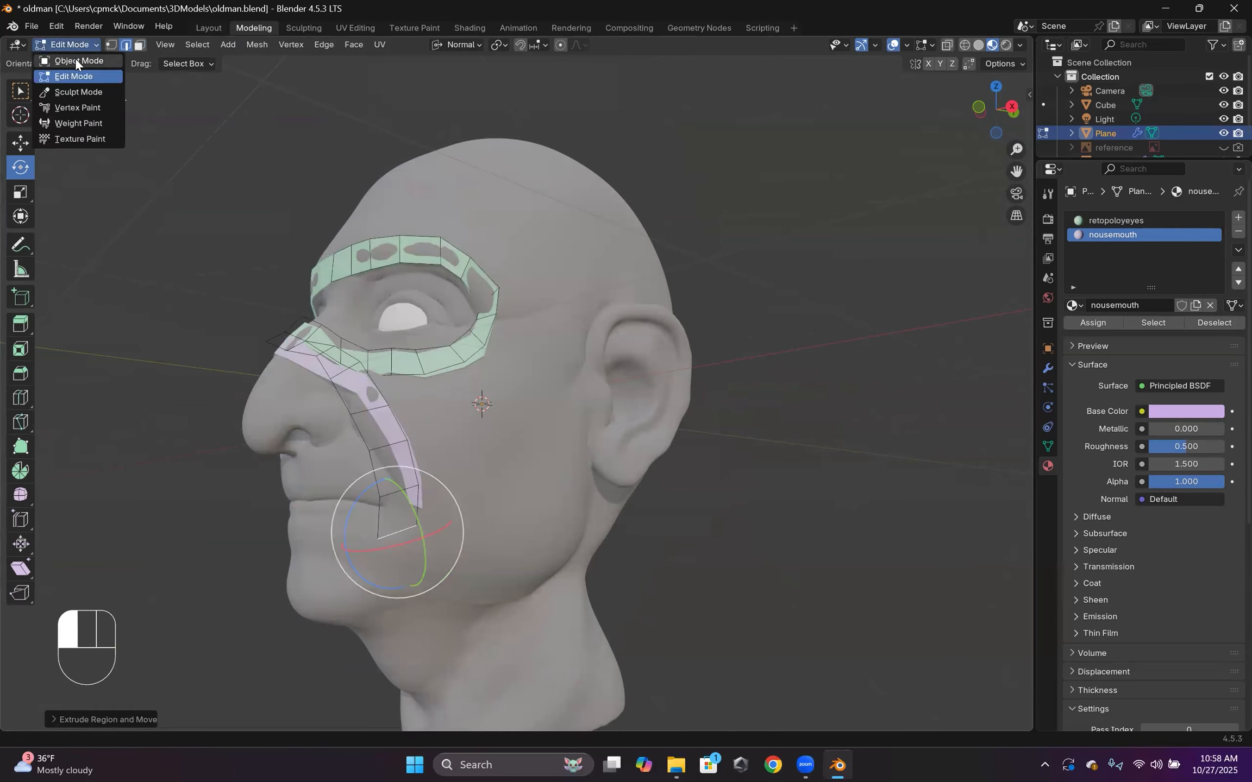
click(77, 60)
click(1048, 368)
click(1201, 403)
click(1144, 465)
click(1202, 403)
click(1127, 419)
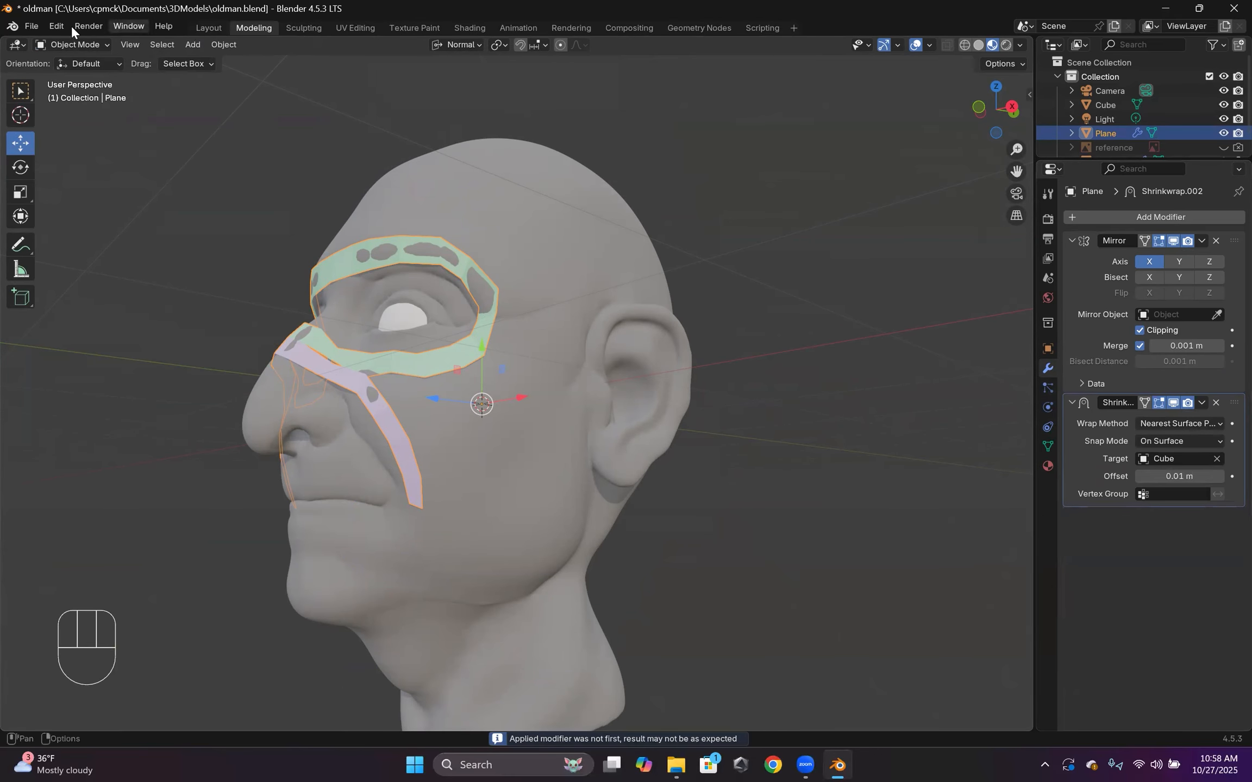
click(74, 45)
click(72, 75)
Scale individual cross edges of the purple strip beside the nose to even out its width.
scroll(347, 381, up, 2)
click(20, 192)
drag(634, 408, 606, 375)
click(695, 363)
click(688, 379)
click(669, 321)
drag(616, 326, 570, 301)
click(635, 270)
click(588, 221)
middle_drag(588, 224, 605, 261)
scroll(610, 282, up, 2)
Merge neighbouring vertex pairs where the purple strip runs past the green eye loop.
click(112, 44)
click(608, 239)
shift+click(625, 243)
key(m)
click(616, 237)
click(706, 279)
middle_drag(705, 279, 705, 396)
shift+click(587, 292)
key(m)
click(668, 289)
click(646, 316)
shift+click(637, 222)
scroll(658, 330, down, 3)
click(675, 356)
Extrude three segments from the purple strip's lower end edge, curving around the mouth toward the chin.
click(125, 44)
click(689, 363)
scroll(690, 365, down, 1)
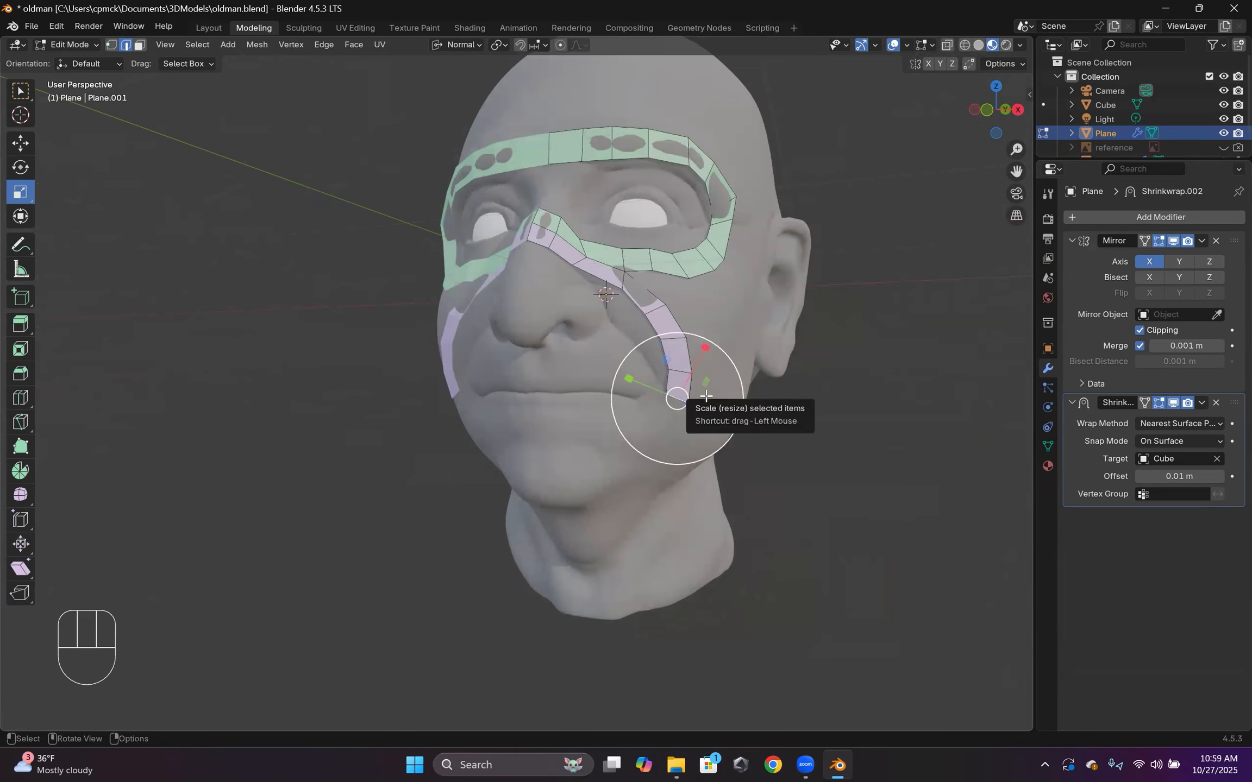
key(e)
click(687, 446)
key(e)
click(662, 467)
key(e)
click(638, 486)
Rotate the strip's end edge at the chin and extrude two more segments to the face's centerline.
middle_drag(639, 487, 664, 484)
click(20, 167)
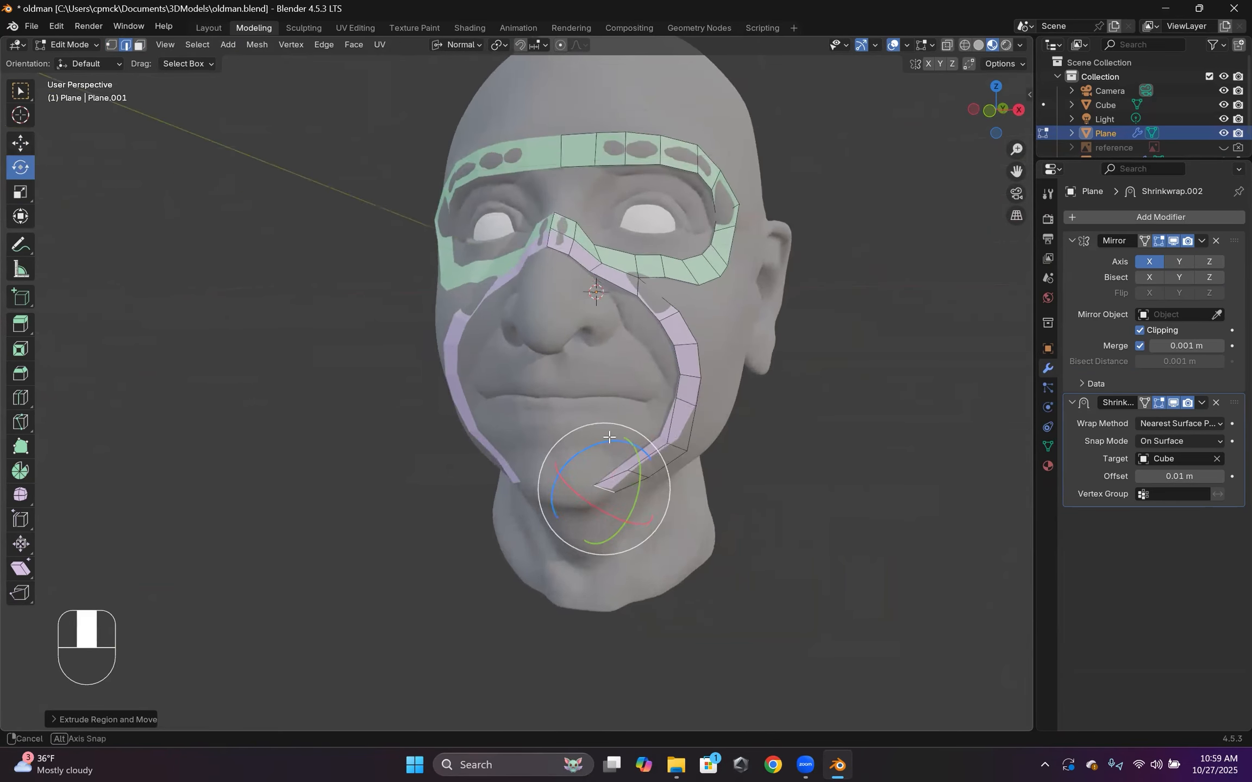
middle_drag(609, 437, 578, 451)
drag(578, 451, 598, 459)
key(e)
click(568, 464)
key(e)
middle_drag(569, 465, 565, 402)
click(608, 463)
scroll(565, 402, up, 1)
Add a loop cut to the purple strip, scale its edge, and extrude an edge.
middle_drag(565, 402, 538, 424)
click(508, 353)
mouse_move(508, 353)
middle_down()
mouse_move(460, 347)
mouse_move(548, 467)
mouse_move(513, 342)
middle_up()
mouse_move(514, 342)
middle_down()
mouse_move(522, 354)
mouse_move(478, 344)
mouse_move(518, 348)
middle_up()
click(481, 215)
key(ctrl+r)
click(479, 192)
click(479, 192)
click(21, 192)
drag(441, 194, 456, 196)
key(e)
click(573, 314)
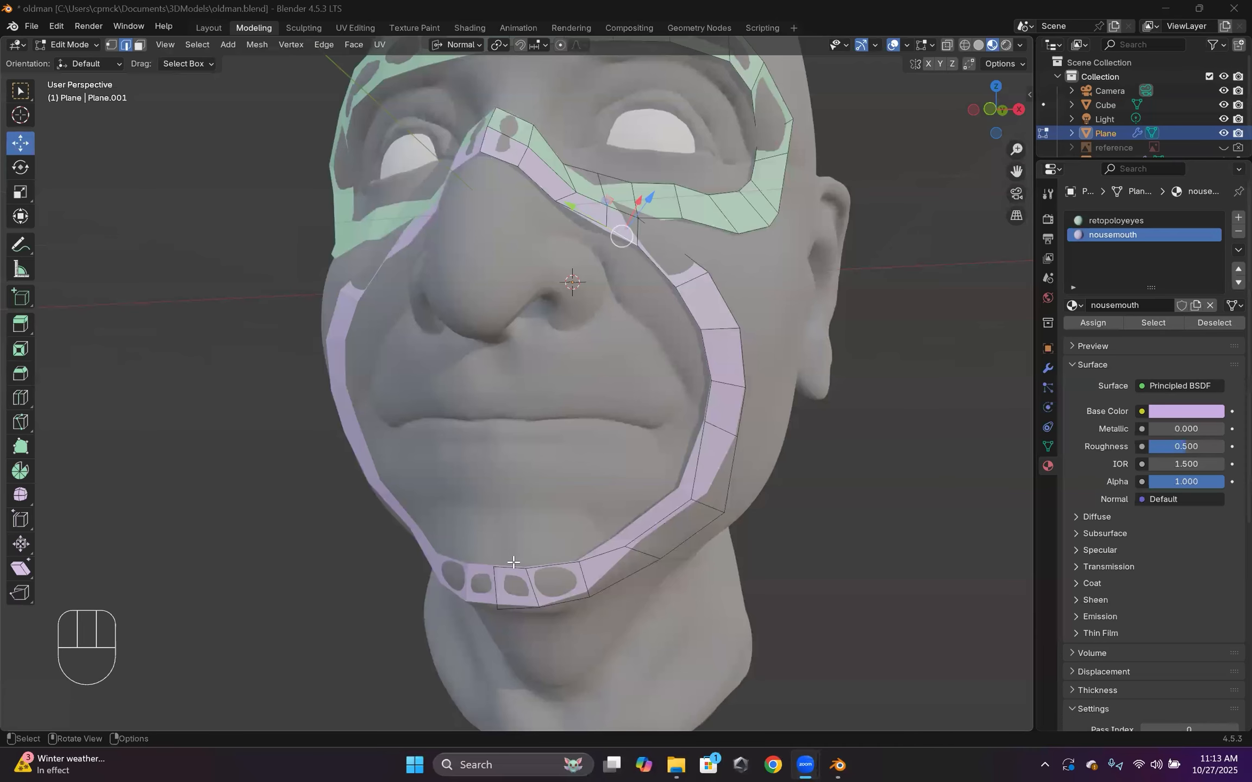
Select the purple loop's inner edges from beside the nose to the chin, extrude them and scale to 0.82.
ctrl+click(512, 567)
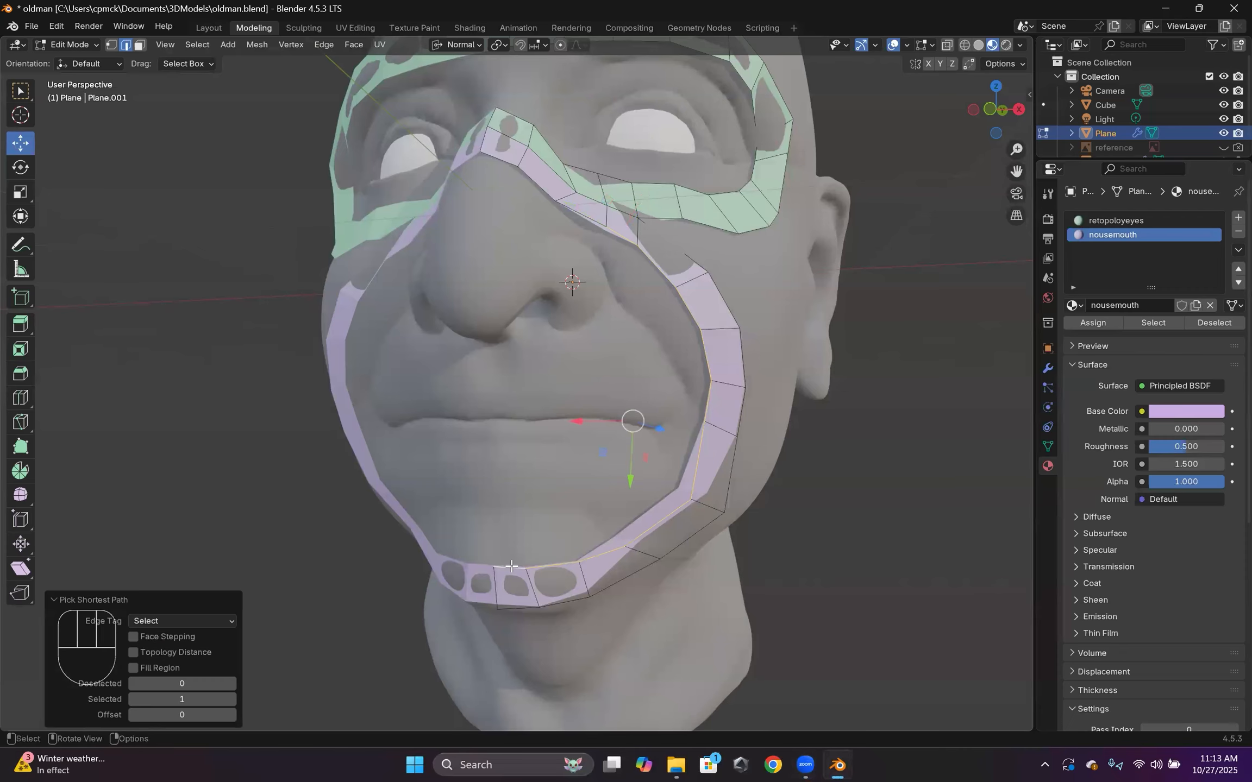
key(e)
key(s)
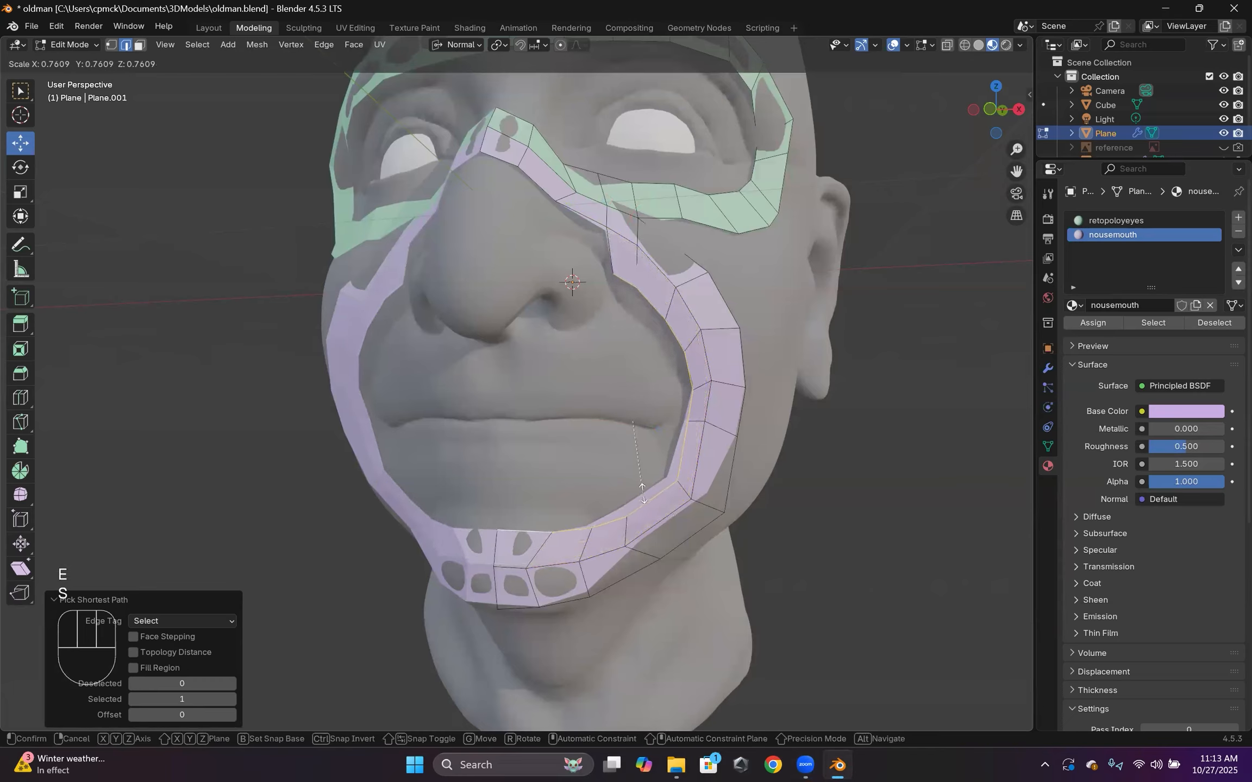
click(647, 497)
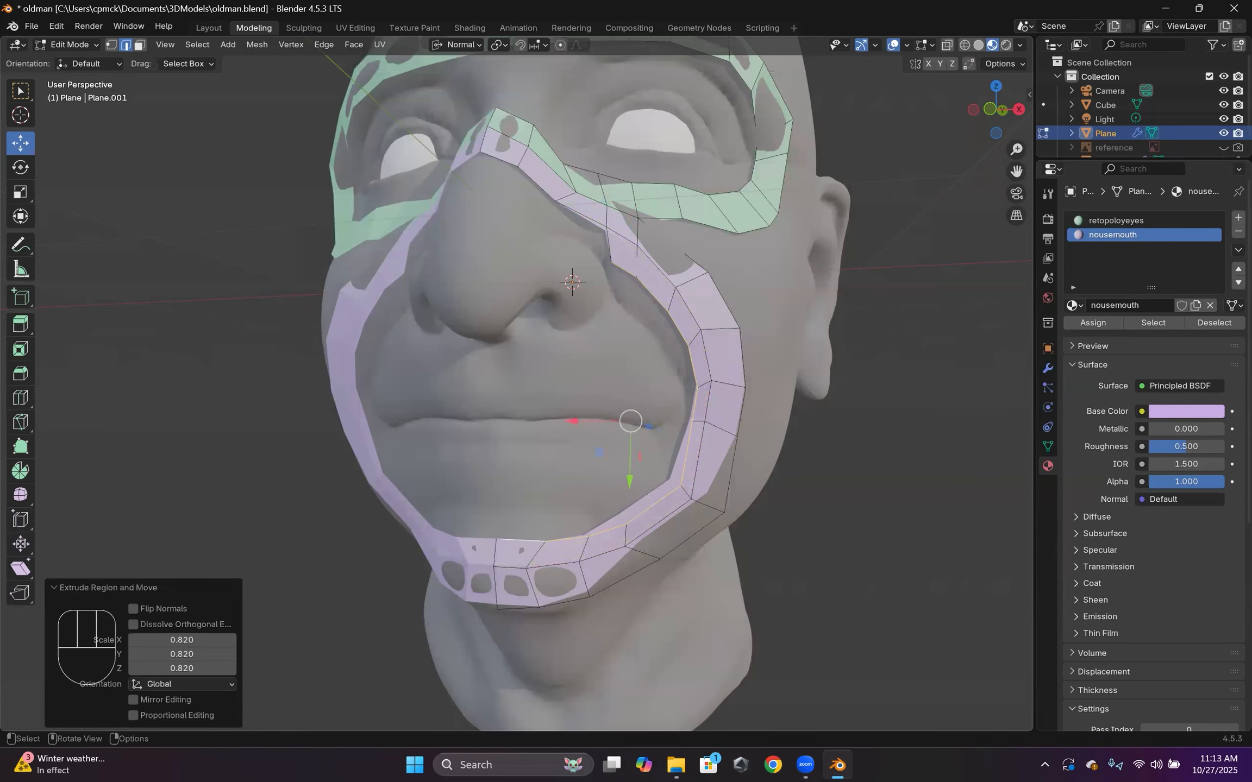
Extrude two more inner rings toward the mouth, scaling them to 0.7 and 0.54.
key(e)
key(s)
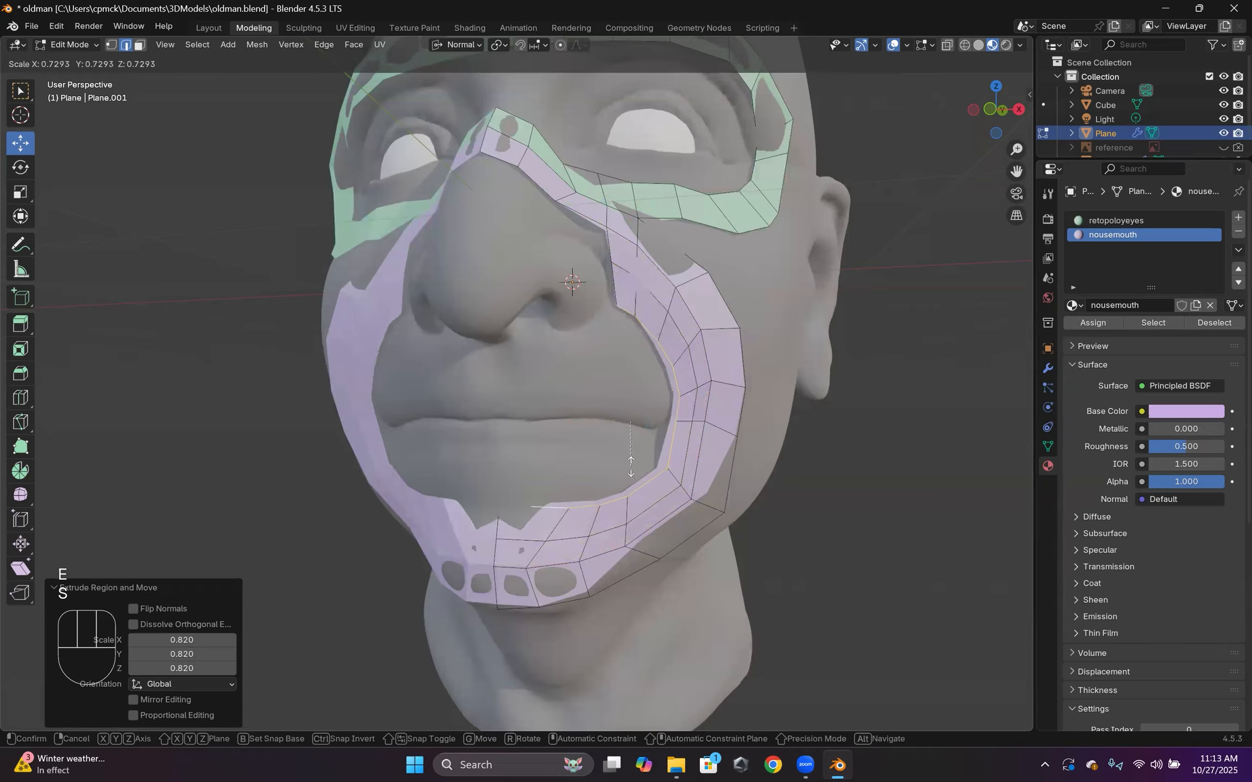
click(627, 465)
key(e)
key(s)
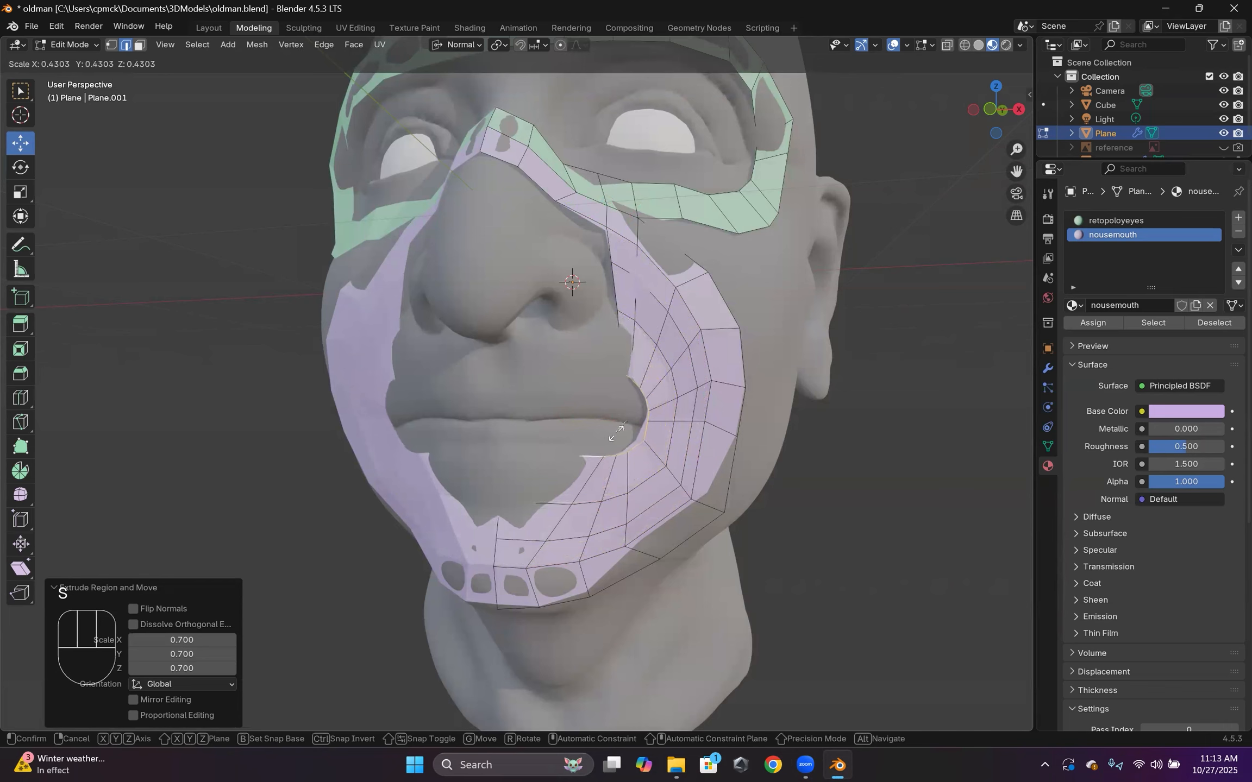
click(617, 436)
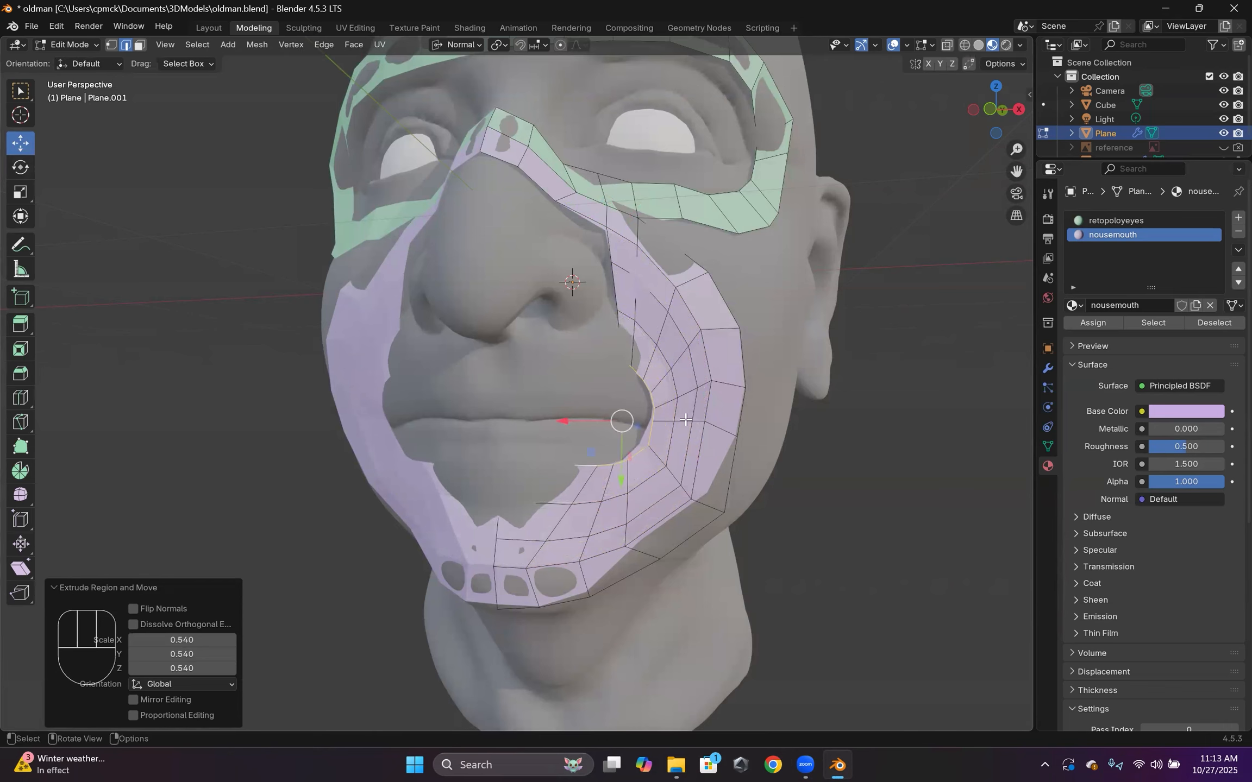
Move the innermost ring's edges and single vertices to follow the lip outline around the mouth corner.
middle_drag(685, 419, 483, 397)
drag(484, 409, 492, 404)
middle_drag(492, 404, 587, 388)
drag(553, 389, 545, 388)
key(1)
click(603, 332)
drag(640, 331, 630, 348)
middle_drag(630, 347, 609, 363)
click(582, 382)
drag(623, 380, 607, 377)
Add a loop cut to the faces around the mouth, scale it, and reposition a nearby vertex.
scroll(607, 386, down, 1)
middle_drag(607, 386, 597, 465)
key(ctrl+r)
click(596, 465)
key(s)
click(583, 349)
drag(582, 349, 563, 395)
Extrude two segments across the upper lip to the centerline and move the end vertices into place.
middle_drag(627, 399, 576, 380)
key(e)
click(572, 394)
key(e)
click(535, 399)
scroll(576, 380, up, 1)
click(486, 400)
drag(483, 435, 481, 415)
mouse_move(489, 416)
middle_down()
mouse_move(543, 418)
mouse_move(489, 405)
middle_up()
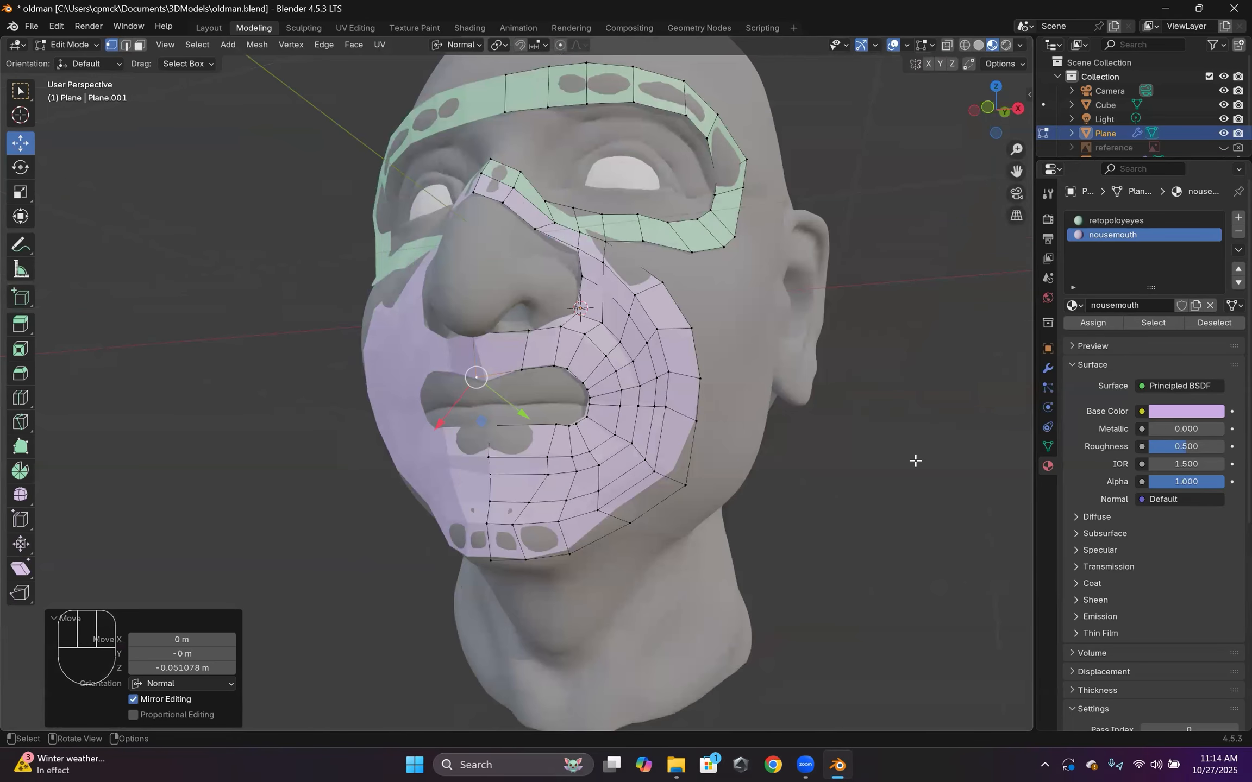
middle_drag(616, 334, 750, 380)
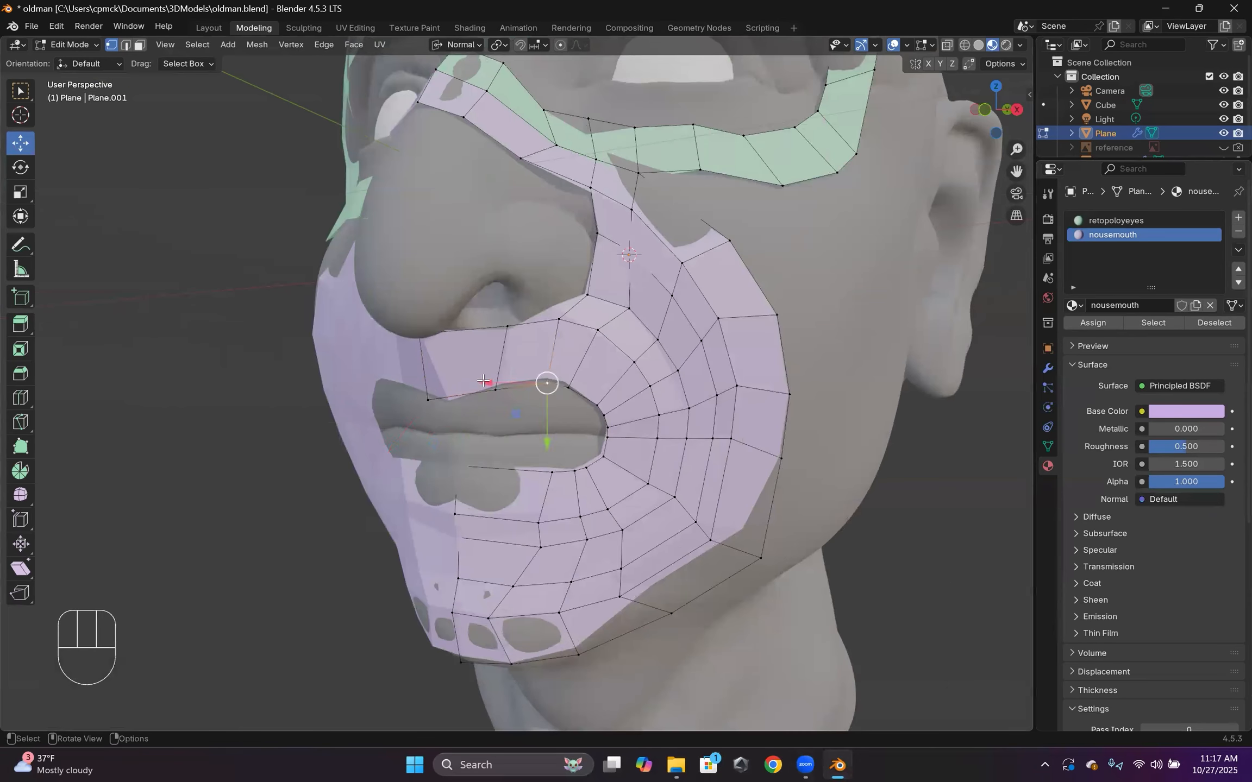
Select the edges around the mouth opening, scale them inward, and reposition vertices along the lips.
click(429, 400)
ctrl+click(459, 466)
key(s)
click(596, 404)
middle_drag(570, 396, 602, 386)
click(620, 380)
mouse_move(620, 441)
mouse_down()
mouse_move(621, 454)
mouse_move(573, 455)
mouse_move(634, 450)
mouse_up()
click(574, 386)
click(637, 384)
middle_drag(638, 404, 471, 350)
Add a loop cut through the innermost ring of faces around the lips.
key(ctrl+r)
click(469, 345)
click(470, 325)
middle_drag(600, 394, 612, 466)
Slide two vertices of the mouth rings along their edges to even out the spacing.
ctrl+click(636, 547)
click(638, 547)
scroll(638, 547, down, 2)
key(g)
key(g)
click(586, 530)
click(564, 525)
key(g)
key(g)
click(556, 530)
Scale the mouth opening's edges inward and flatten them vertically to narrow the gap between the lips.
middle_drag(624, 388, 702, 444)
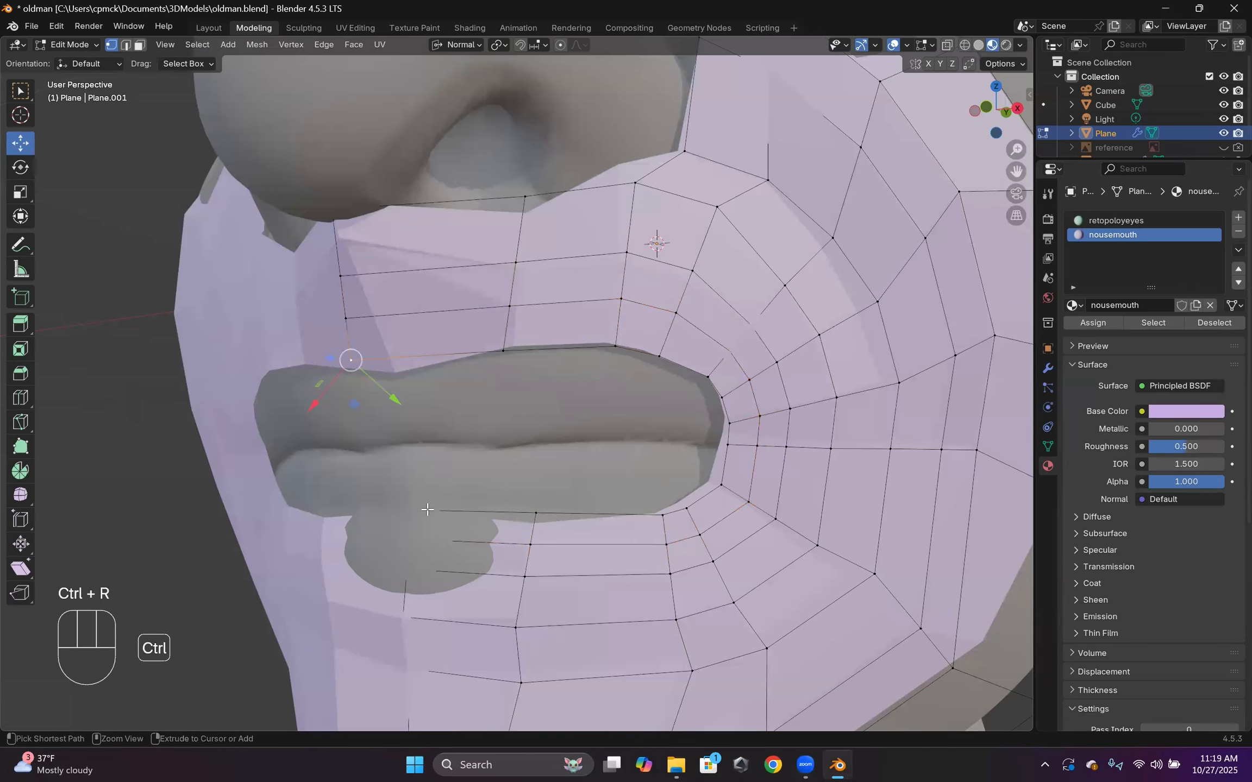
key(s)
click(604, 484)
middle_drag(604, 484, 582, 500)
click(20, 192)
mouse_move(517, 555)
mouse_down()
mouse_move(517, 510)
mouse_move(517, 528)
mouse_up()
mouse_move(408, 515)
middle_down()
mouse_move(423, 498)
mouse_move(409, 514)
middle_up()
Add a loop cut around the lips next to the narrowed mouth opening and adjust it by scaling.
click(617, 368)
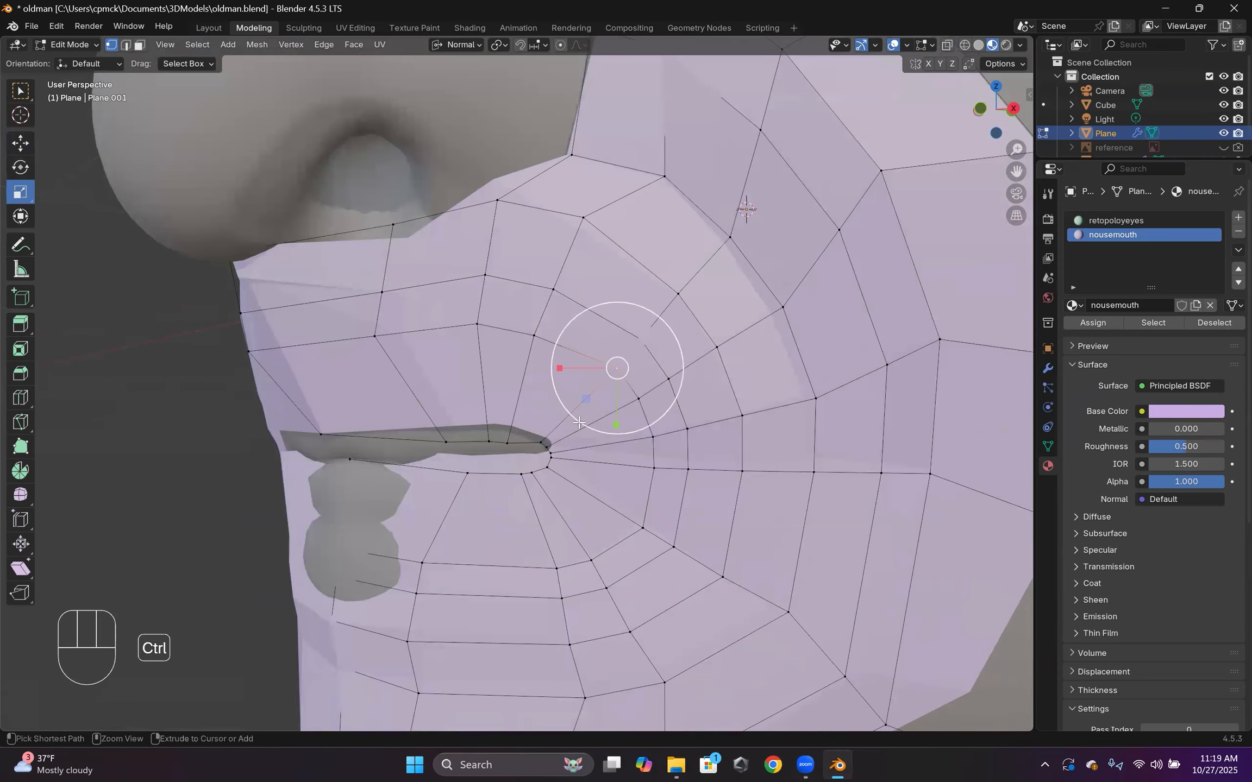
key(ctrl+r)
click(513, 421)
click(506, 438)
middle_drag(505, 438, 544, 429)
scroll(543, 429, down, 3)
drag(567, 492, 568, 465)
middle_drag(627, 543, 578, 535)
Move the upper lip's centerline vertex about -0.015 m along its normal.
click(338, 435)
click(21, 143)
drag(292, 483, 302, 472)
middle_drag(326, 489, 435, 483)
Switch to Object Mode, duplicate the Shrinkwrap modifier, apply one copy to the mouth mesh, and resume Edit Mode.
click(1047, 368)
click(1203, 385)
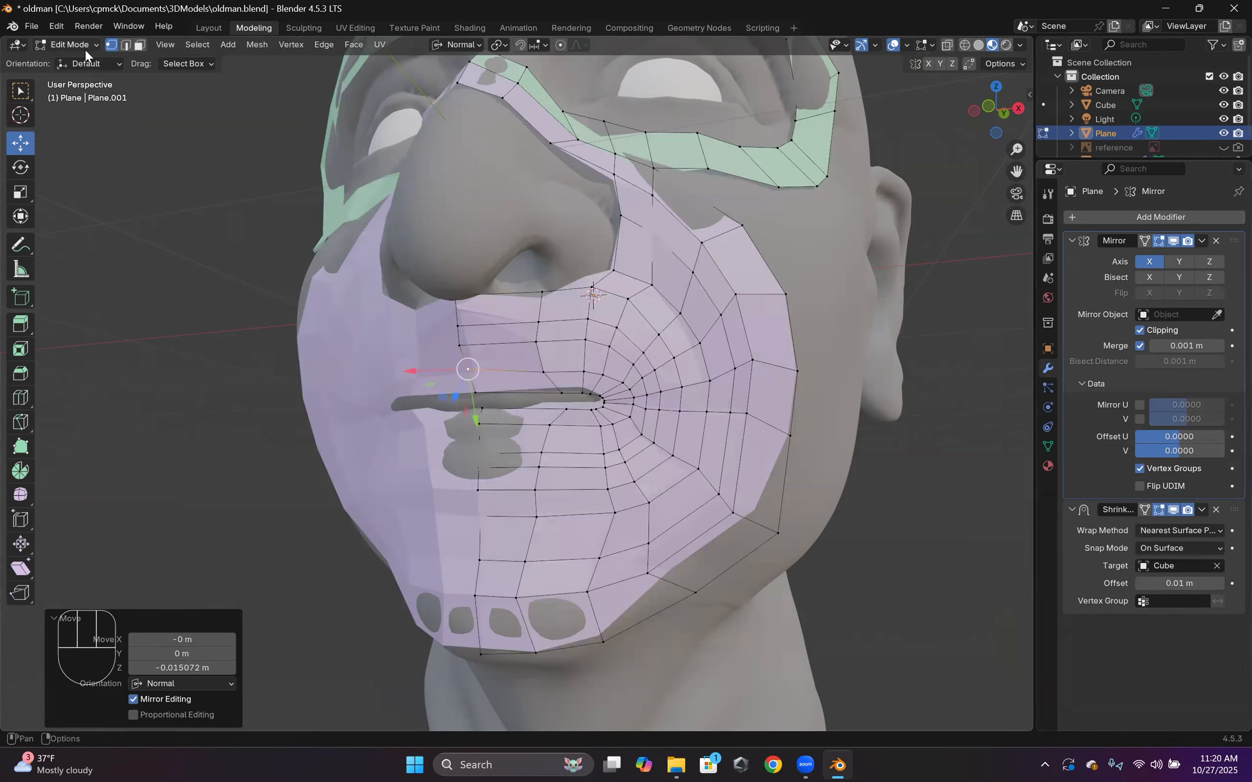
click(83, 48)
click(82, 61)
click(1201, 510)
click(1145, 574)
click(1201, 509)
click(1141, 526)
scroll(623, 406, up, 4)
click(84, 50)
click(73, 71)
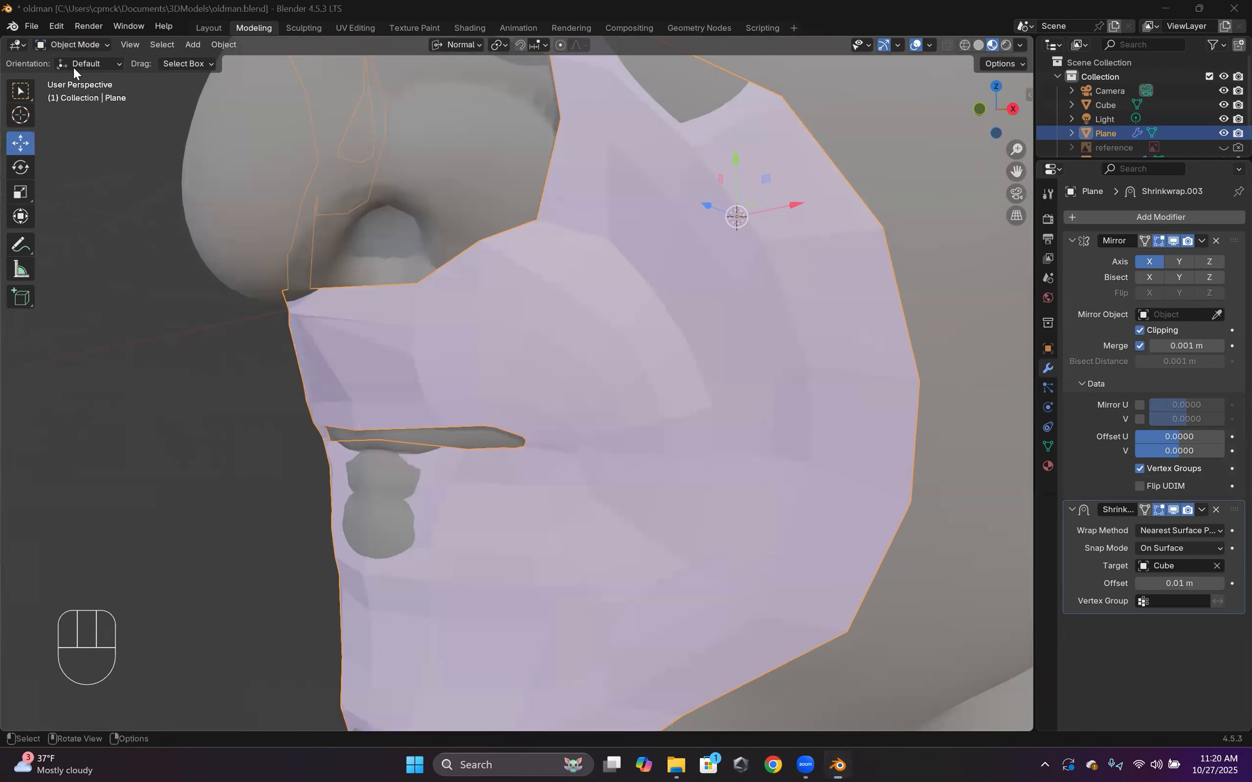
Move the lower lip vertices below the mouth opening along their normal axes, about 0.022 m and 0.015 m.
scroll(380, 462, up, 1)
middle_drag(380, 467, 347, 468)
drag(280, 471, 314, 478)
click(380, 459)
drag(377, 520, 380, 517)
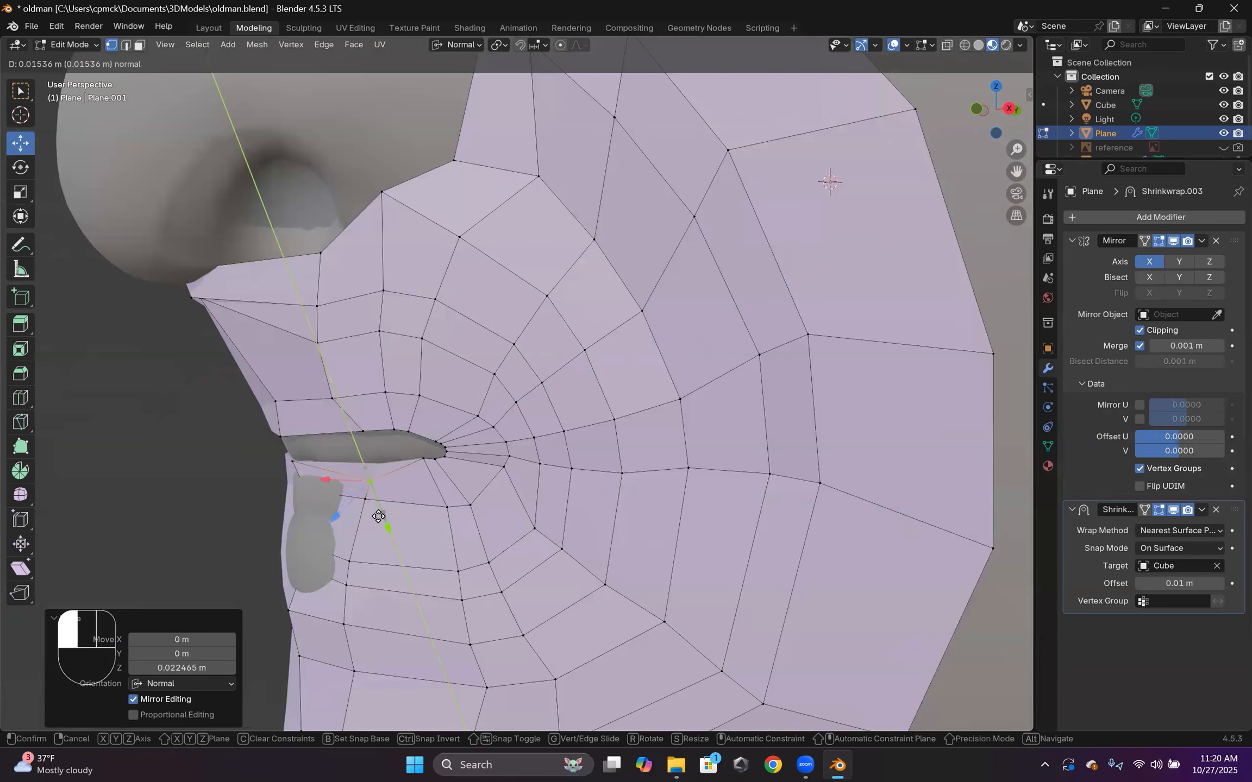
Slide the vertices below the mouth corner along their edges to even out the lower lip and chin loops.
scroll(391, 489, down, 3)
middle_drag(391, 489, 478, 478)
click(526, 409)
middle_drag(525, 413, 571, 416)
ctrl+click(575, 453)
key(g)
key(g)
key(g)
key(g)
key(g)
key(g)
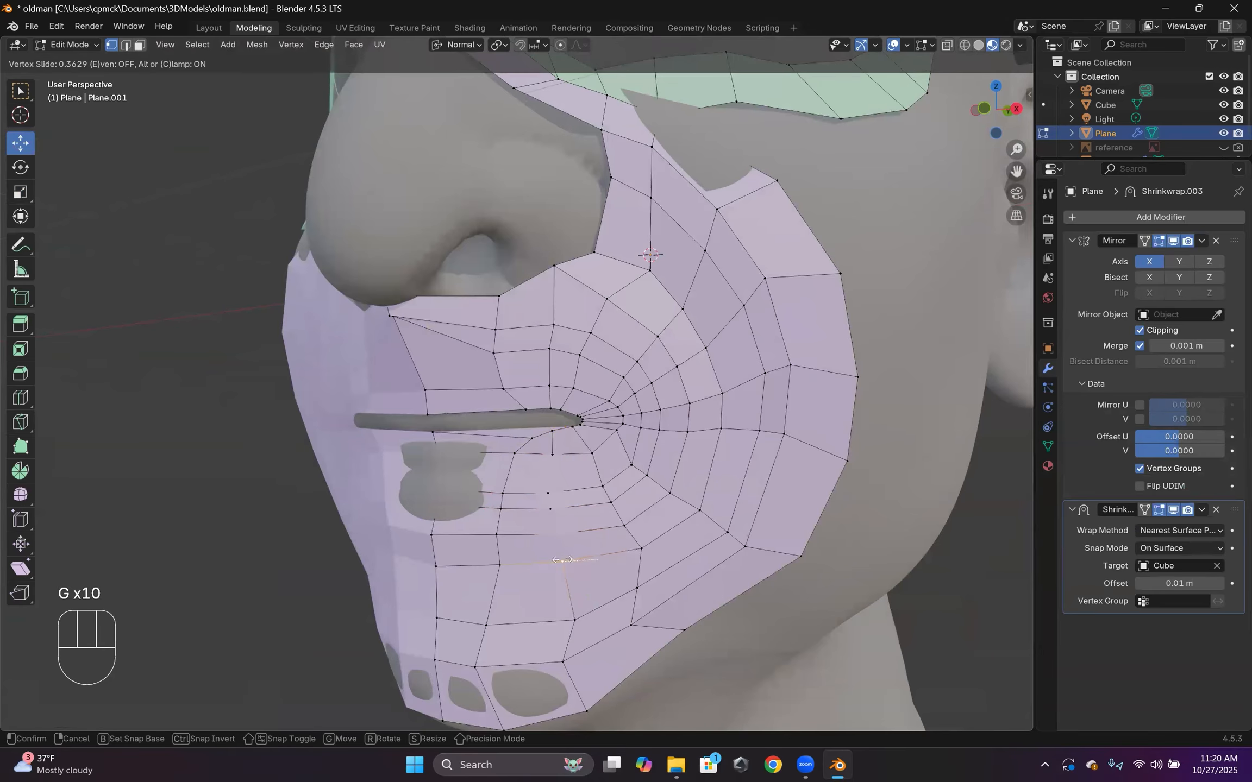
key(g)
key(g)
click(562, 559)
middle_drag(562, 560, 515, 426)
scroll(638, 459, down, 4)
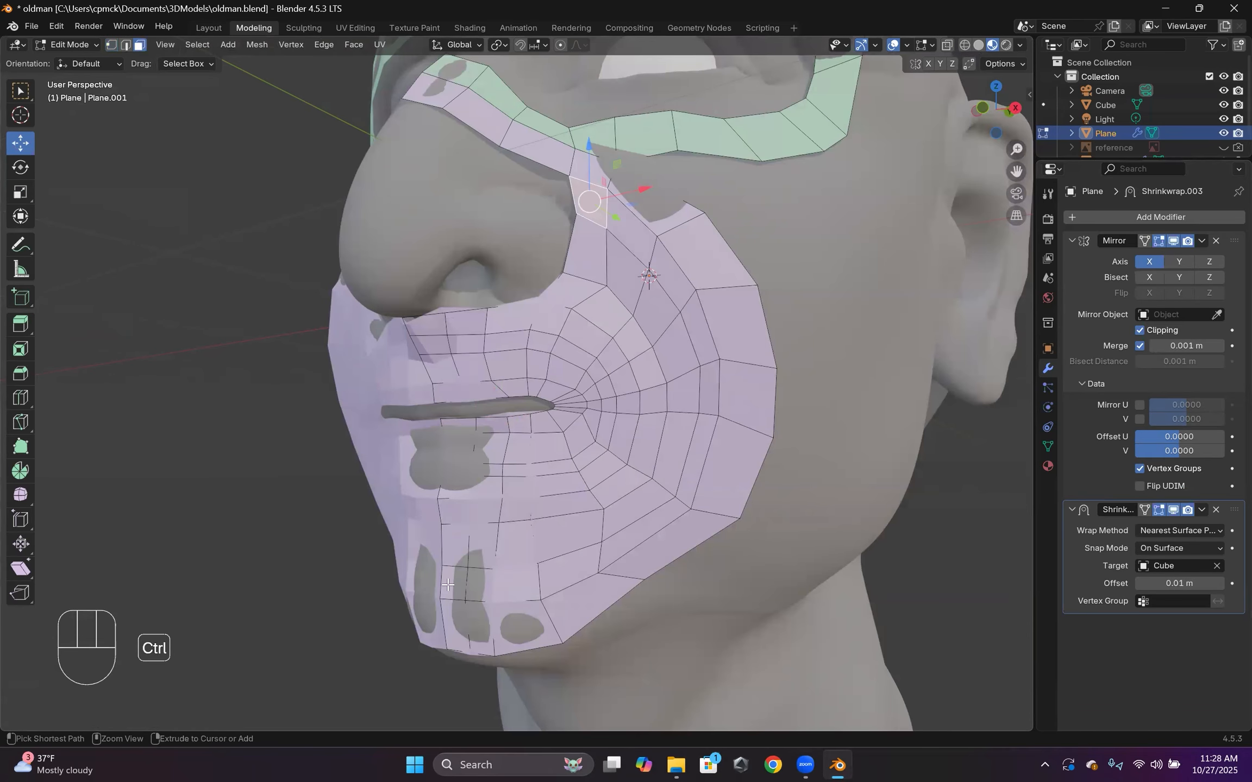
Select the face path just inside the outer purple ring, from beside the nose around the cheek and chin to the upper lip.
ctrl+click(575, 380)
key(ctrl+z)
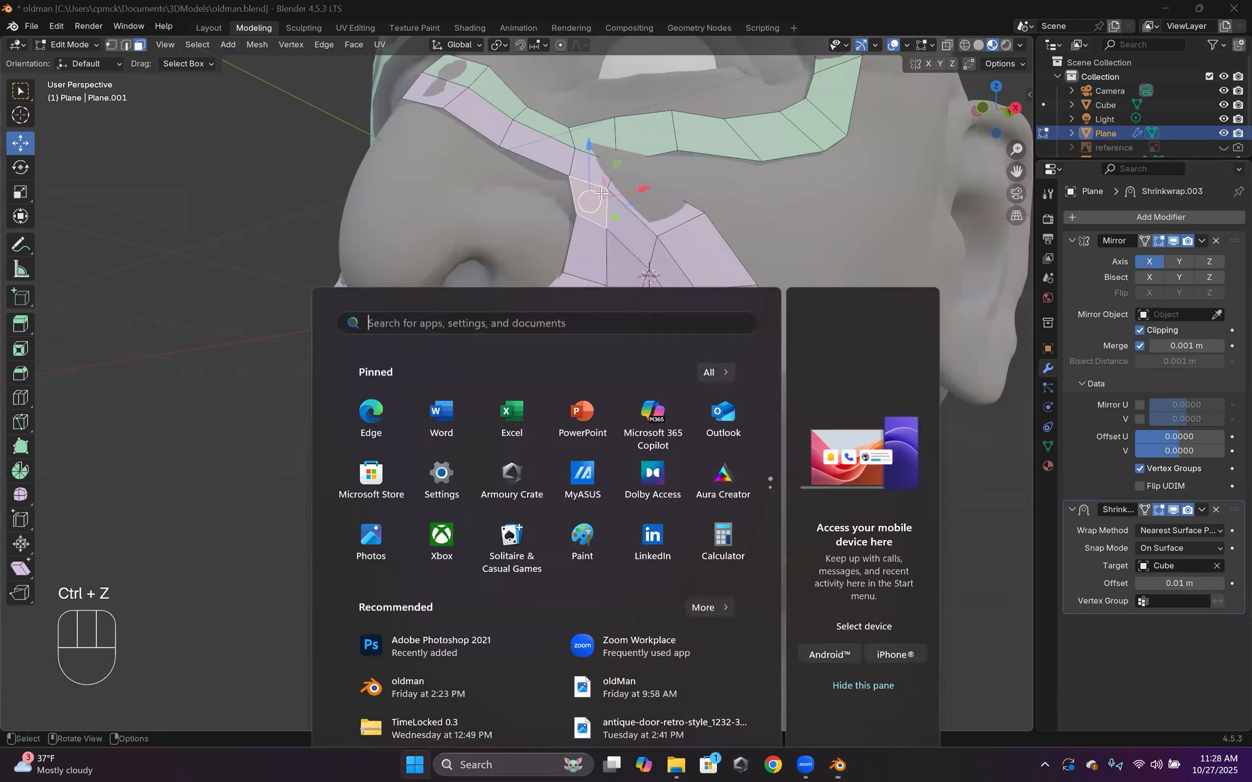
key(super)
ctrl+click(630, 229)
ctrl+click(708, 388)
ctrl+click(569, 571)
ctrl+click(457, 584)
ctrl+click(427, 325)
ctrl+click(457, 518)
ctrl+click(431, 345)
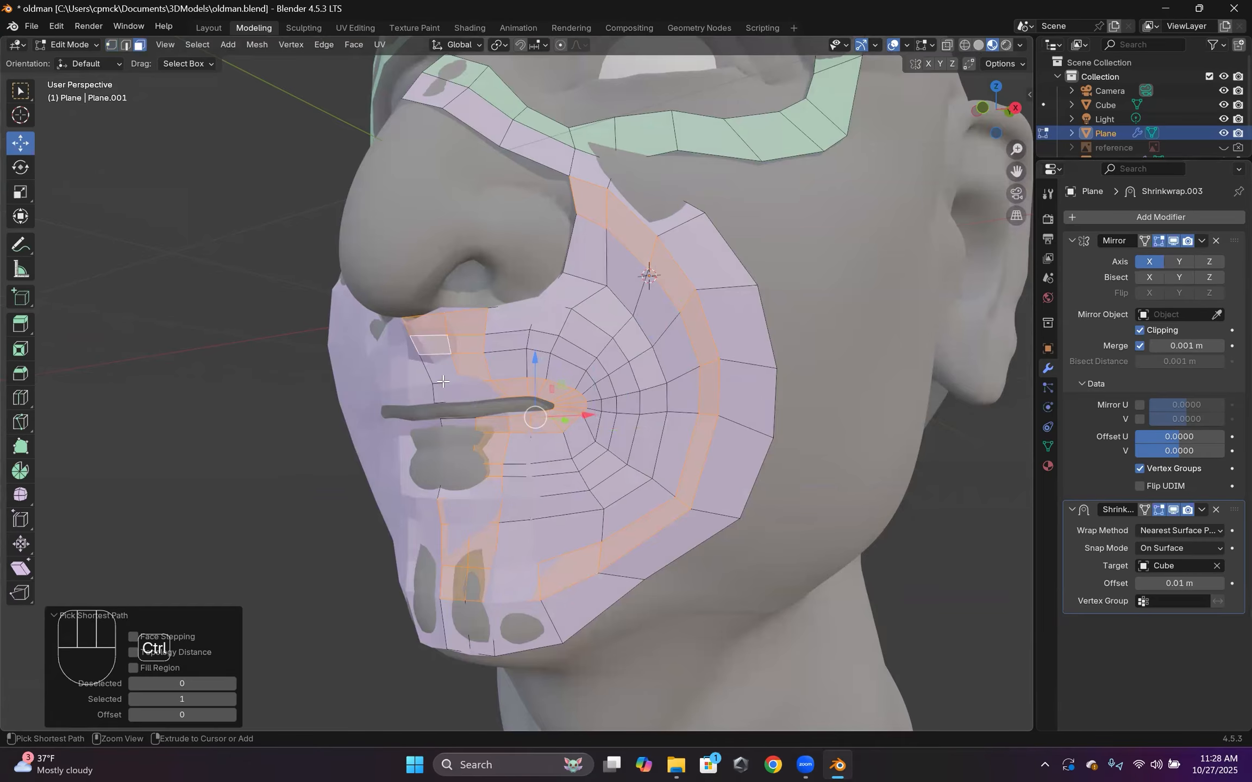
ctrl+click(439, 369)
Add the remaining cheek, upper lip and lower mouth faces inside the outer ring to the selection.
middle_drag(443, 375, 478, 375)
drag(25, 94, 82, 185)
shift+drag(505, 326, 575, 336)
mouse_move(576, 337)
middle_down()
mouse_move(556, 336)
mouse_move(571, 326)
middle_up()
shift+drag(603, 239, 646, 446)
mouse_move(522, 326)
shift+mouse_down()
mouse_move(579, 341)
mouse_move(565, 347)
shift+mouse_up()
middle_drag(565, 347, 554, 369)
mouse_move(554, 375)
shift+mouse_down()
mouse_move(489, 467)
mouse_move(522, 446)
shift+mouse_up()
middle_drag(522, 445, 529, 421)
Create a material named mouth with a peach base color and assign it to the selected faces.
click(1048, 466)
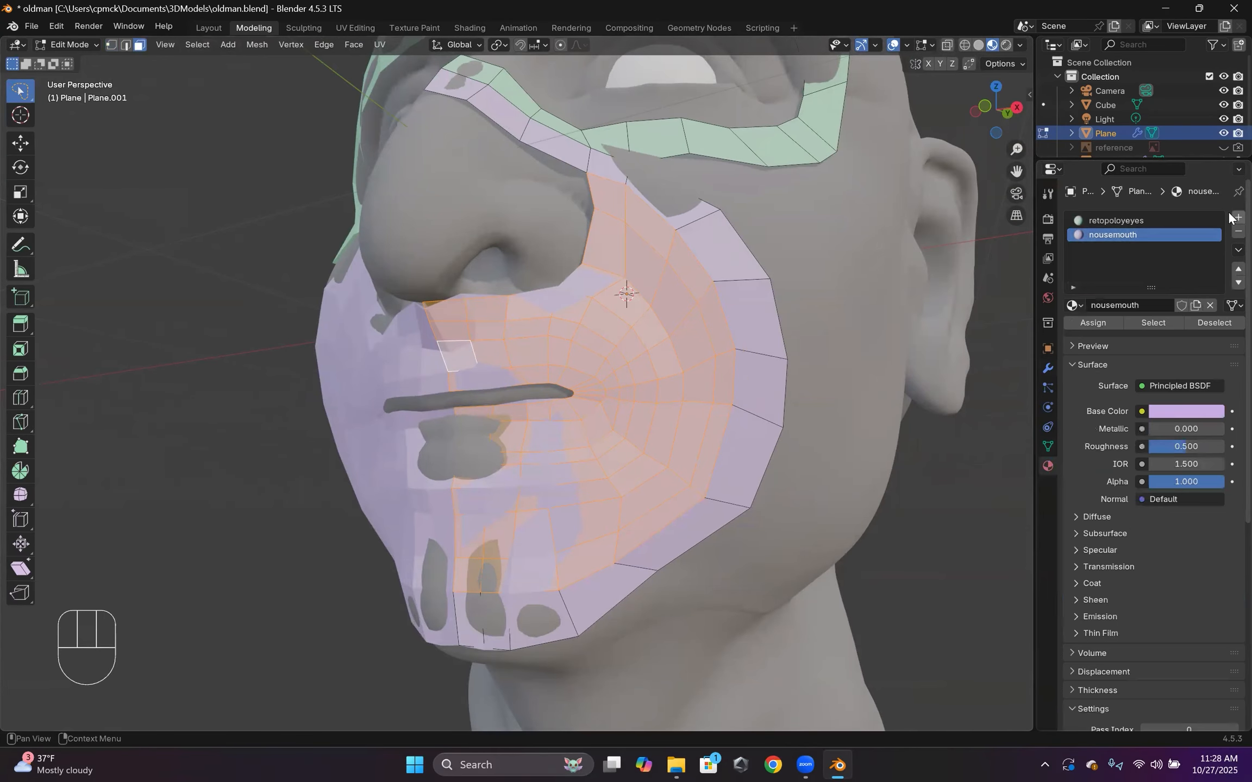
click(1168, 411)
drag(1138, 246, 1143, 258)
click(1091, 322)
click(729, 243)
mouse_move(729, 243)
middle_down()
mouse_move(745, 267)
mouse_move(720, 261)
middle_up()
Slide the inner ring's edges at the mouth corner closer to the mouth opening.
scroll(720, 260, up, 4)
click(716, 418)
click(745, 442)
key(2)
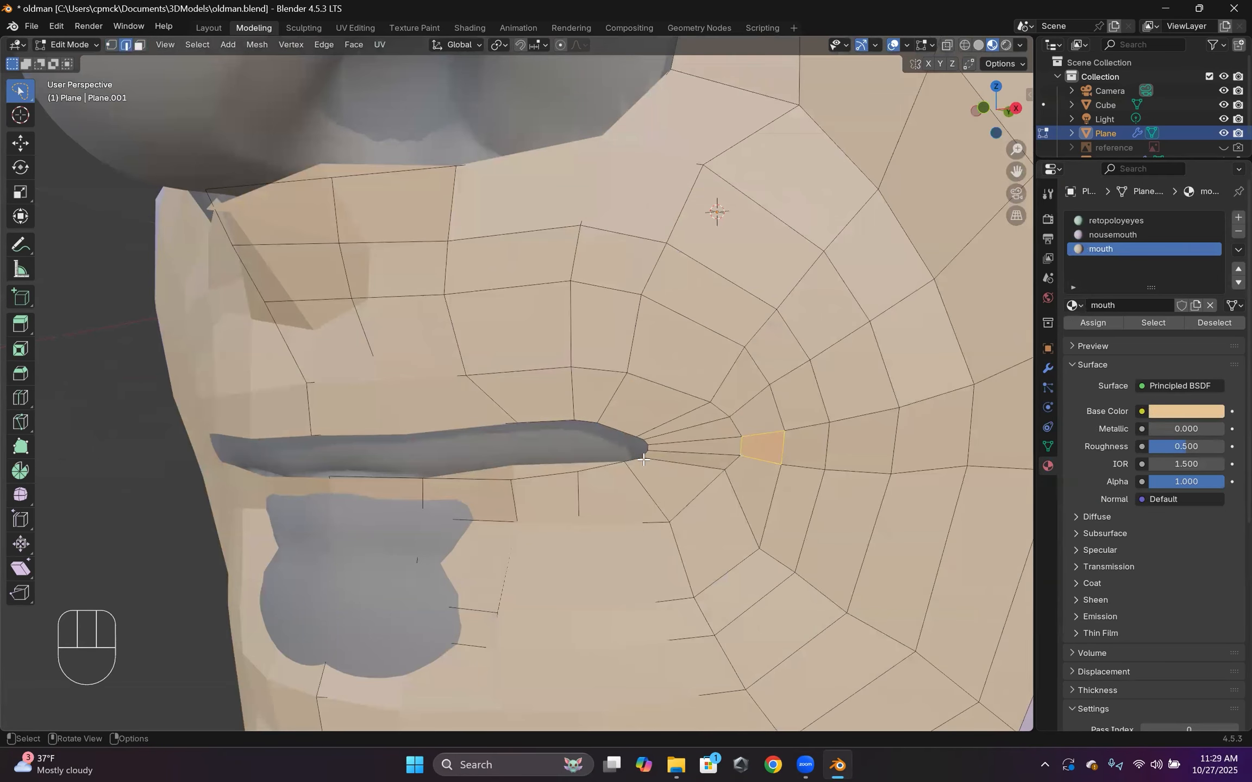
key(g)
key(g)
click(734, 439)
ctrl+click(726, 462)
key(g)
key(g)
Slide the inner ring's edges above and below the mouth corner to follow the lip outline.
click(604, 371)
key(g)
key(g)
click(654, 521)
key(g)
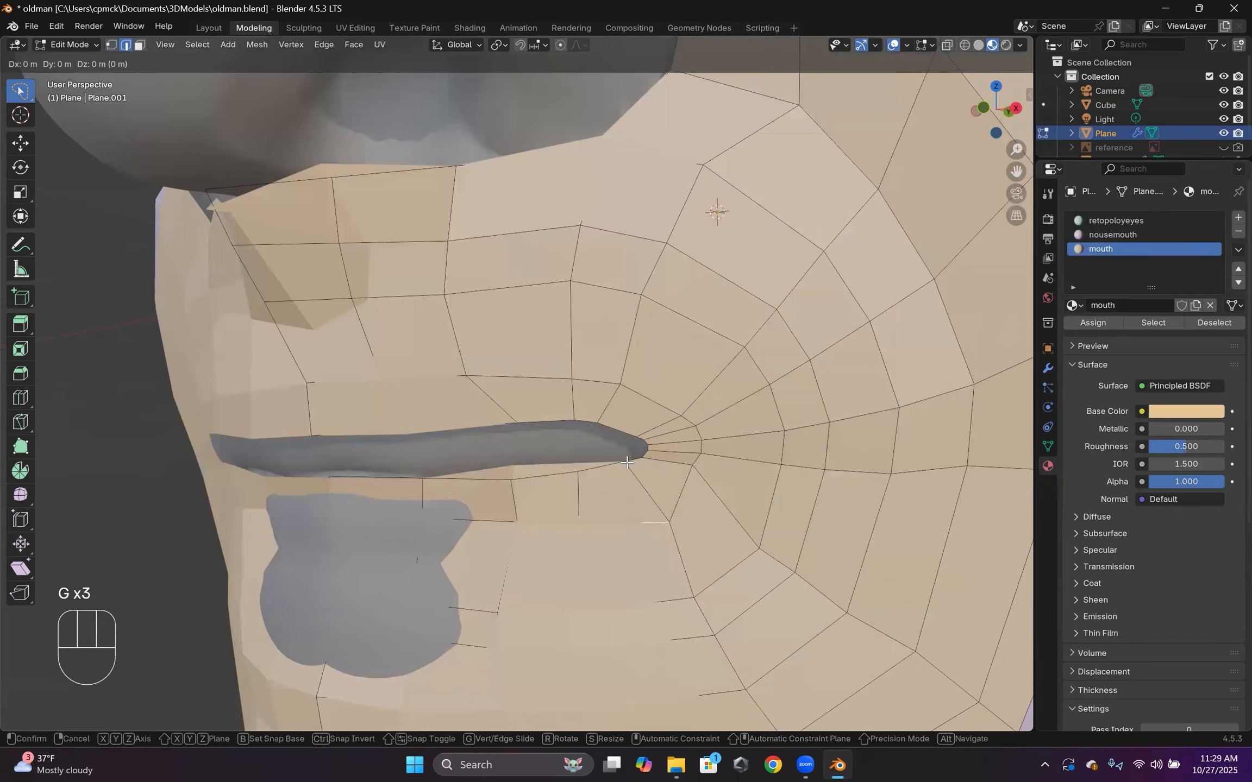
key(g)
click(624, 454)
Add a centered loop cut around the lips in the face ring outside the innermost loop.
click(716, 397)
key(ctrl+r)
double_click(715, 397)
middle_drag(714, 399, 706, 406)
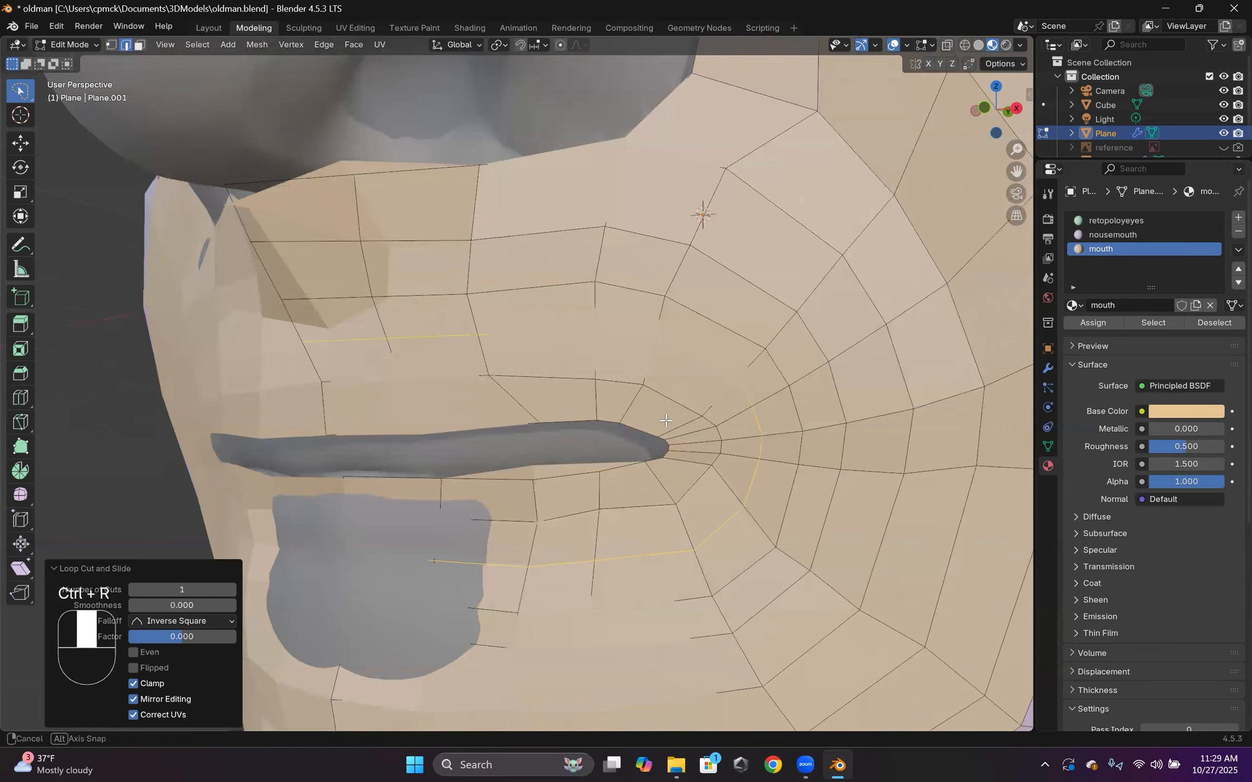
scroll(677, 445, up, 3)
click(809, 441)
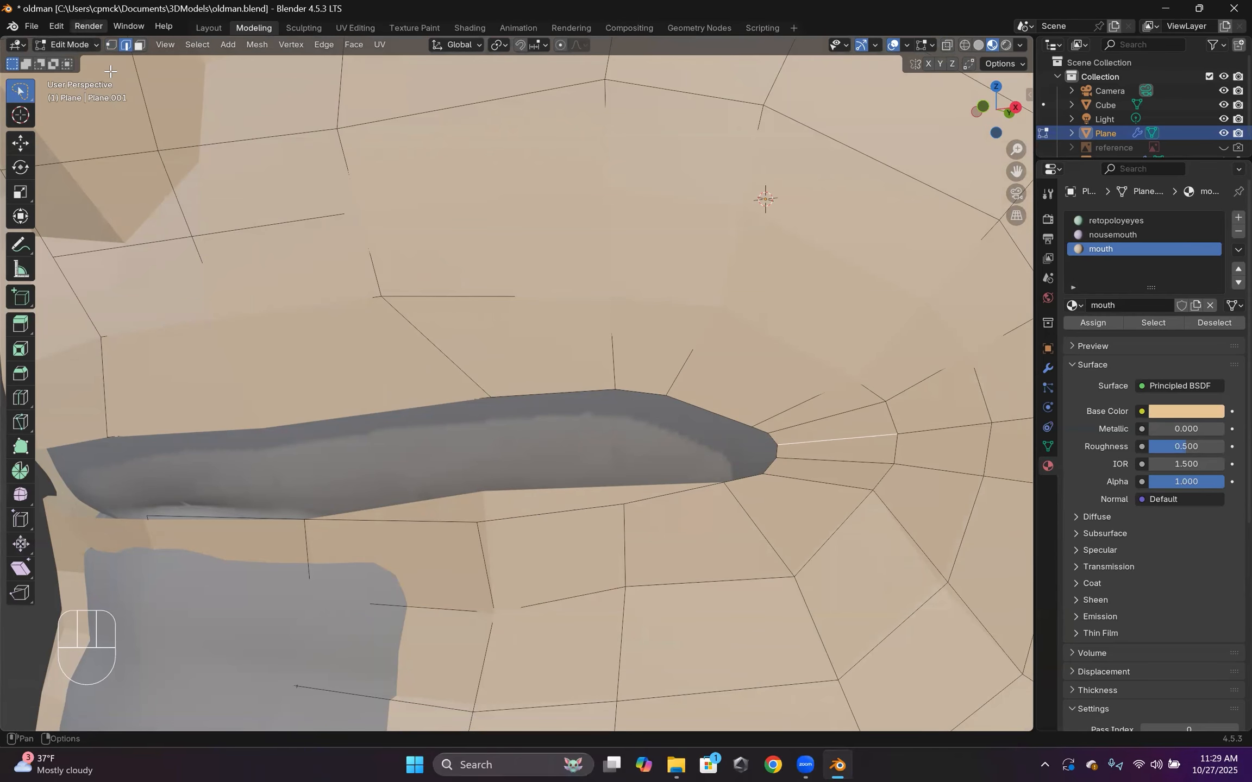
Slide the lower lip edges near the mouth corner to even out their spacing.
scroll(740, 461, down, 10)
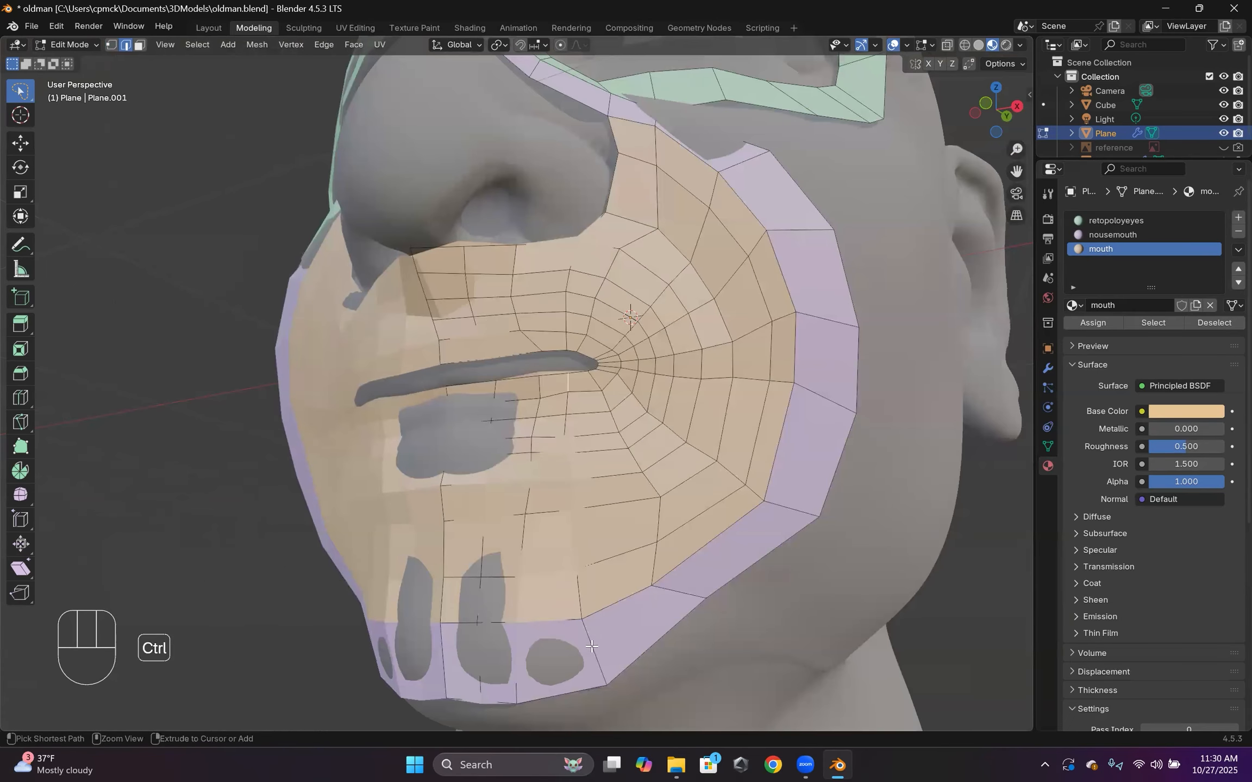
ctrl+click(591, 646)
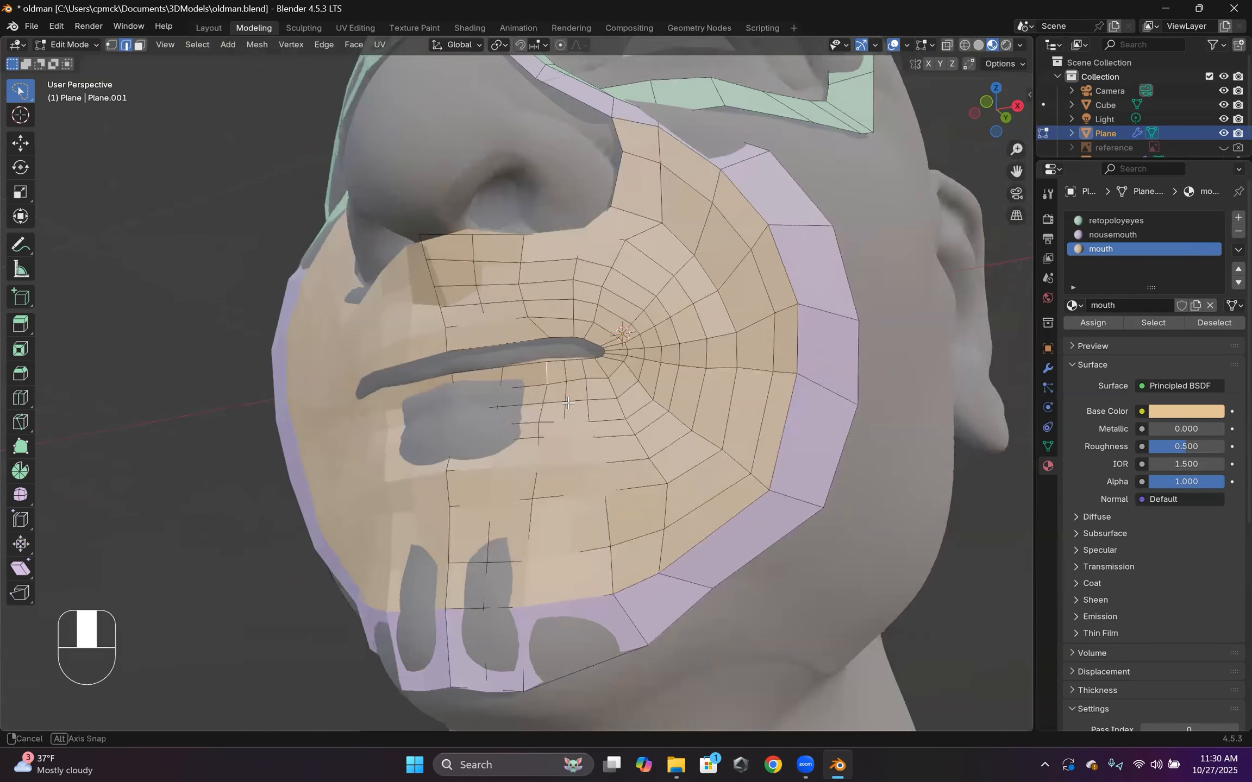
key(g)
key(g)
middle_drag(500, 396, 516, 399)
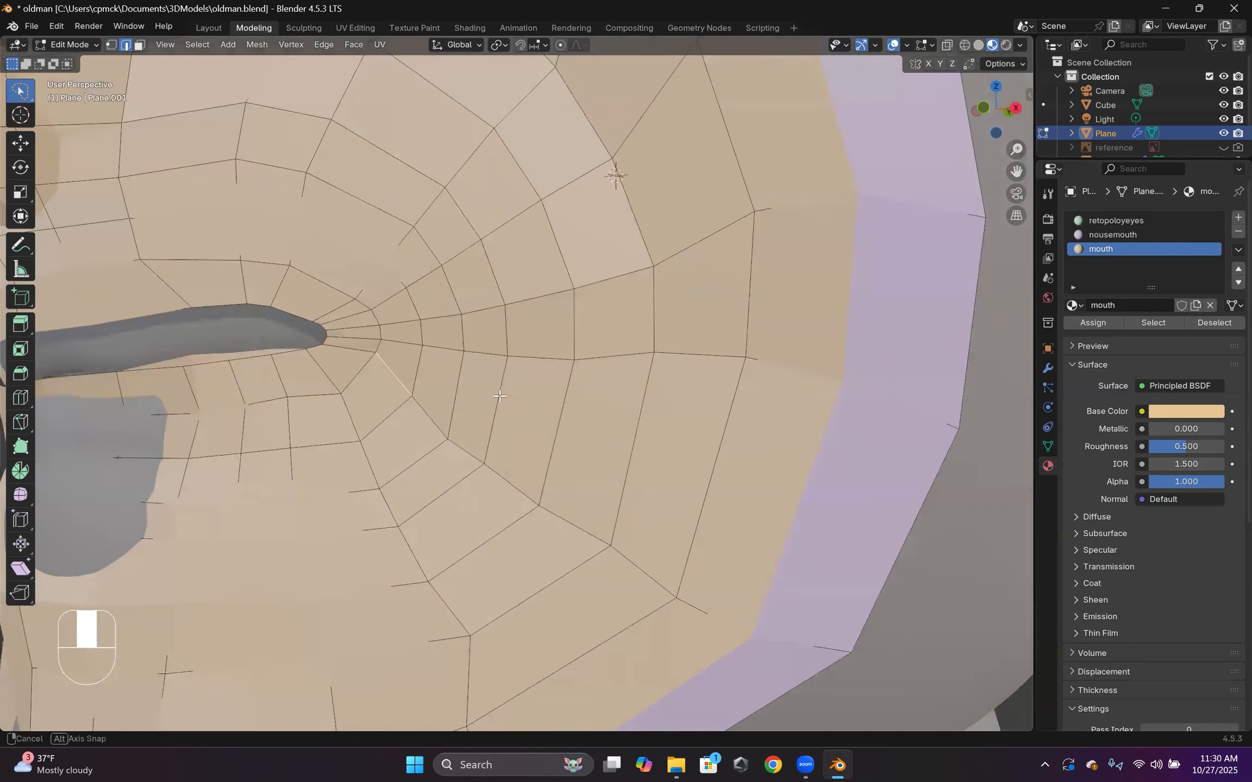
Move and slide individual vertices on the cheek and below the mouth corner to smooth the curved loops.
key(1)
click(462, 334)
key(g)
click(528, 264)
key(g)
key(g)
click(557, 208)
key(g)
click(554, 203)
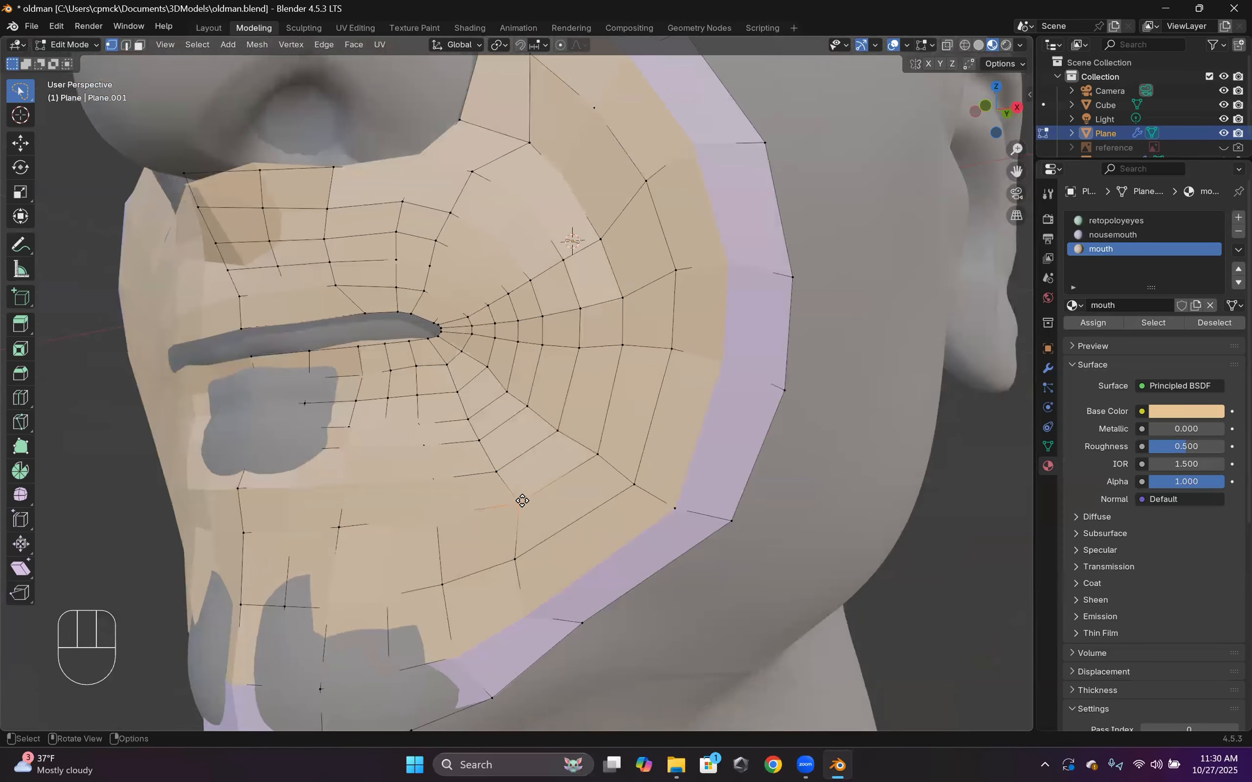
key(g)
click(509, 503)
Fill the gap between the upper and lower lips with faces from near the mouth corner to the centerline.
middle_drag(502, 484, 448, 461)
scroll(408, 408, up, 4)
middle_drag(372, 401, 392, 287)
scroll(402, 395, up, 2)
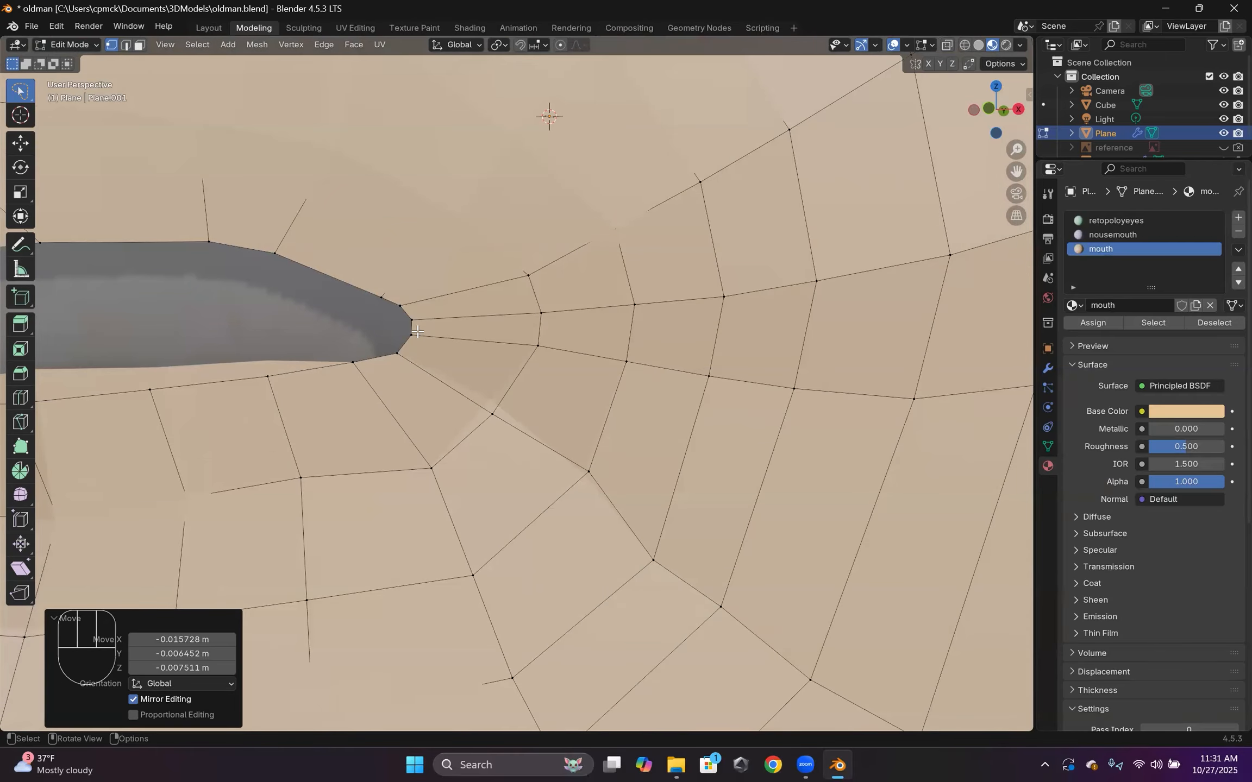
click(397, 304)
click(381, 297)
shift+click(352, 363)
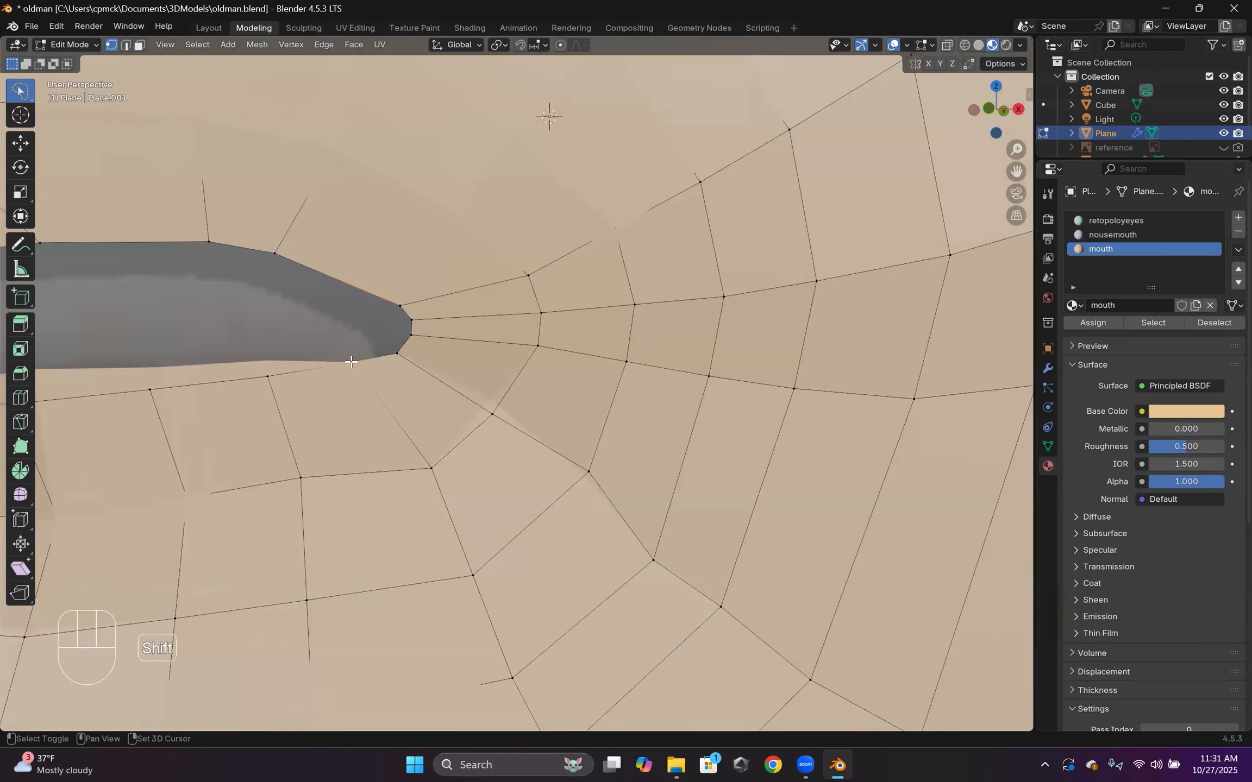
shift+click(268, 376)
shift+click(273, 253)
key(f)
key(f)
key(f)
key(f)
scroll(294, 315, down, 6)
key(f)
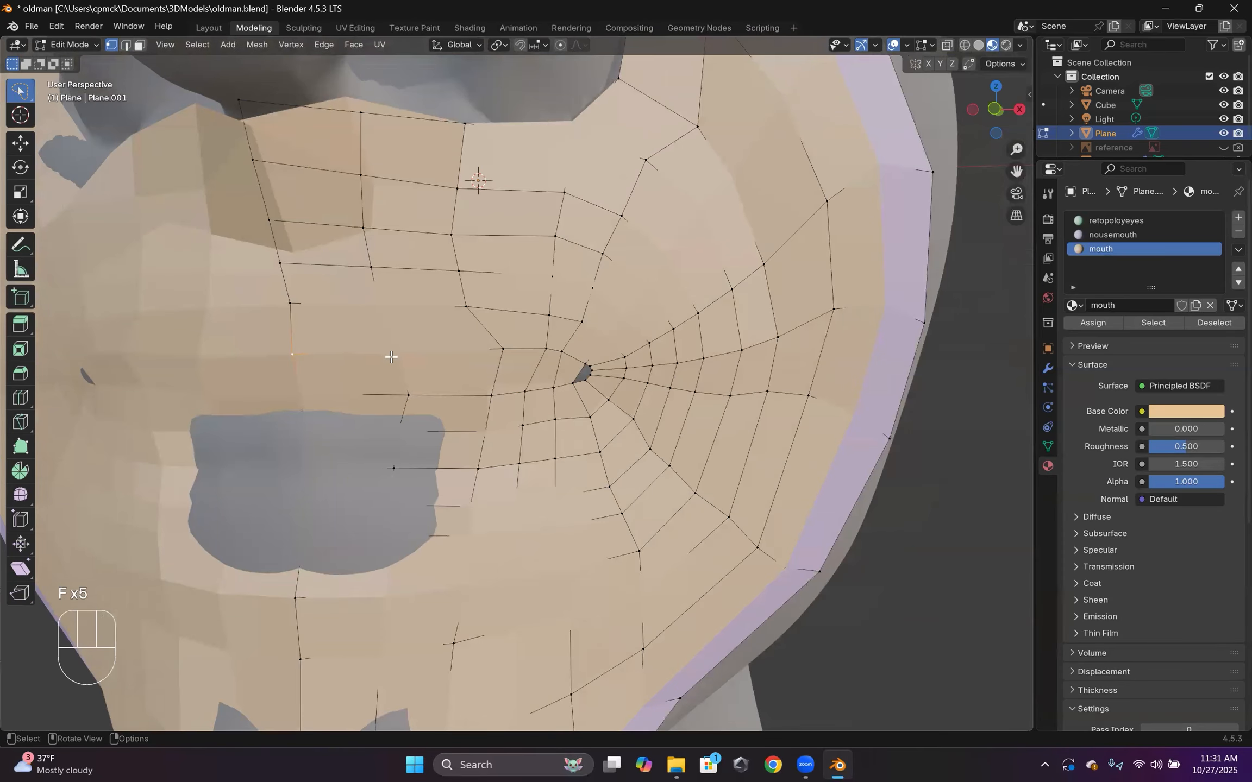
Add two vertical loop cuts through the faces that fill the mouth and slide the first into place.
key(ctrl+r)
click(387, 369)
key(g)
key(g)
click(416, 389)
key(ctrl+r)
double_click(436, 377)
Slide vertices along the upper and lower lip lines to space the vertical columns evenly.
click(399, 399)
key(g)
key(g)
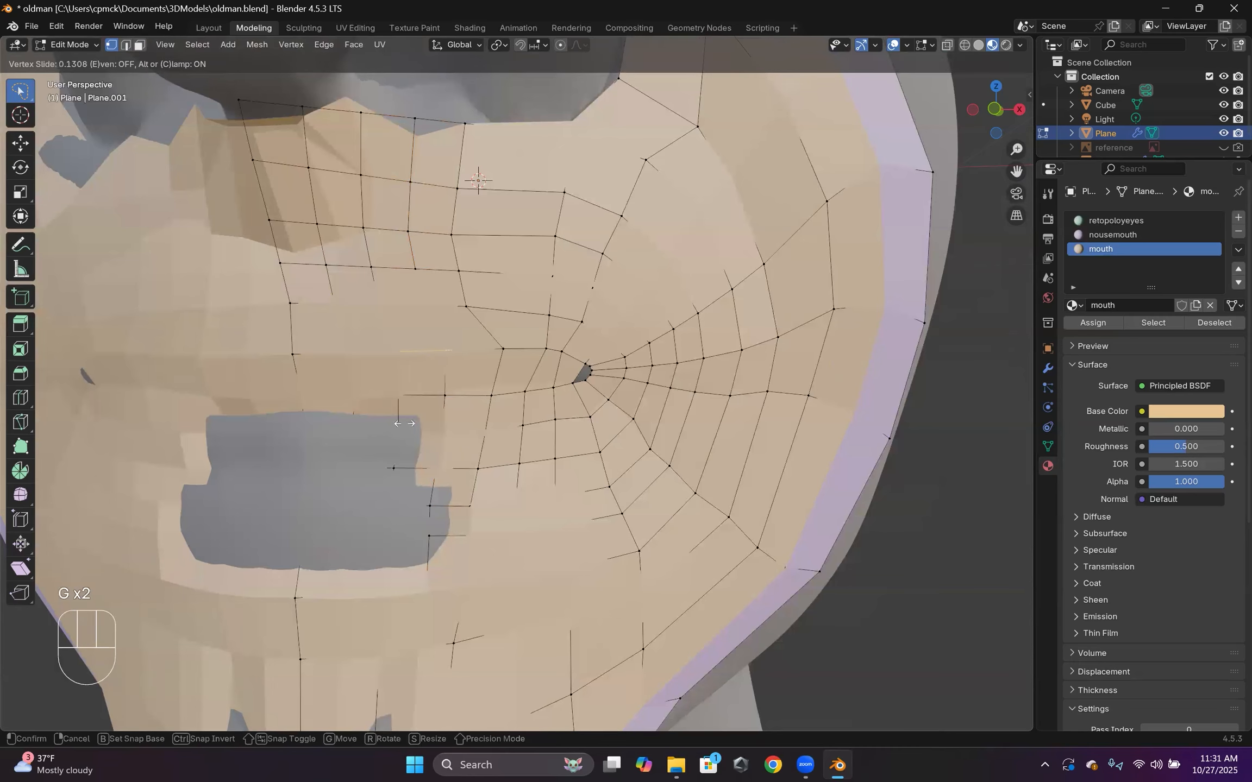
click(402, 415)
click(501, 350)
key(g)
key(g)
key(g)
key(g)
scroll(495, 444, down, 2)
scroll(495, 444, up, 6)
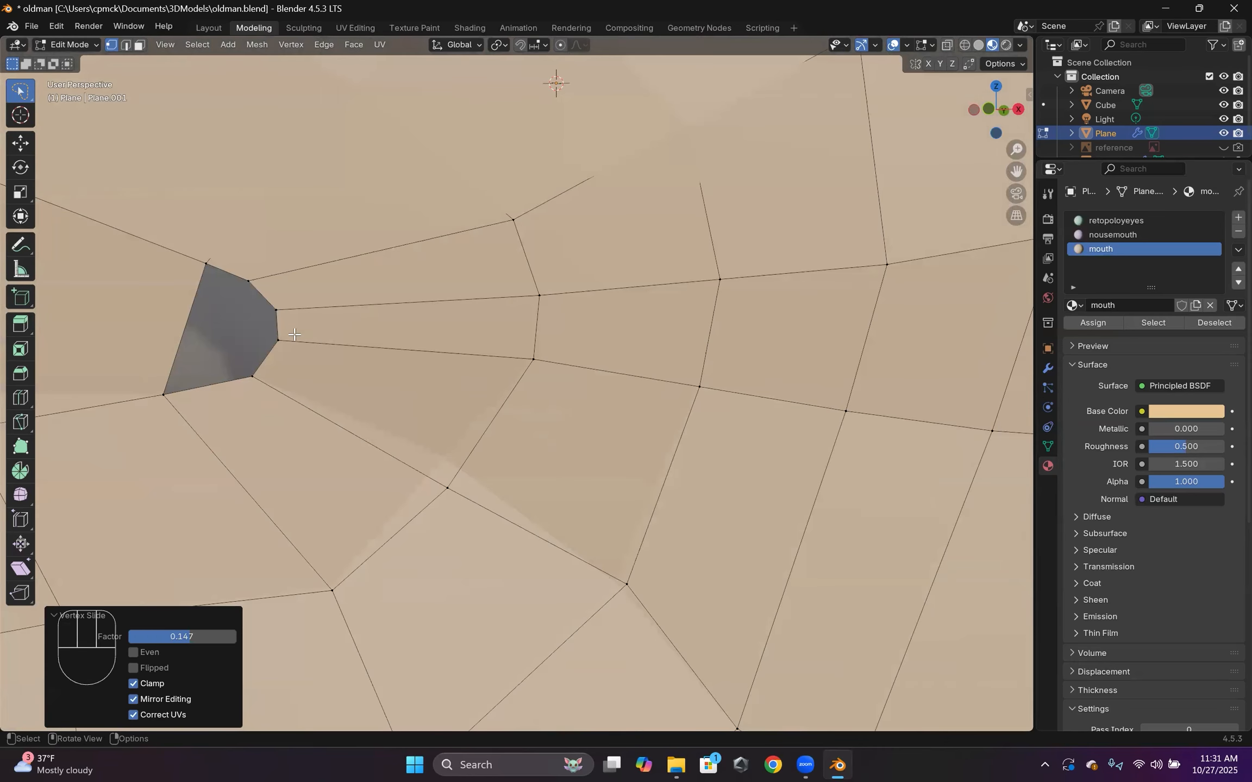
scroll(792, 535, down, 6)
key(g)
key(g)
click(445, 404)
Add a centered horizontal loop cut through the faces that fill the mouth.
scroll(445, 405, down, 3)
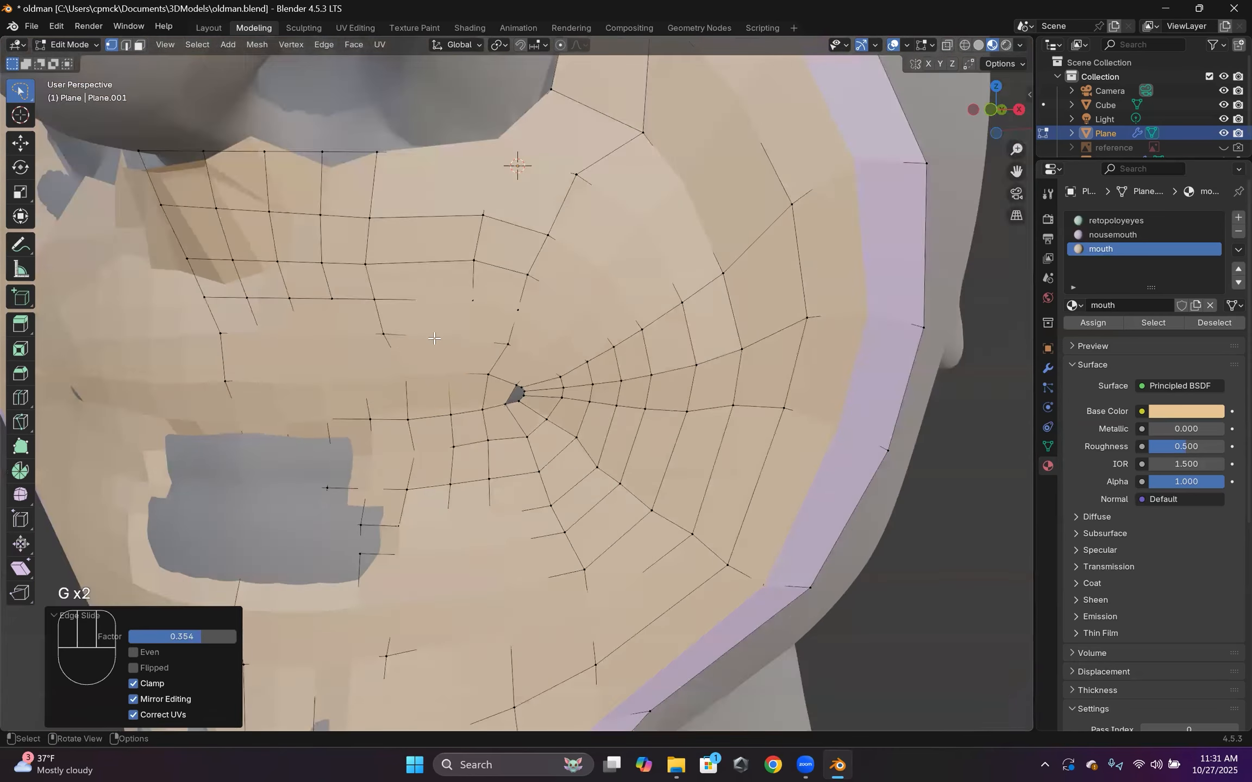
scroll(436, 391, up, 2)
click(460, 416)
middle_drag(436, 391, 424, 395)
key(ctrl+r)
double_click(424, 395)
scroll(528, 462, up, 4)
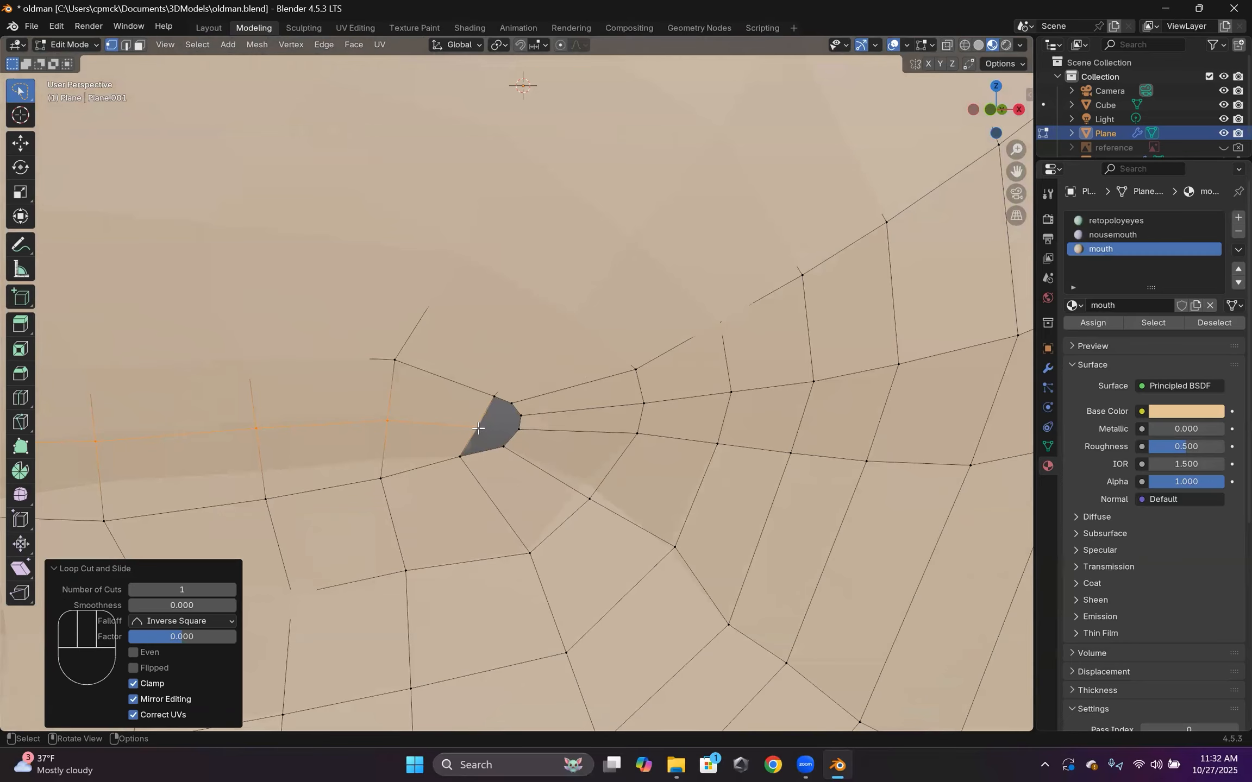
Extrude the upper corner vertex of the remaining mouth gap toward the lower lip and merge it there.
click(511, 403)
key(e)
click(504, 432)
scroll(573, 481, up, 3)
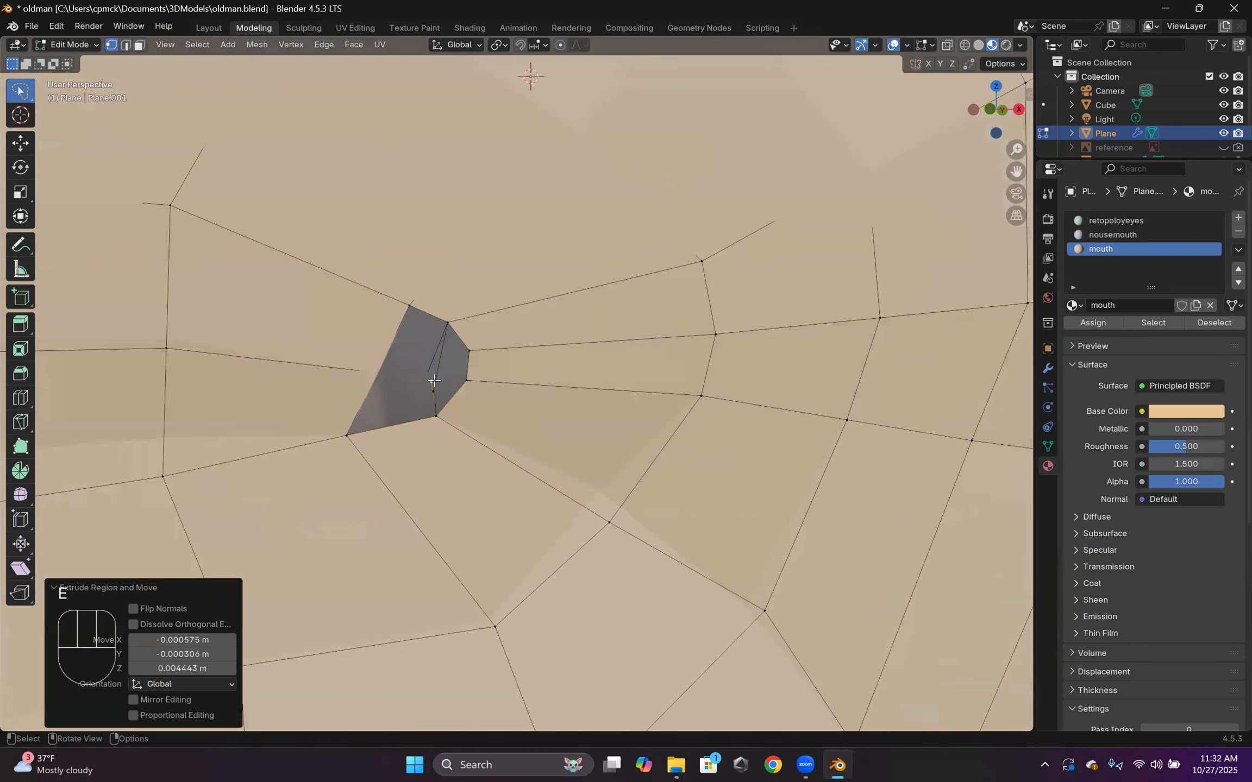
key(m)
click(456, 385)
Fill the remaining gap at the mouth corner with faces connected to the horizontal center loop.
click(447, 322)
shift+click(408, 305)
shift+click(379, 372)
key(f)
click(436, 415)
shift+click(347, 435)
key(f)
scroll(441, 375, down, 4)
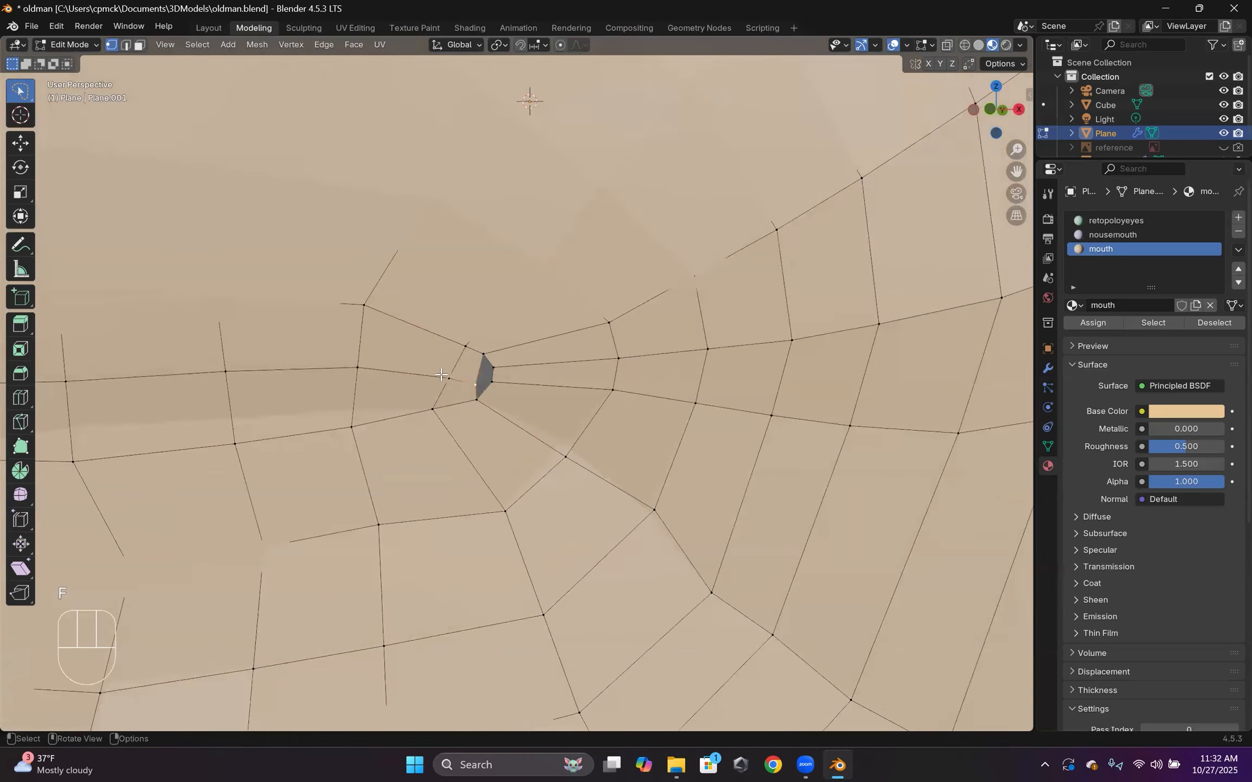
middle_drag(441, 375, 368, 338)
key(shift+space)
scroll(335, 362, up, 2)
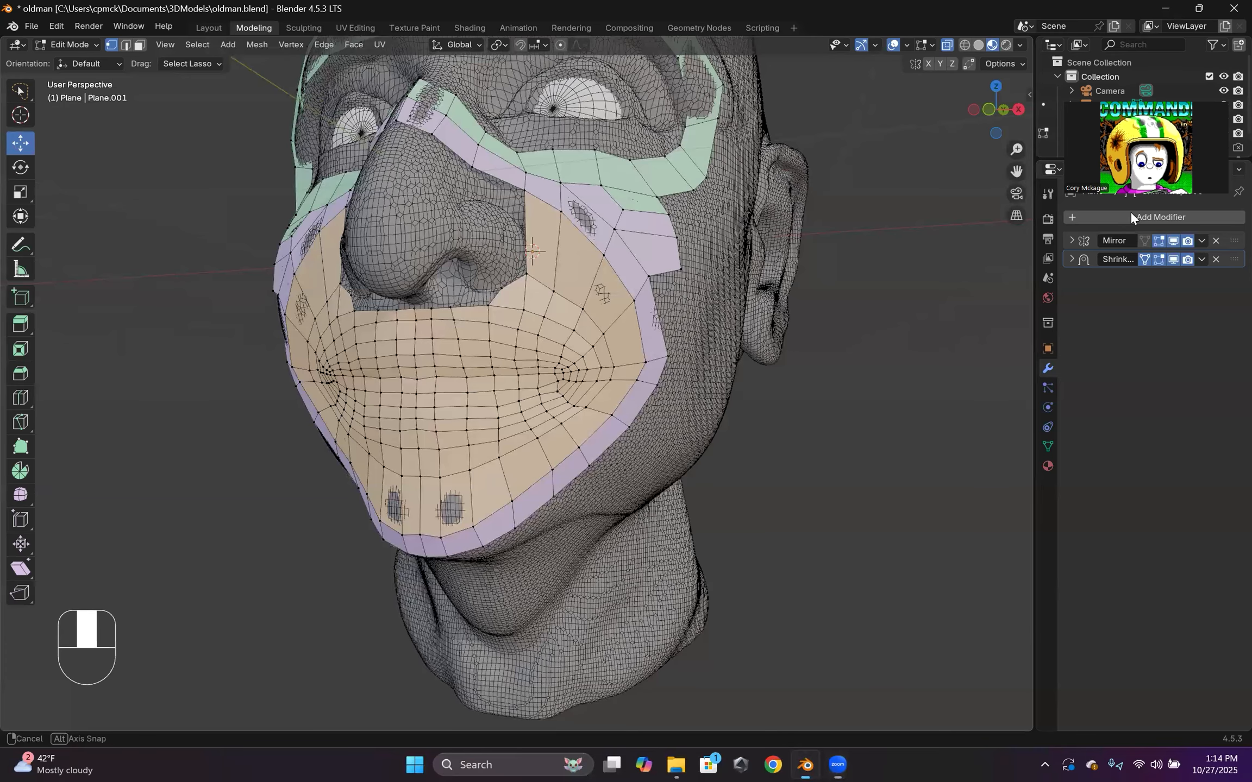
Add a Subdivision Surface modifier with viewport level 1 and display it on the editing cage.
middle_drag(1130, 211, 1128, 213)
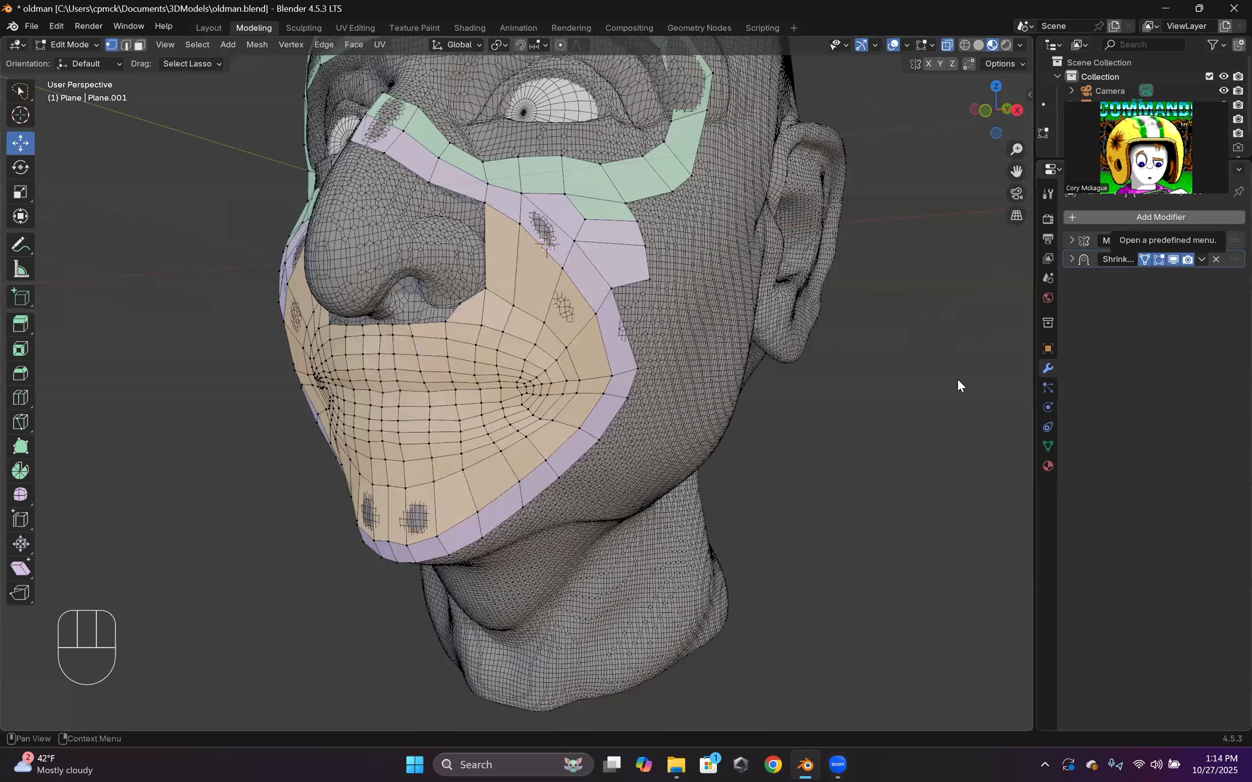
key(ctrl+1)
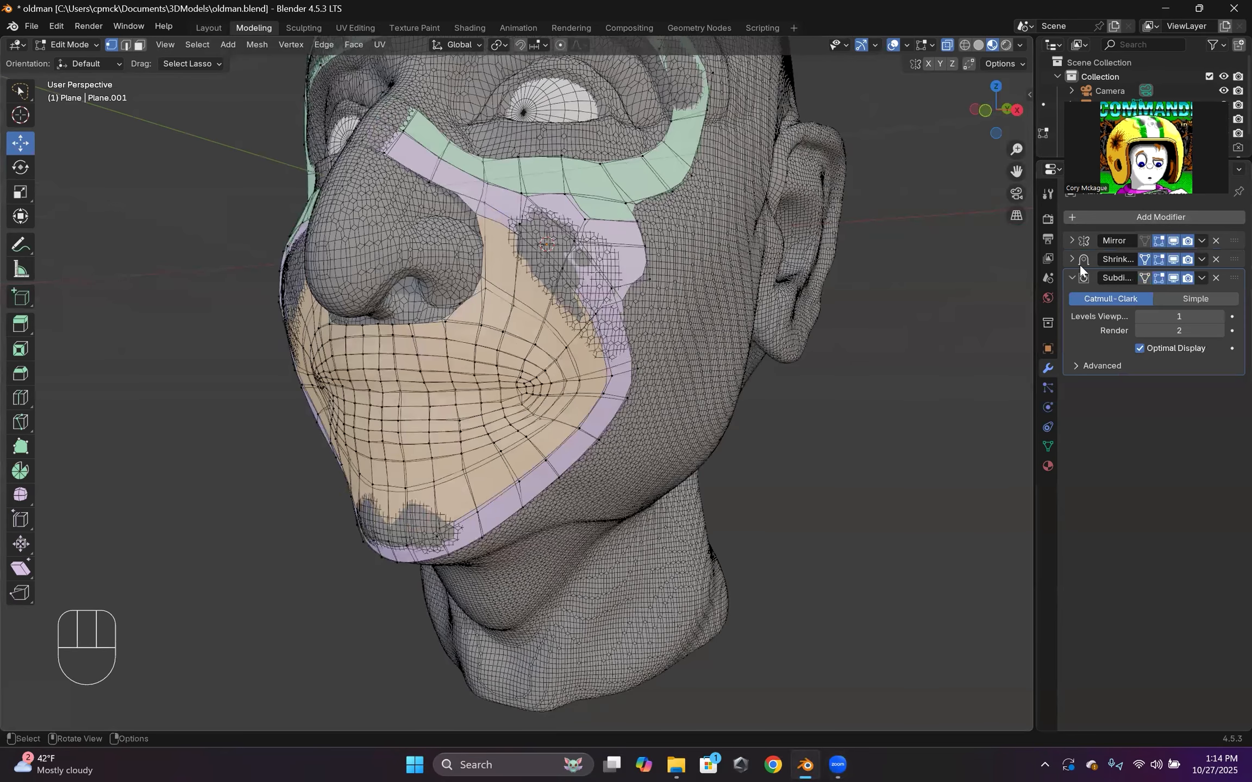
click(1144, 277)
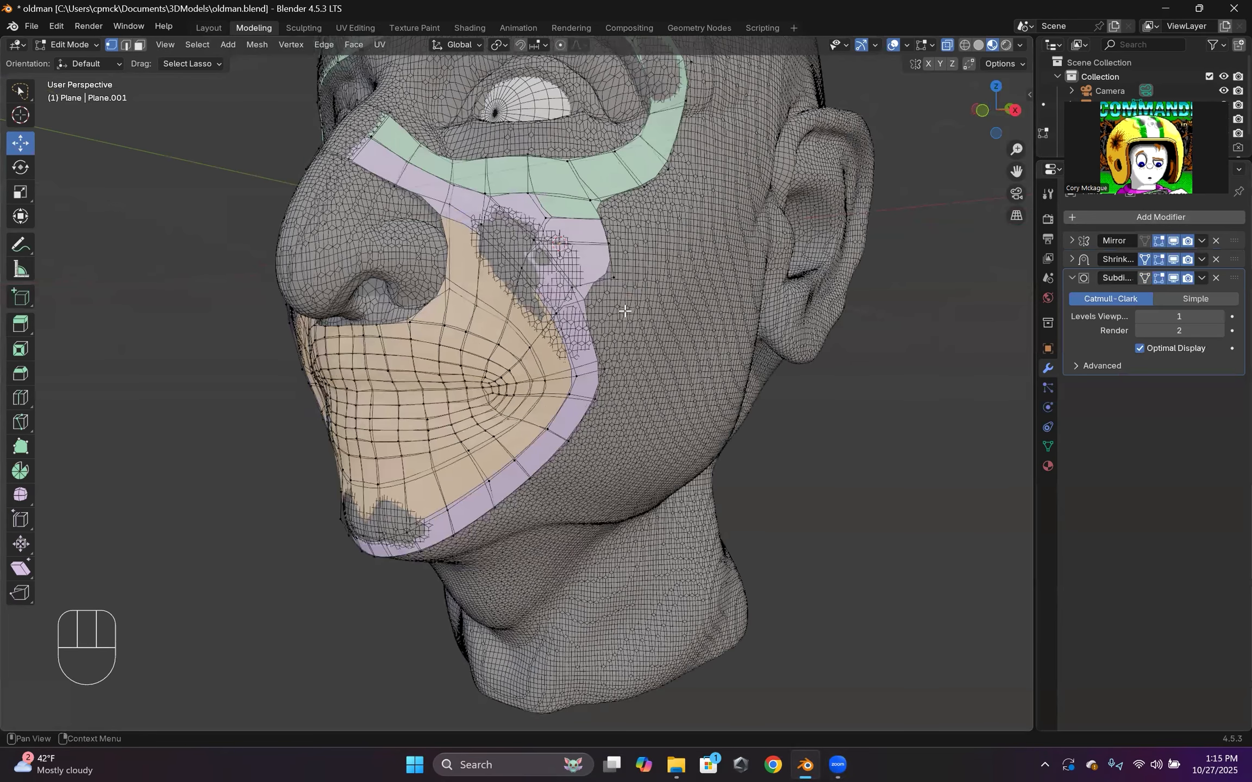
Compare the face mesh with and without subdivision, and turn off the modifier's on-cage and Edit Mode display.
middle_drag(520, 259, 437, 272)
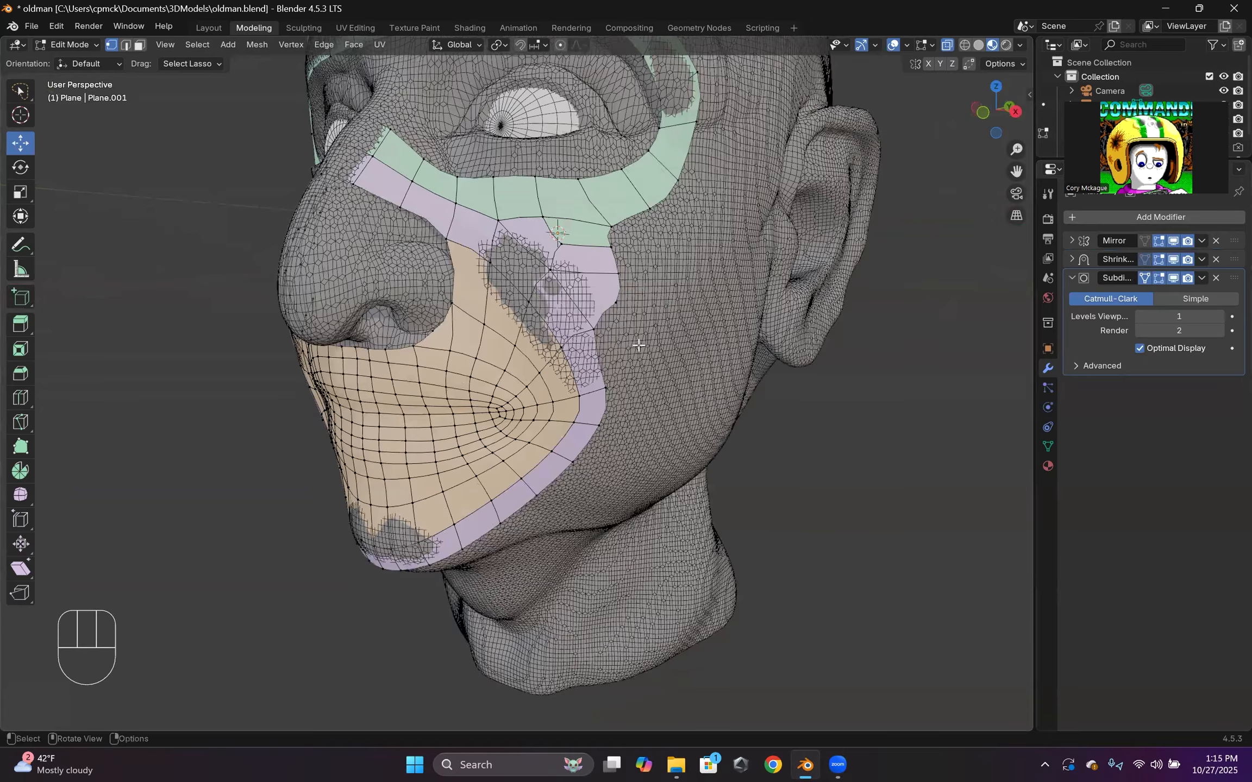
middle_drag(638, 345, 644, 358)
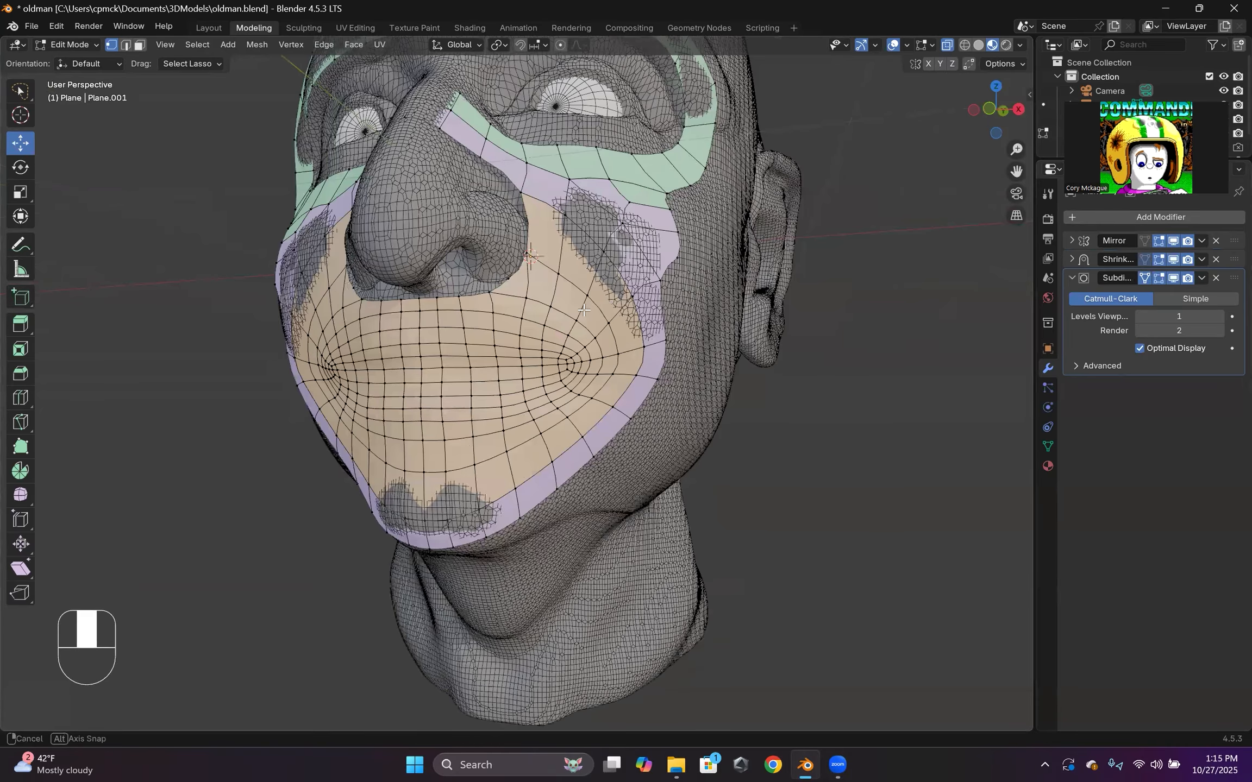
middle_drag(640, 290, 634, 266)
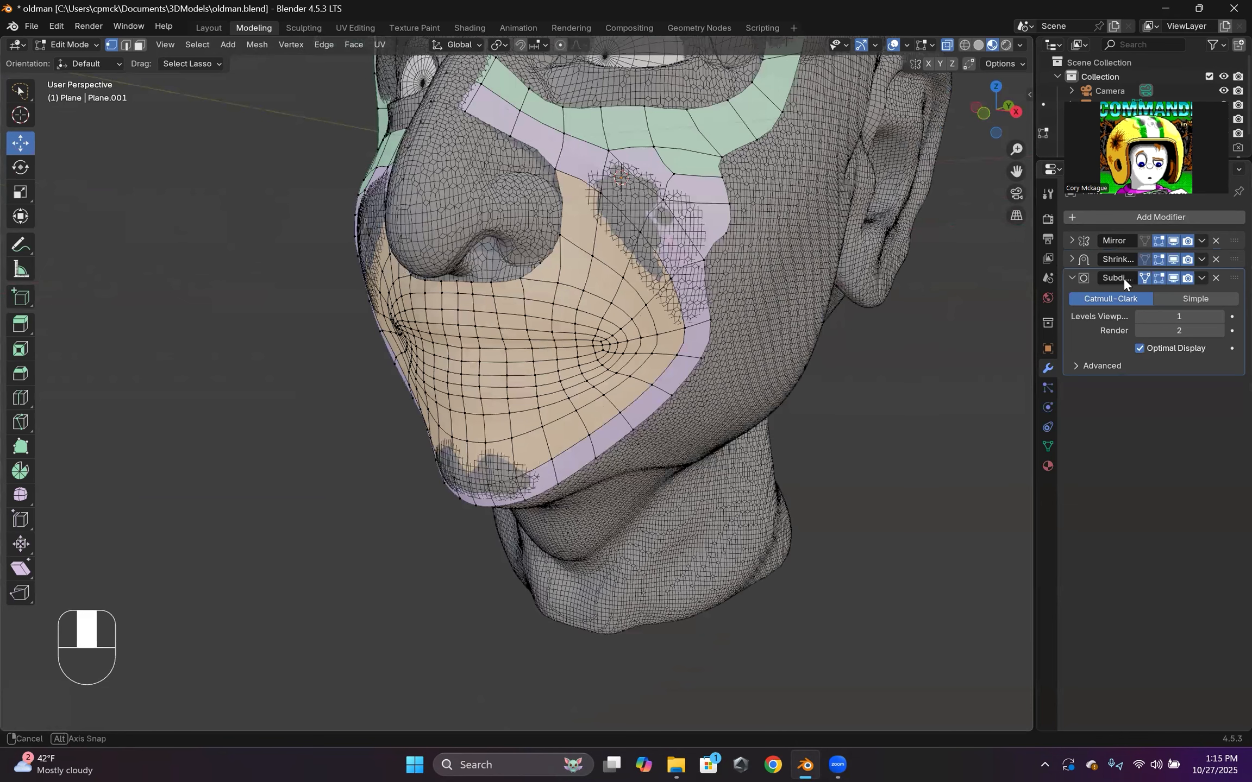
middle_drag(900, 325, 715, 300)
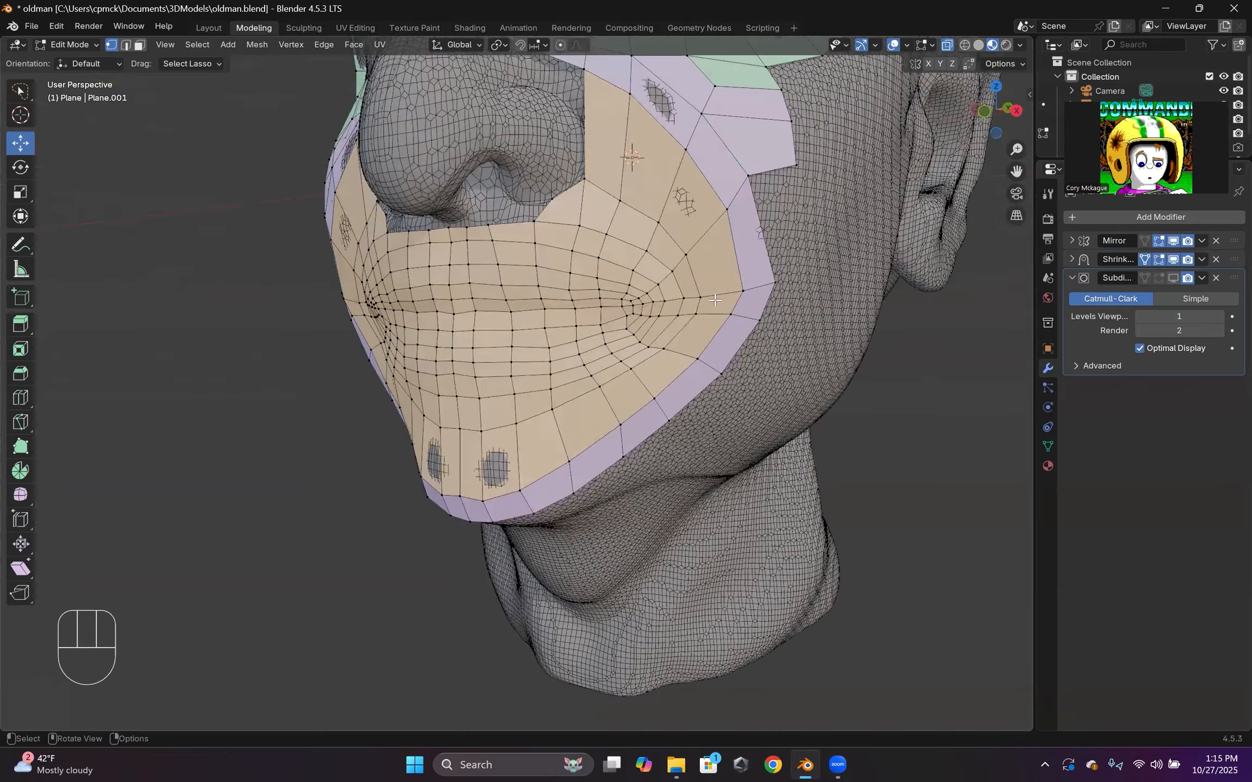
click(1153, 278)
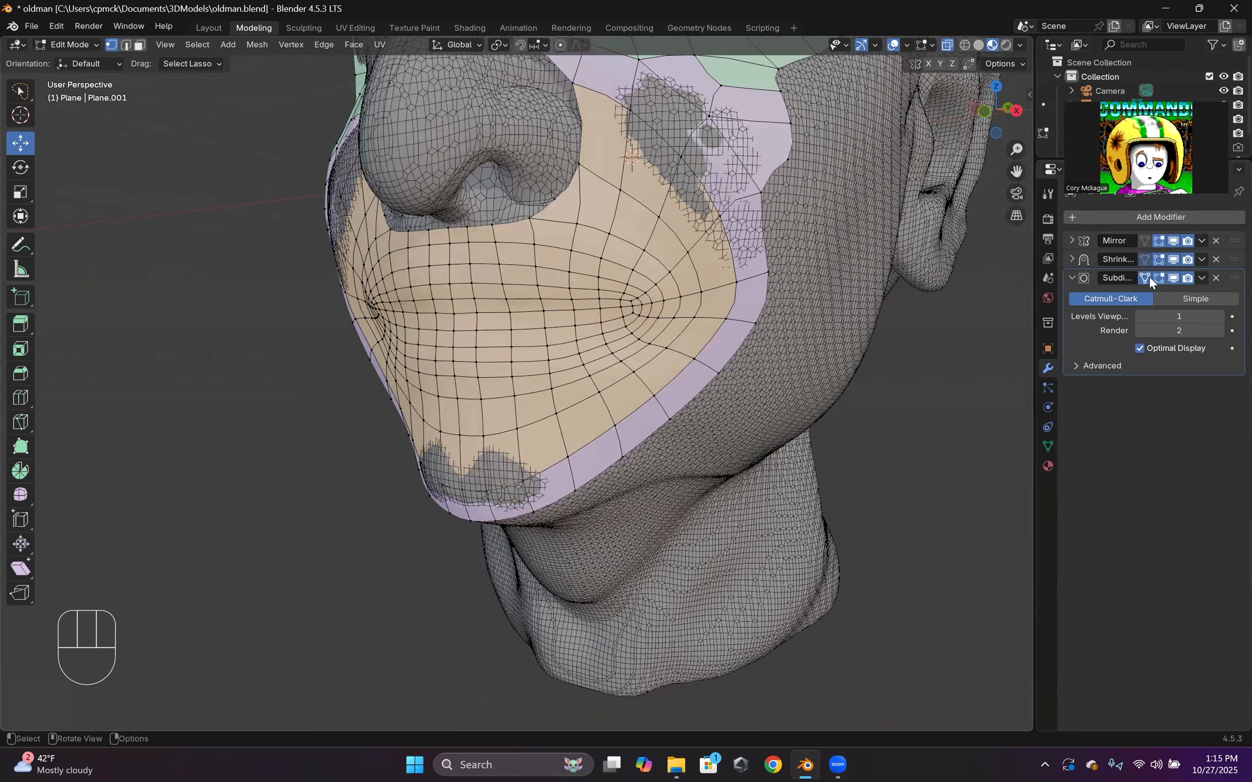
drag(1147, 277, 1166, 276)
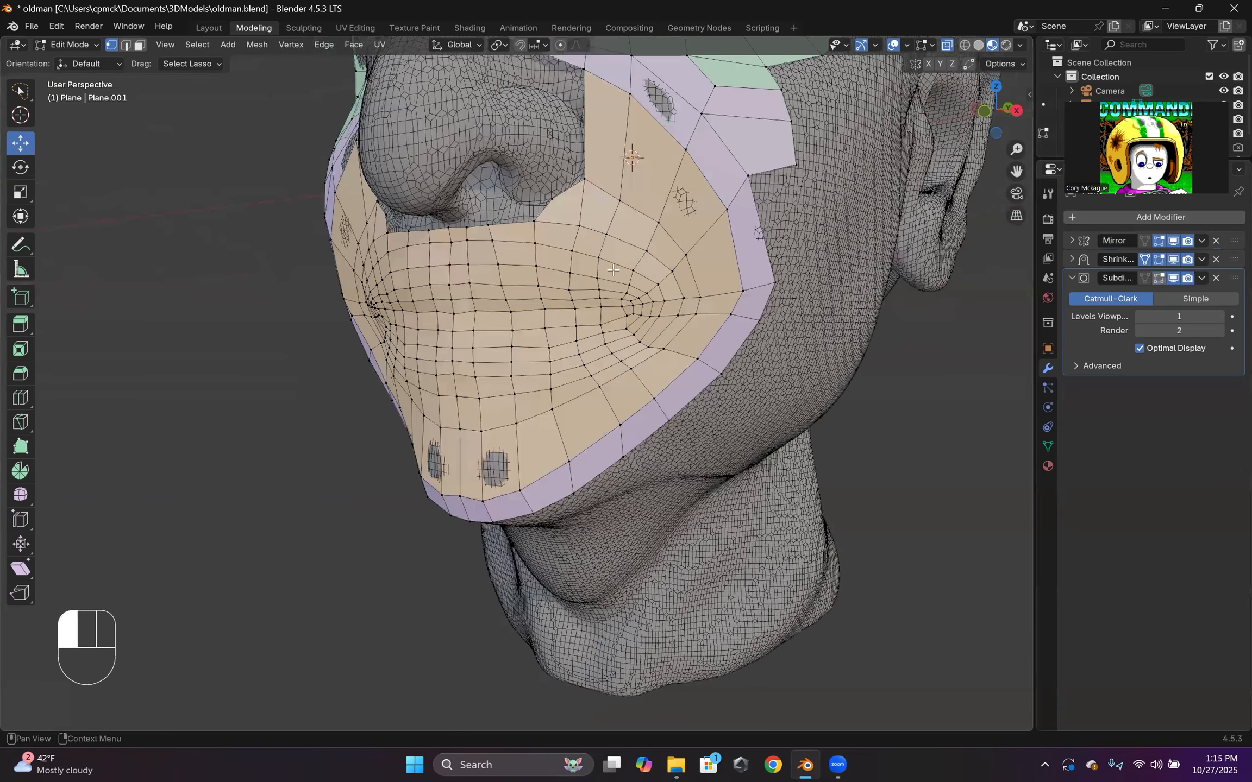
Switch the face mesh to Sculpt Mode, search the brushes for "relax", and choose the Relax Slide brush.
click(65, 44)
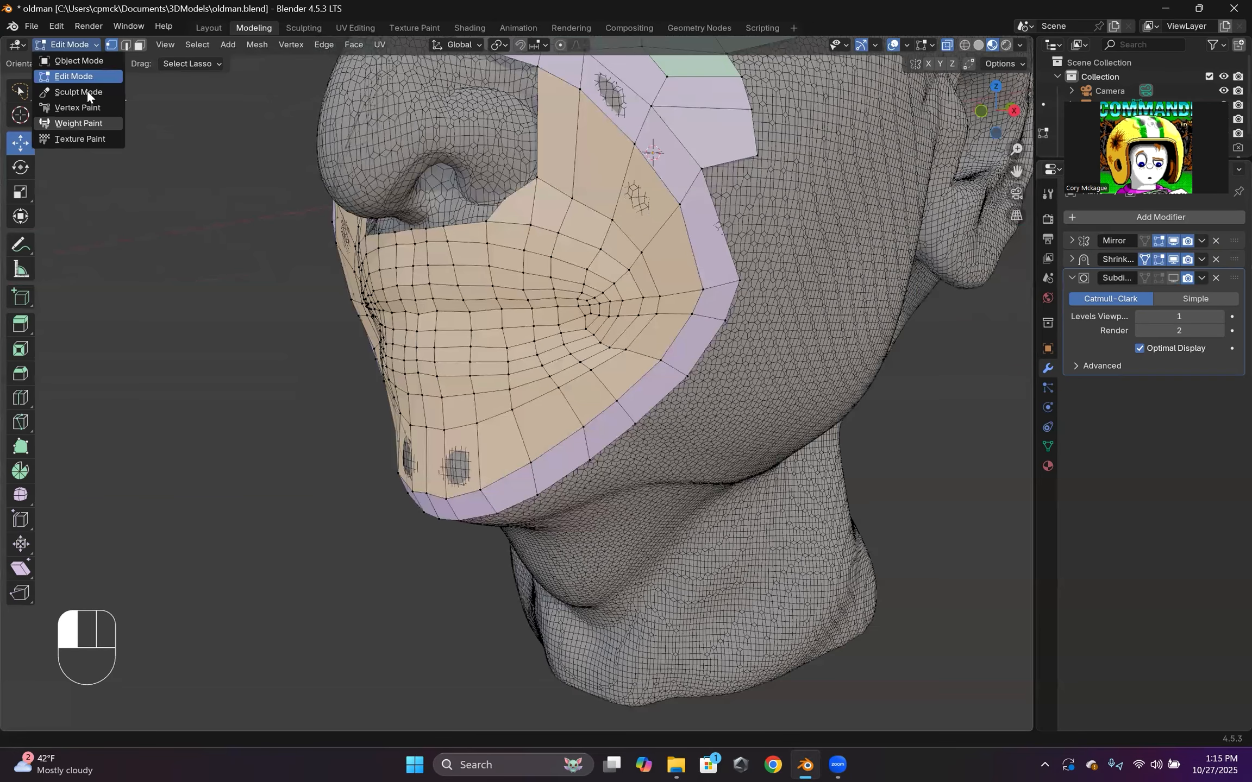
click(949, 677)
text(relax)
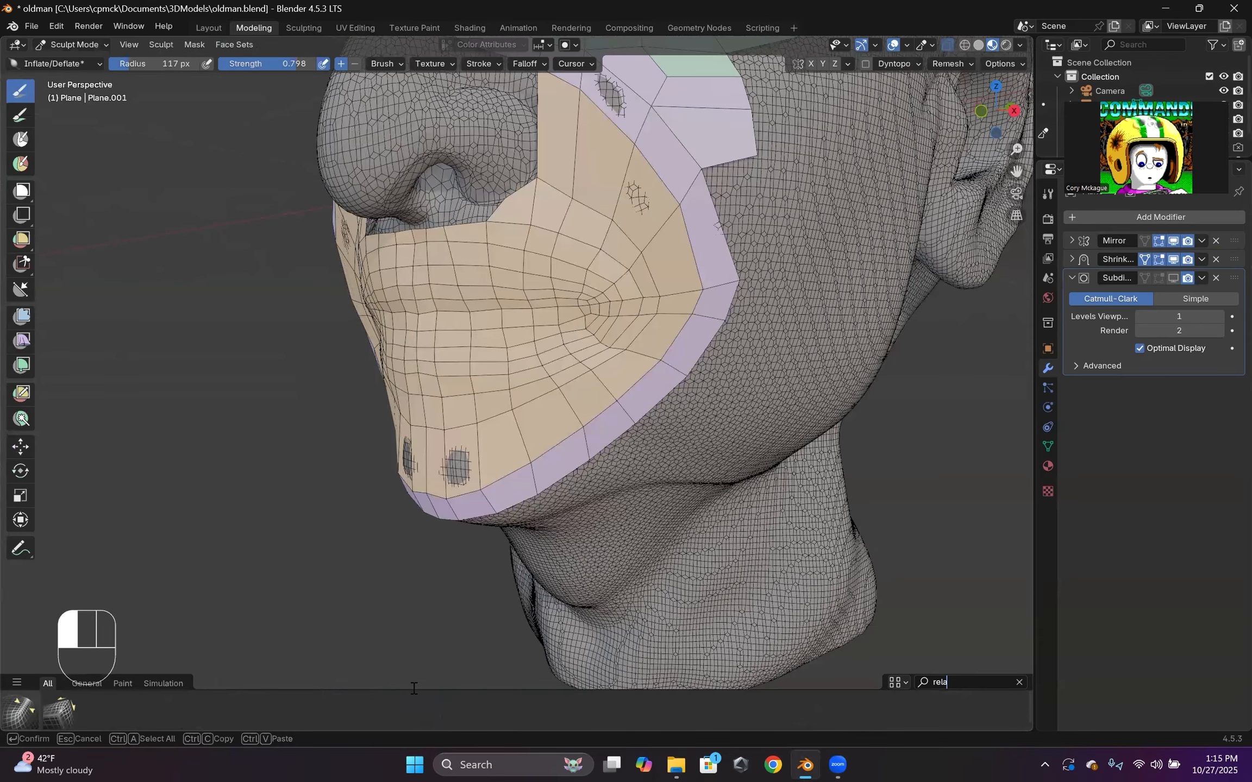
click(61, 711)
middle_drag(669, 383, 621, 377)
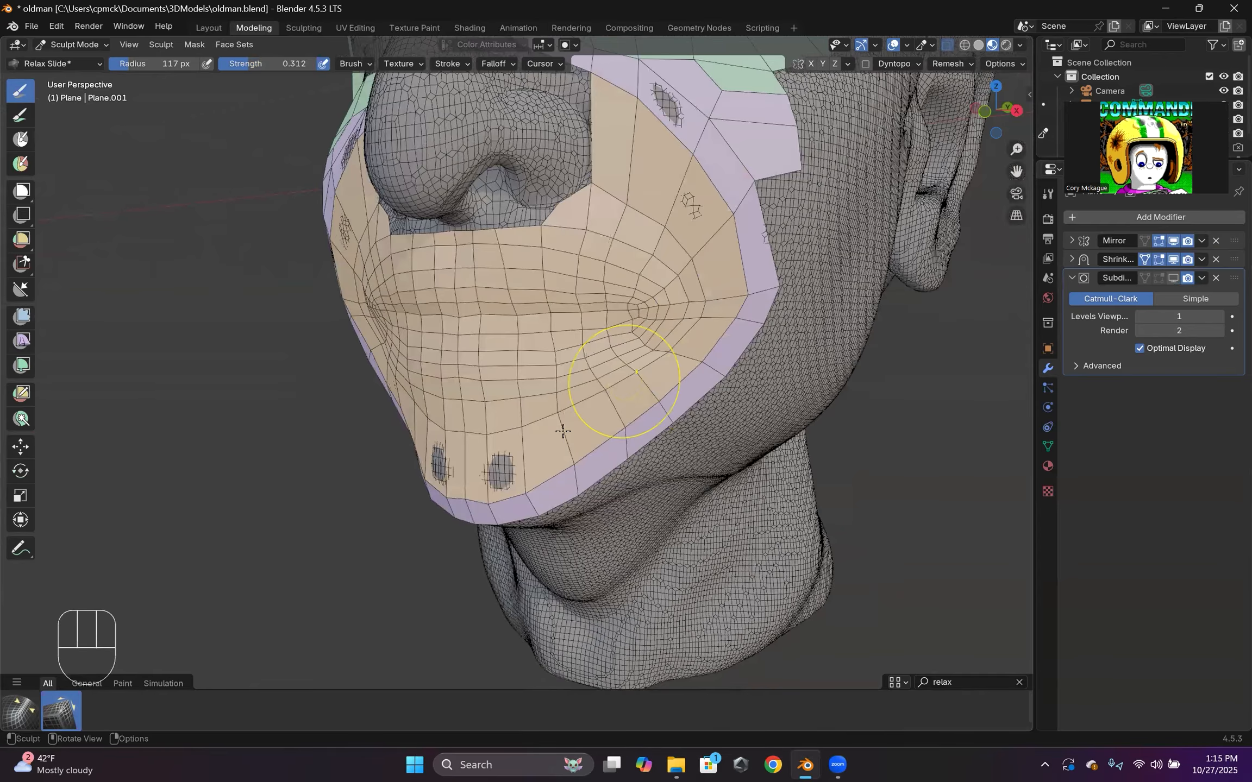
Relax the faces across the chin and below the lower lip and mouth corner with the Relax Slide brush.
mouse_move(560, 406)
mouse_down()
mouse_move(506, 441)
mouse_move(519, 448)
mouse_up()
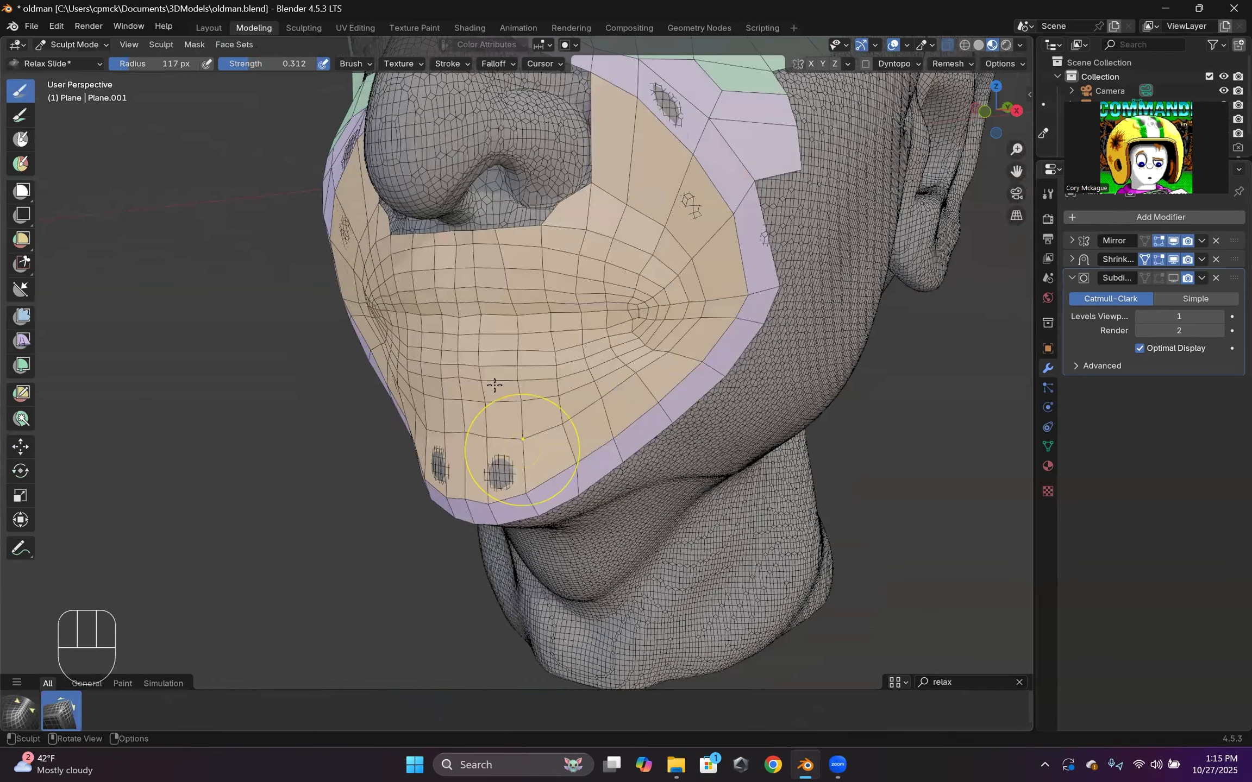
drag(457, 387, 460, 399)
drag(458, 380, 462, 412)
drag(461, 413, 464, 404)
mouse_move(631, 370)
mouse_down()
mouse_move(668, 371)
mouse_move(623, 394)
mouse_move(609, 370)
mouse_up()
mouse_move(683, 360)
mouse_down()
mouse_move(698, 390)
mouse_move(660, 347)
mouse_up()
mouse_move(637, 343)
mouse_down()
mouse_move(670, 366)
mouse_move(614, 365)
mouse_move(560, 403)
mouse_move(593, 375)
mouse_move(563, 398)
mouse_move(478, 390)
mouse_up()
middle_drag(478, 391, 534, 391)
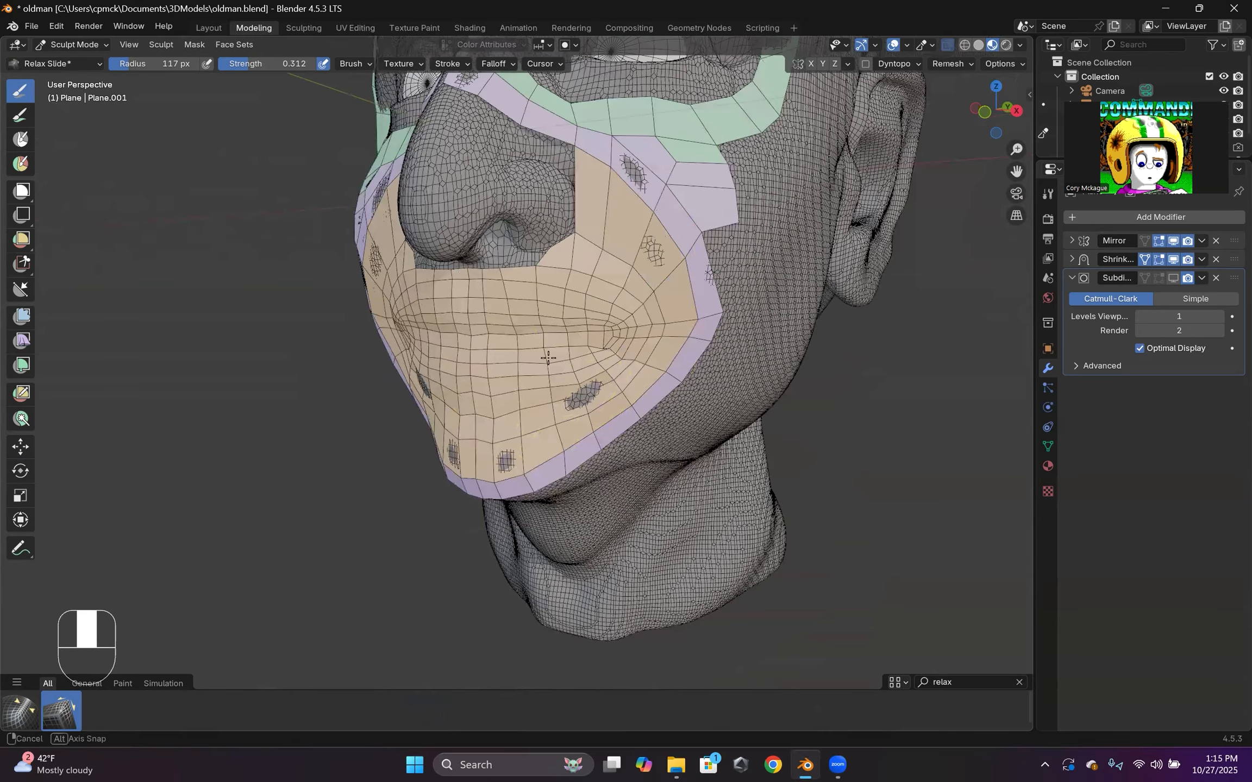
Relax the mouth-region faces beside the nose and around the mouth corner with the Relax Slide brush.
middle_drag(577, 302, 590, 295)
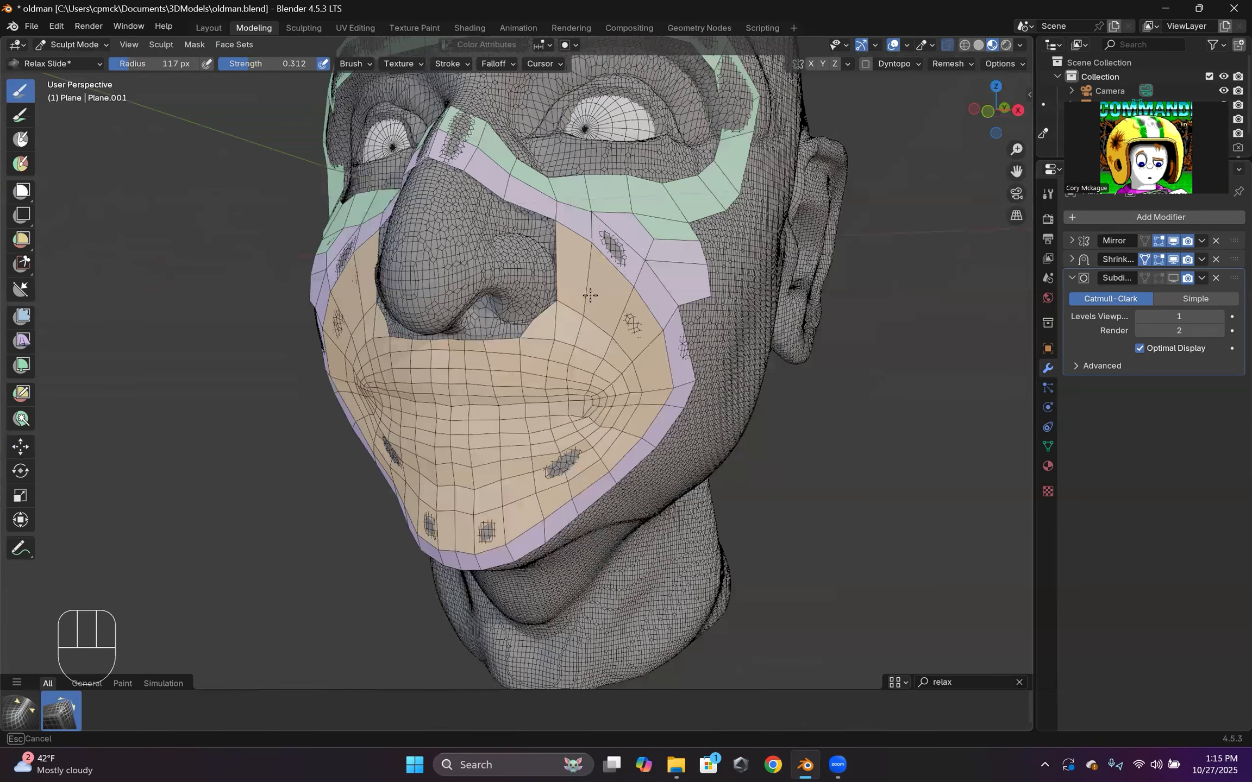
drag(633, 391, 617, 361)
drag(689, 421, 598, 418)
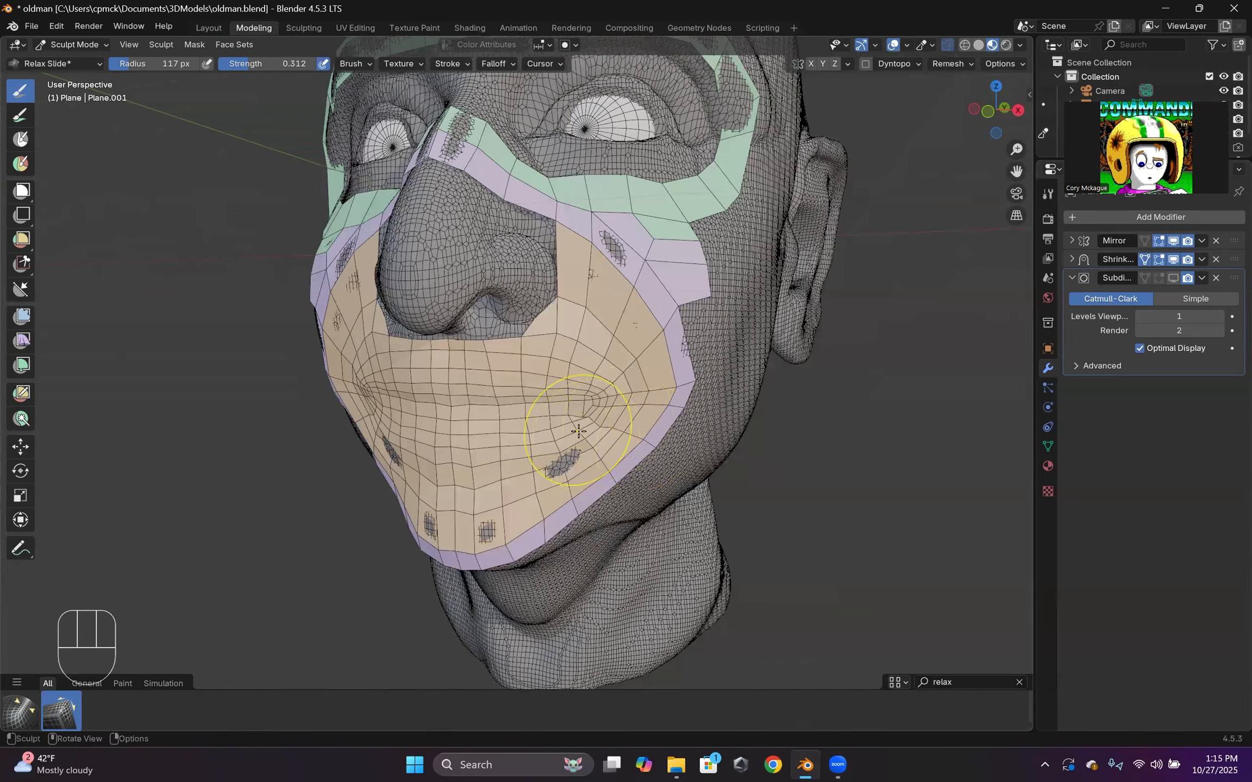
mouse_move(520, 448)
middle_down()
mouse_move(545, 461)
mouse_move(627, 434)
middle_up()
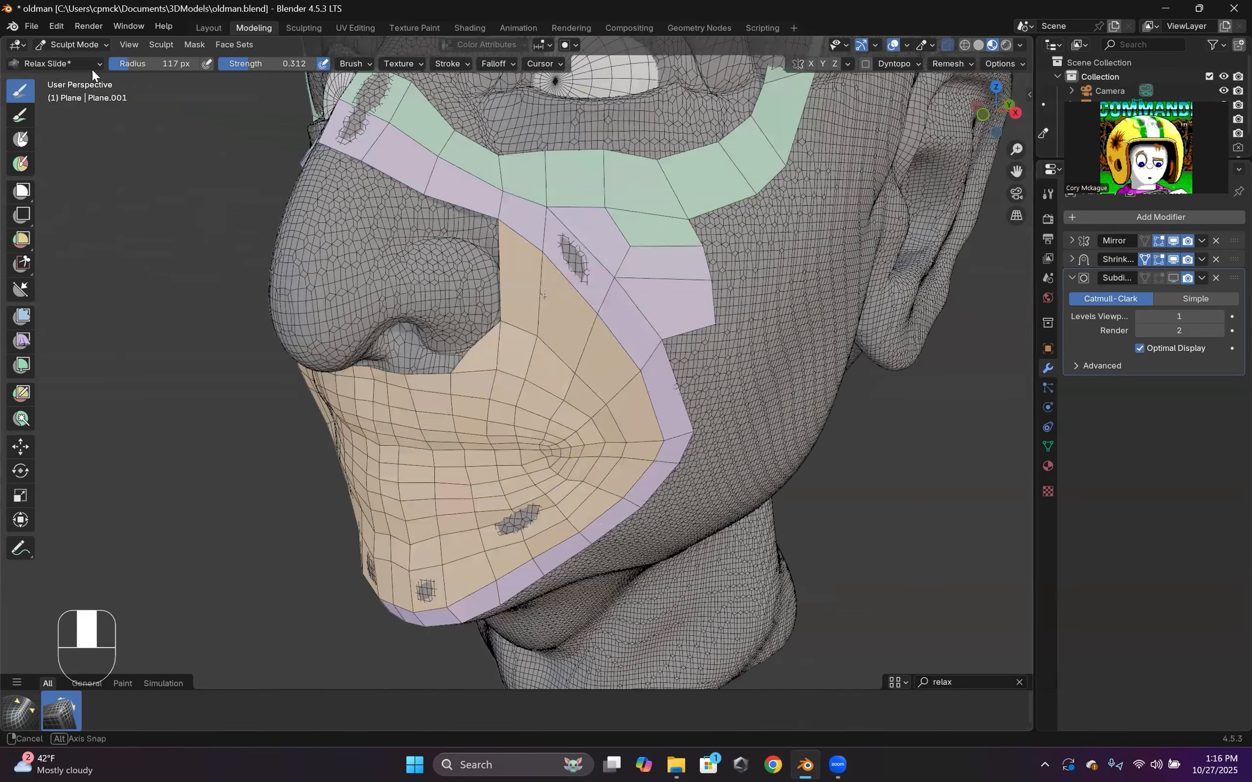
Return to Edit Mode and move the center-line vertices on the chin and below the lower lip slightly downward to even out the loops.
middle_drag(145, 50, 325, 393)
key(Tab)
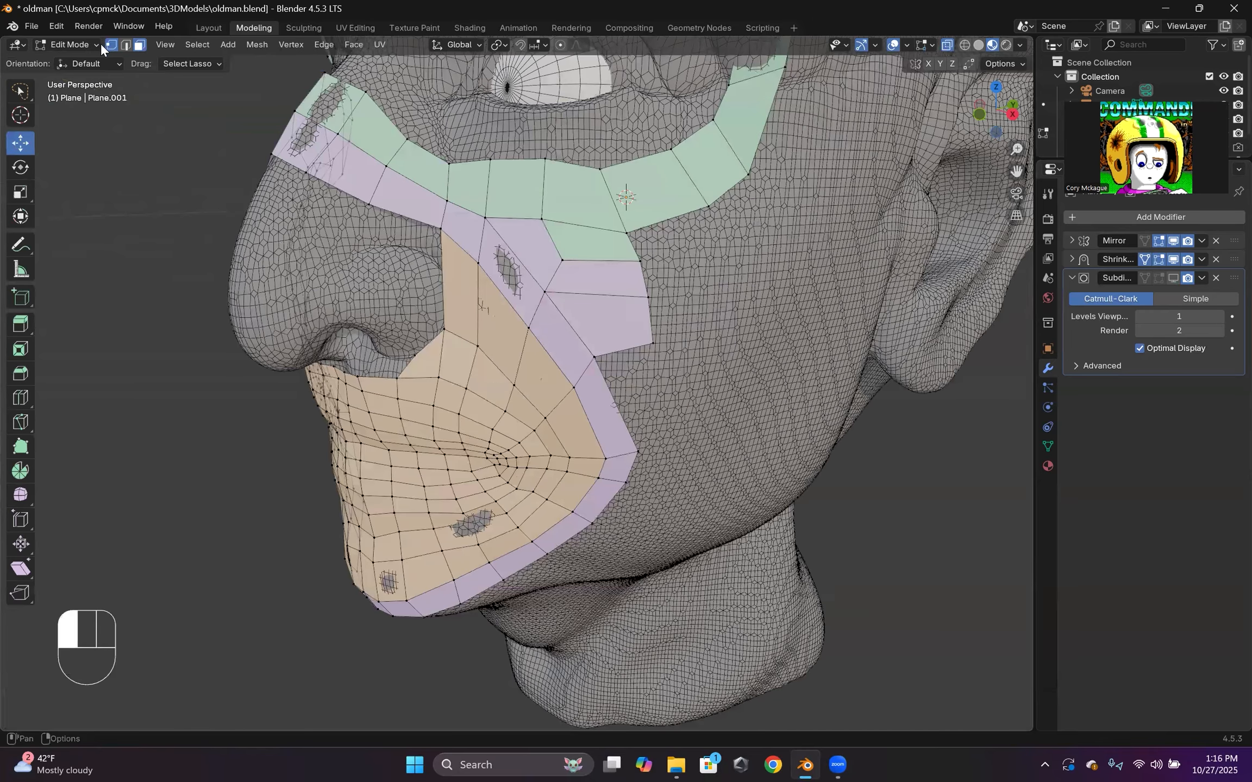
middle_drag(486, 508, 471, 482)
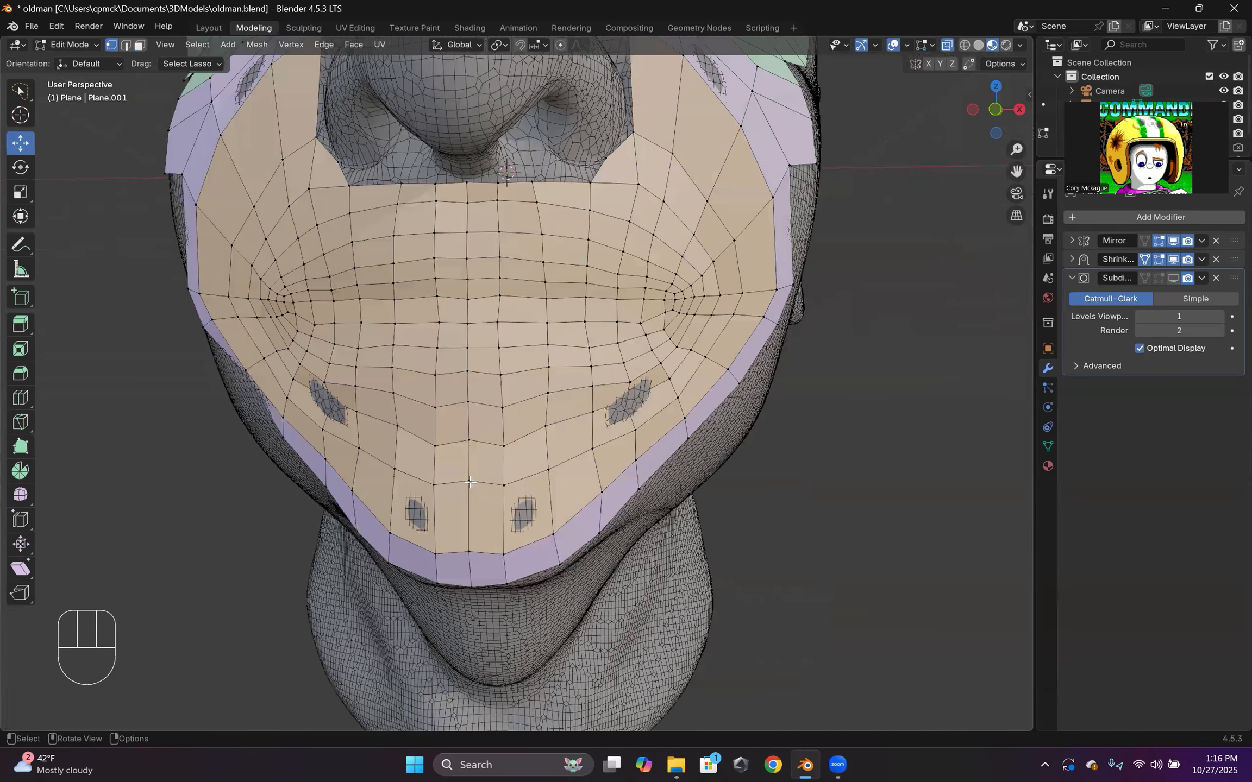
click(471, 483)
key(g)
click(470, 500)
click(470, 440)
key(g)
click(468, 453)
click(472, 396)
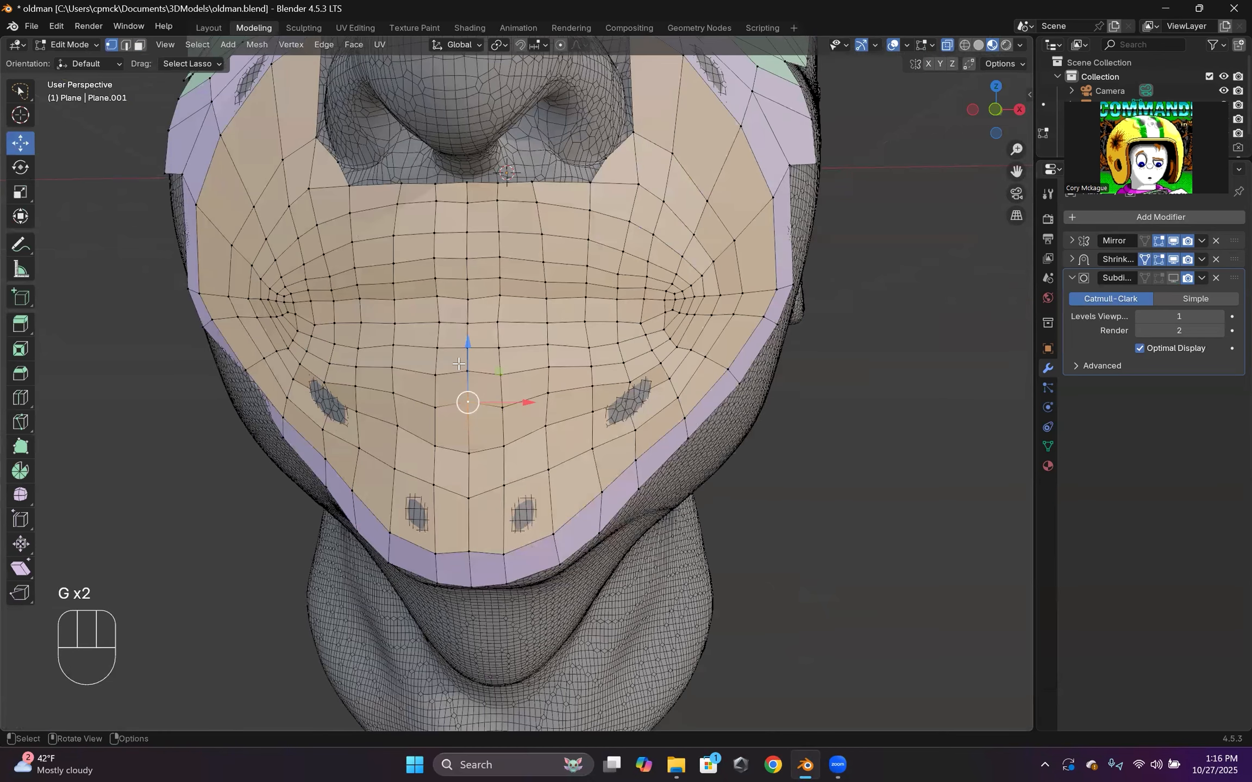
key(g)
key(g)
click(470, 377)
middle_drag(470, 377, 498, 405)
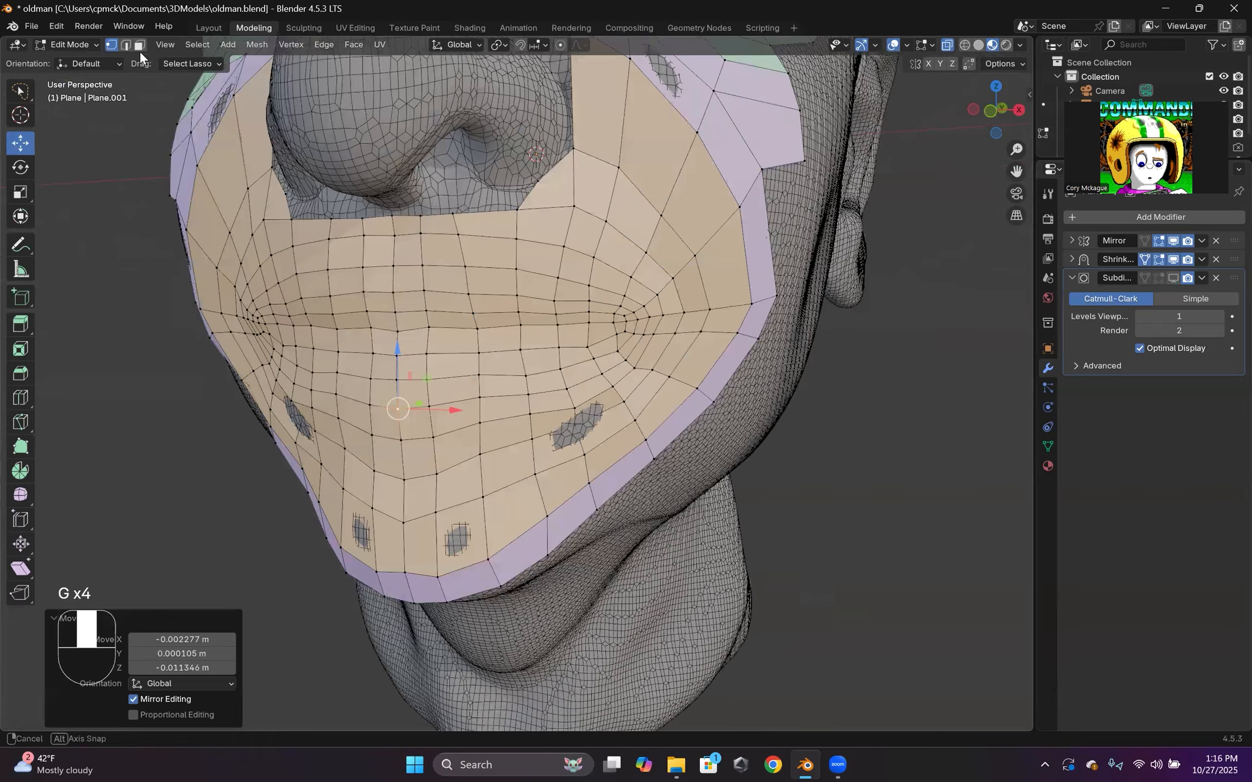
Select the four cheek faces between the green eye loop and the purple nose-mouth ring in face select mode.
middle_drag(140, 51, 139, 51)
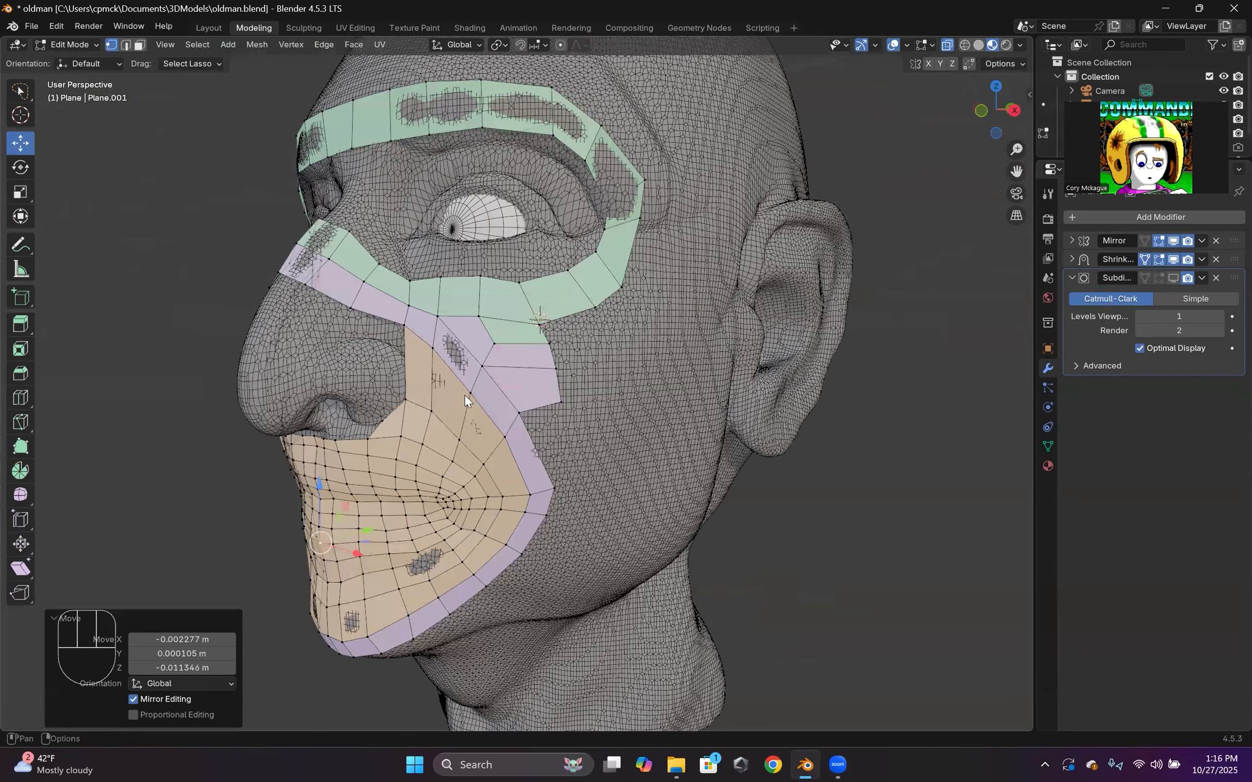
scroll(521, 312, up, 3)
key(3)
click(446, 302)
shift+click(511, 298)
shift+click(522, 336)
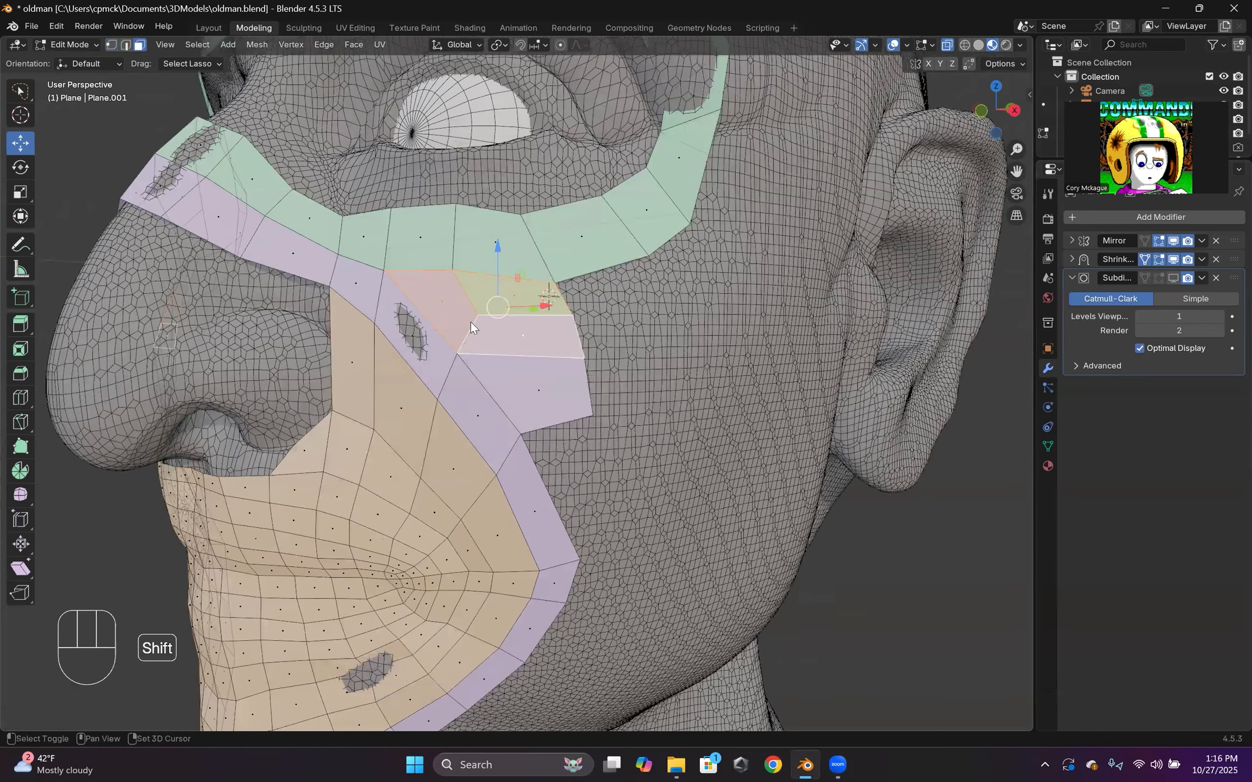
shift+click(538, 390)
scroll(496, 299, down, 2)
middle_drag(495, 295, 494, 301)
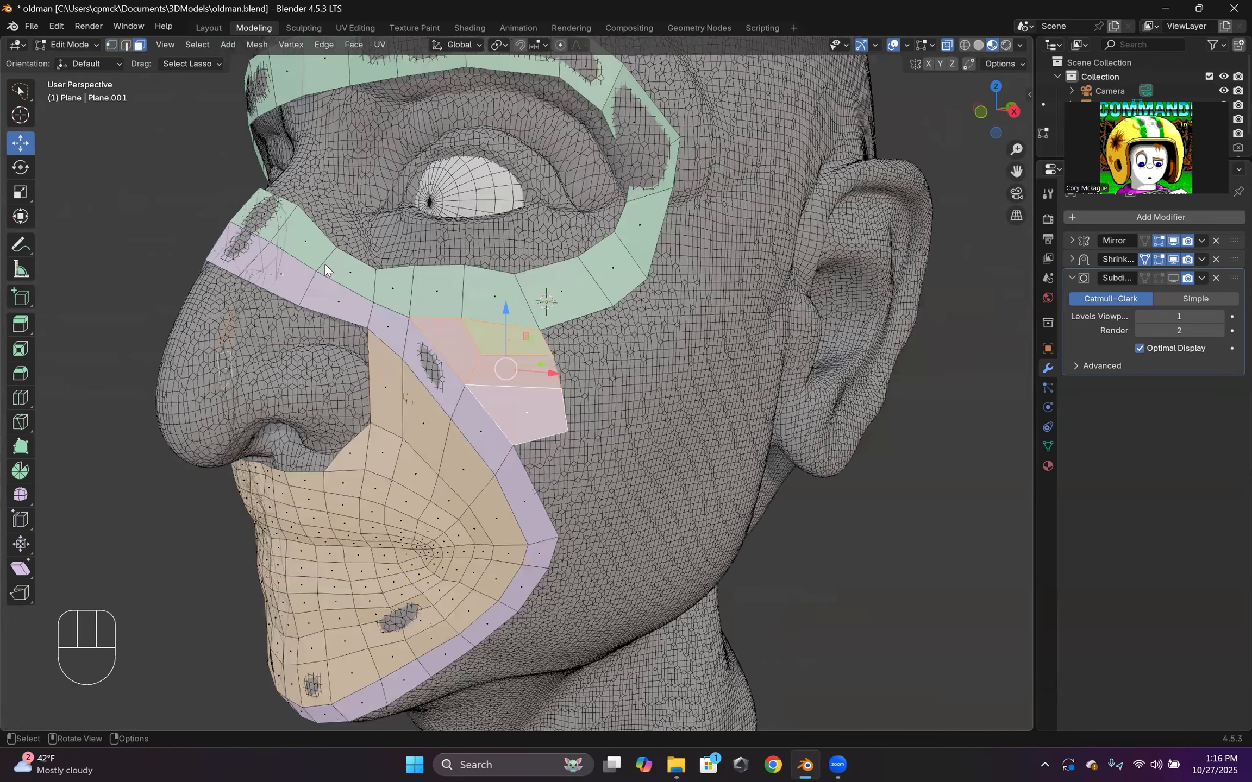
scroll(432, 326, up, 2)
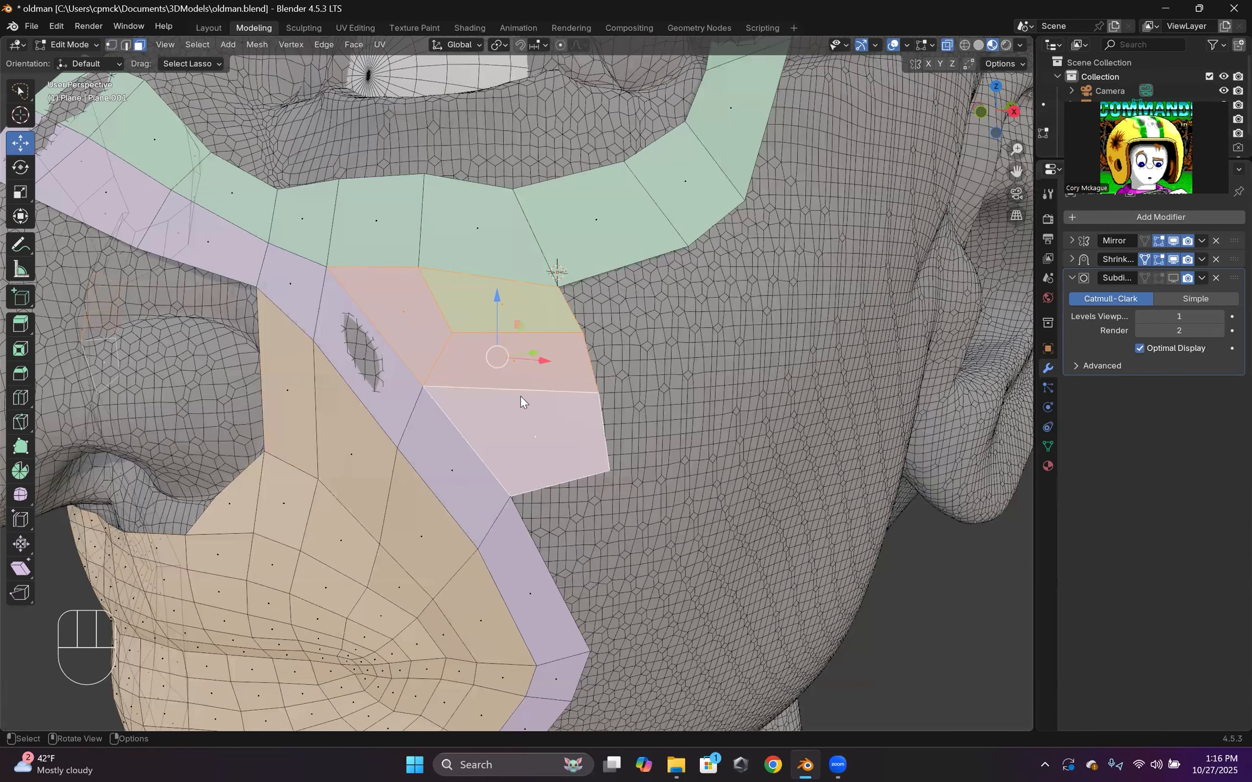
scroll(521, 397, down, 3)
middle_drag(520, 397, 487, 374)
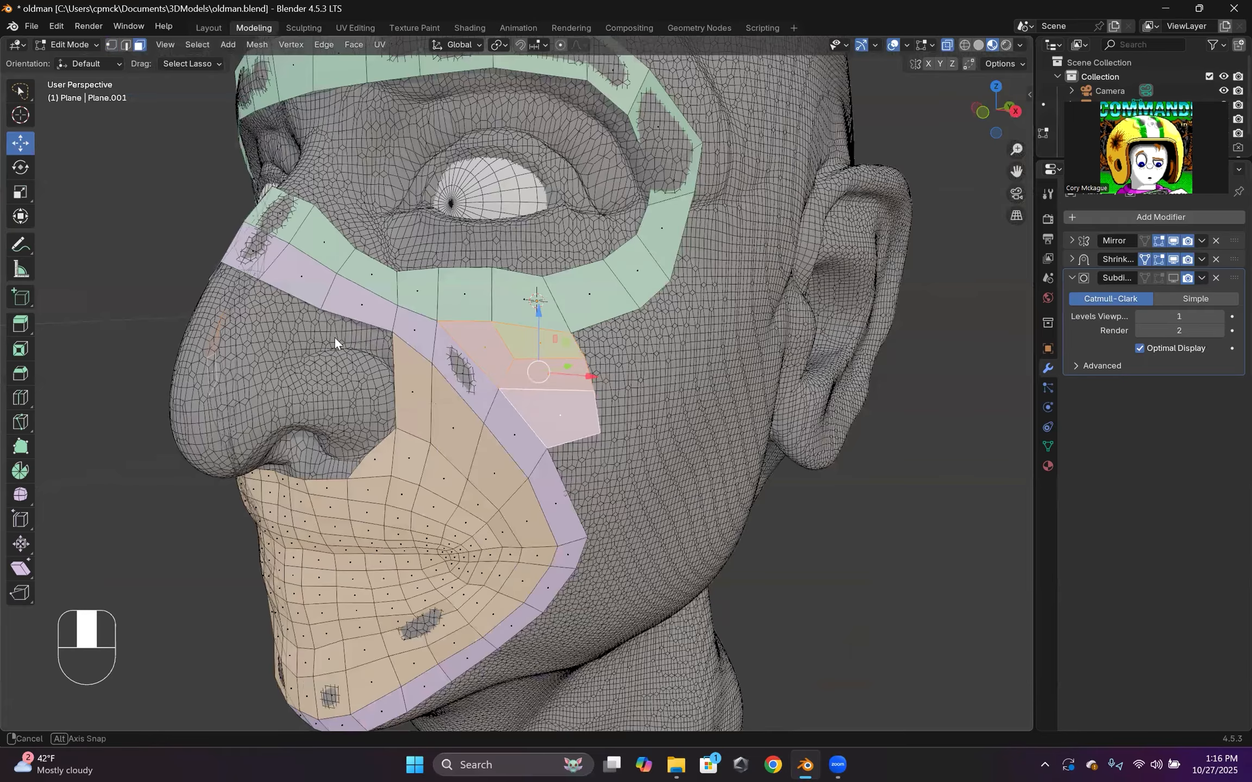
middle_drag(471, 354, 522, 352)
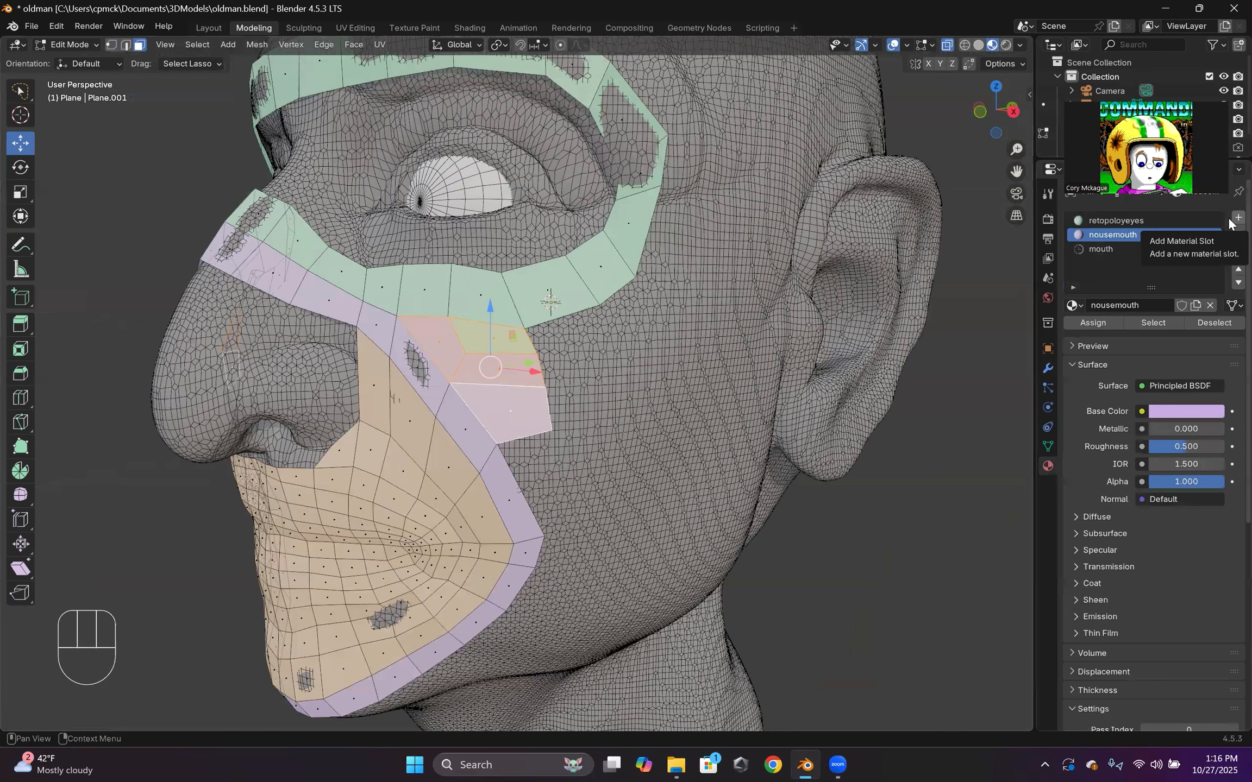
Add a material slot with a new material to the face mesh and name the material "head".
click(1141, 302)
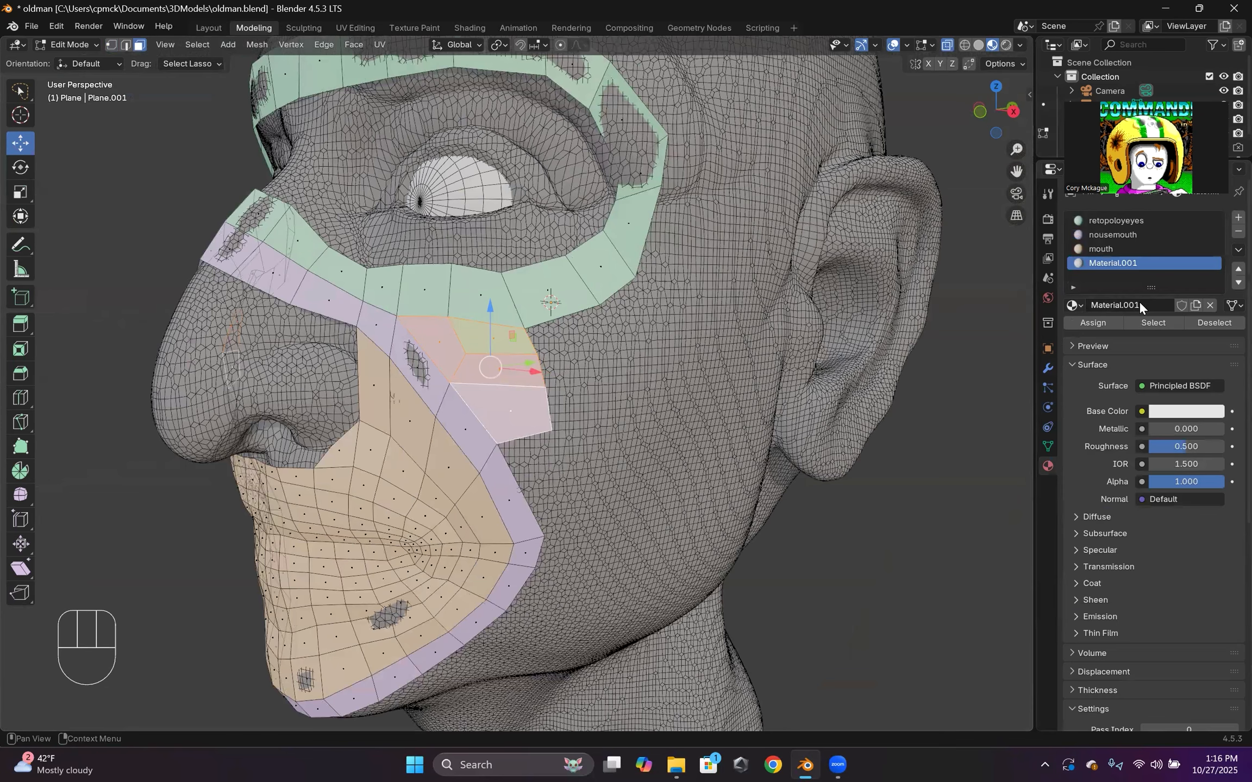
click(1102, 301)
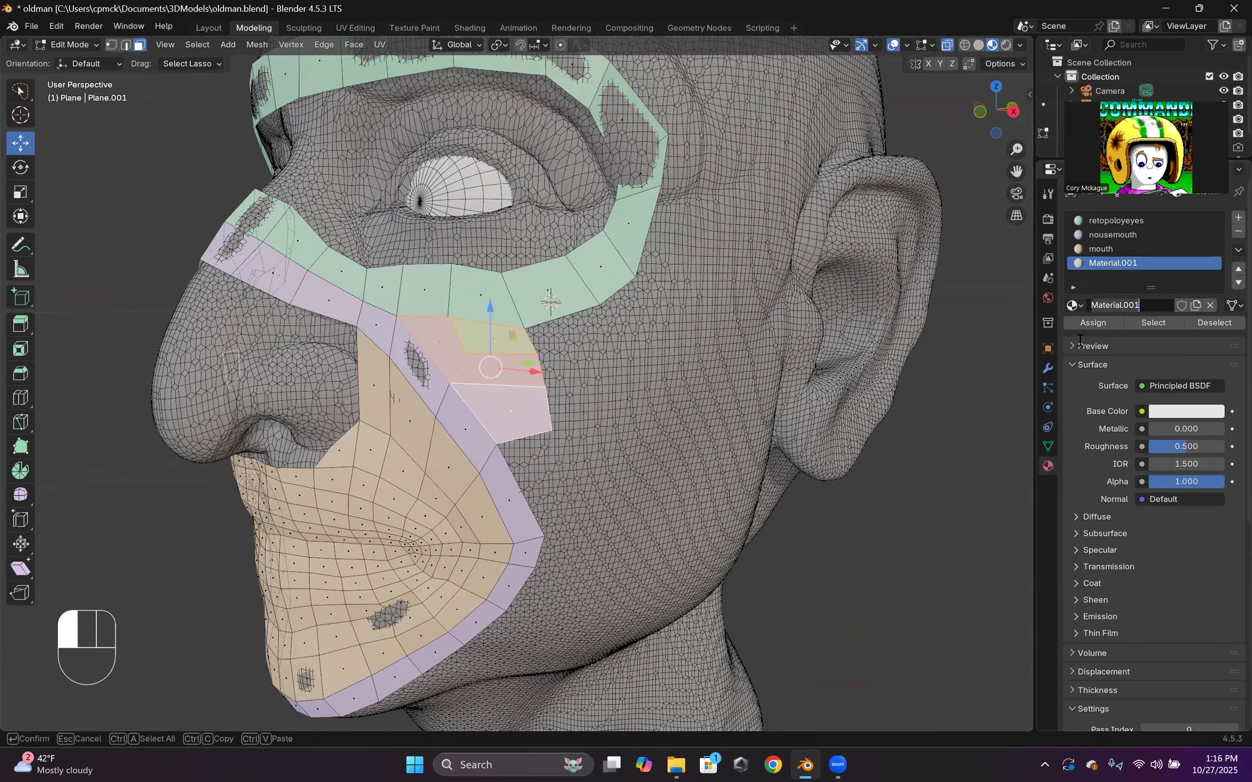
text(head)
key(Return)
Set the head material's base color to light pink (#E7B7AA) and assign it to the selected cheek faces.
click(1175, 407)
mouse_move(1138, 243)
mouse_down()
mouse_move(1117, 247)
mouse_move(1127, 251)
mouse_up()
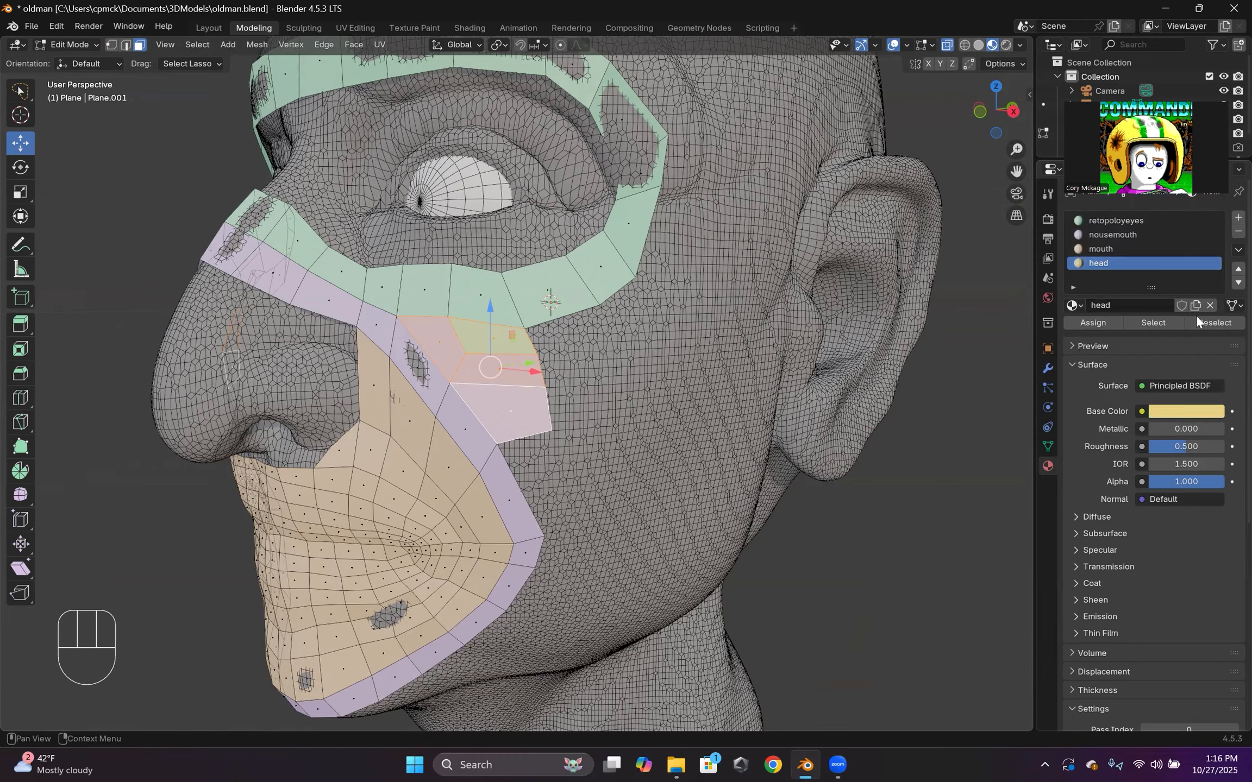
double_click(1120, 263)
click(1185, 407)
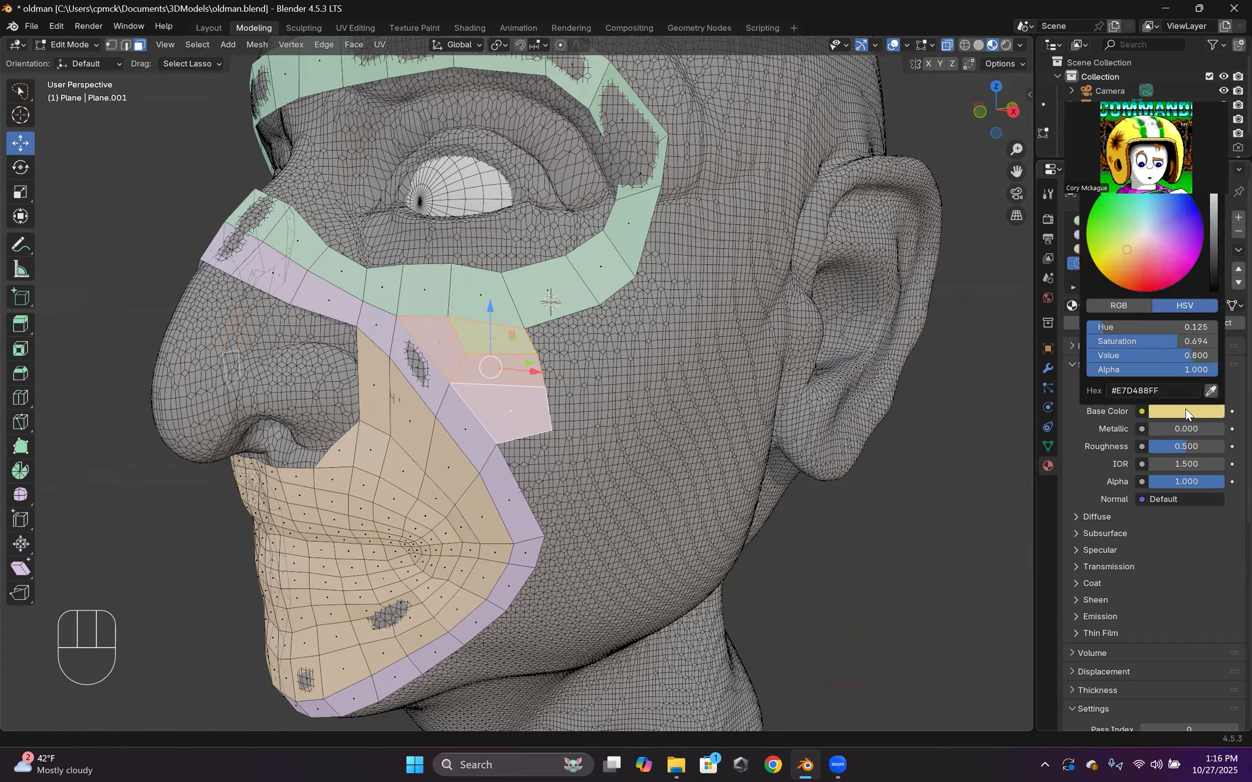
drag(1135, 248, 1141, 248)
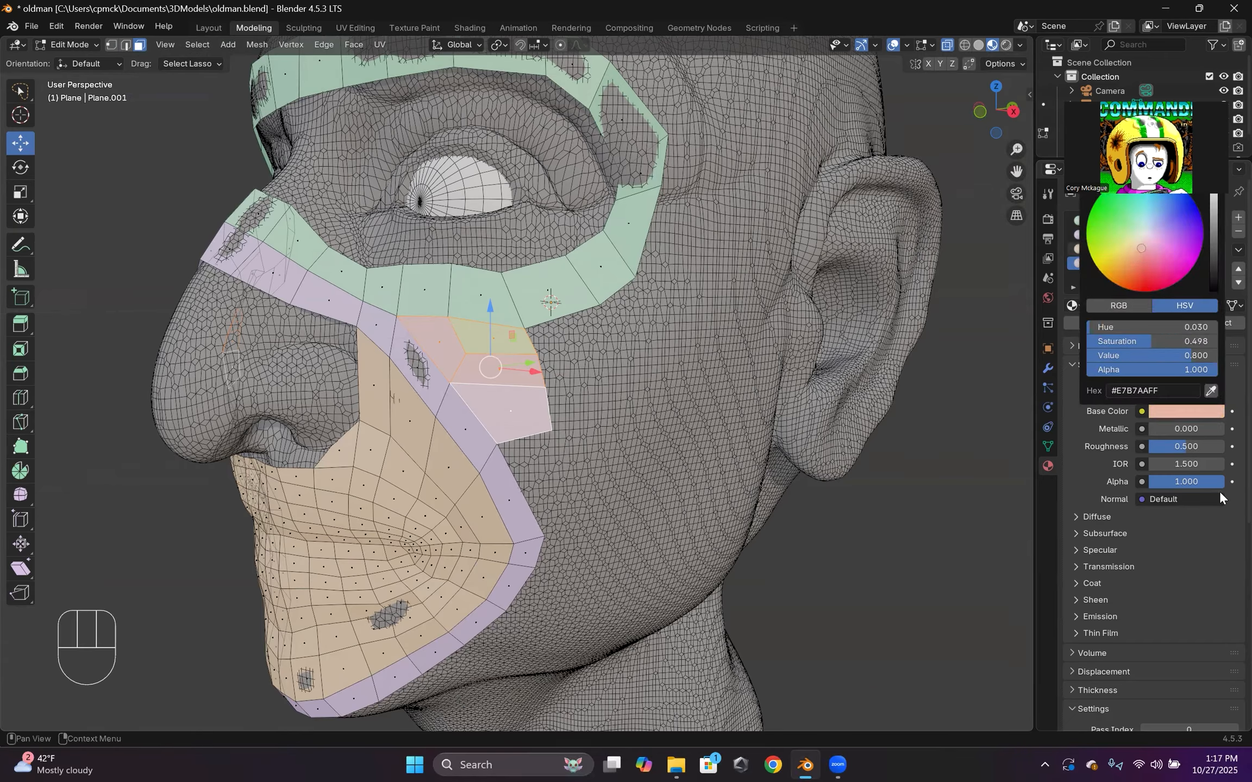
click(899, 456)
middle_drag(900, 456, 914, 454)
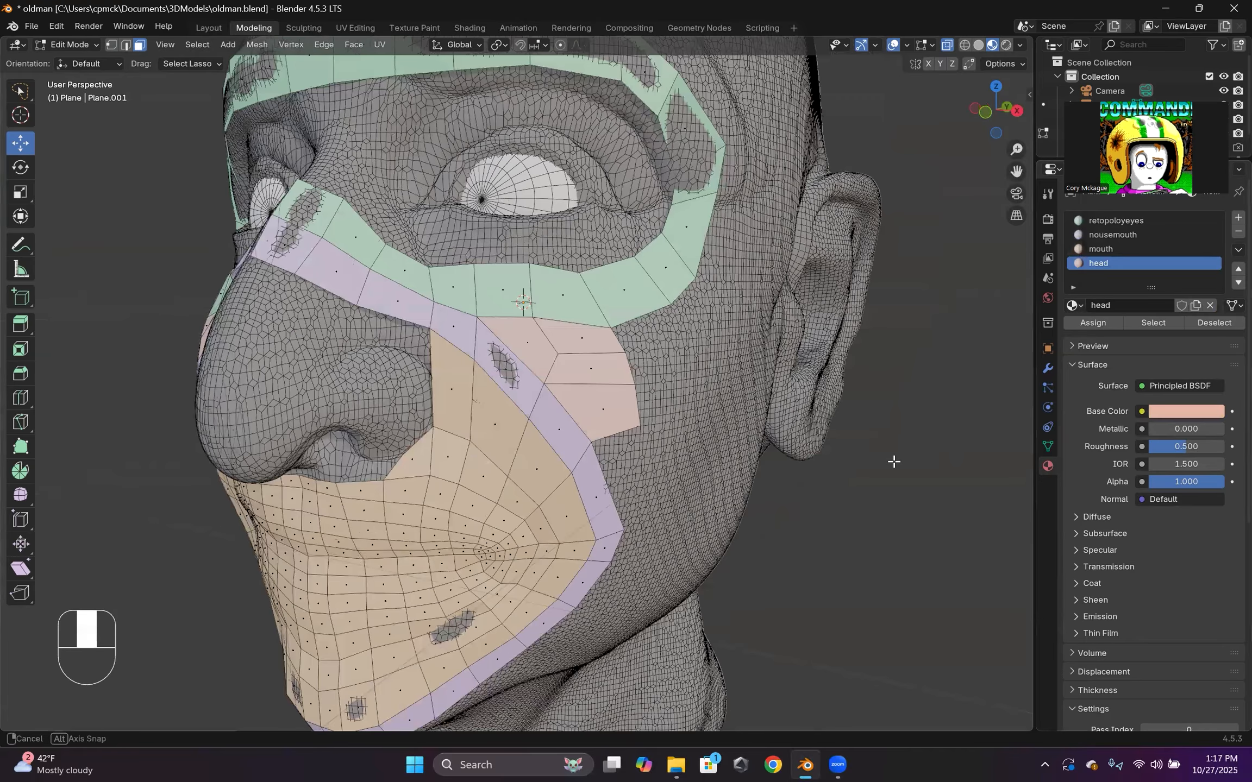
middle_drag(894, 461, 891, 462)
scroll(891, 462, down, 5)
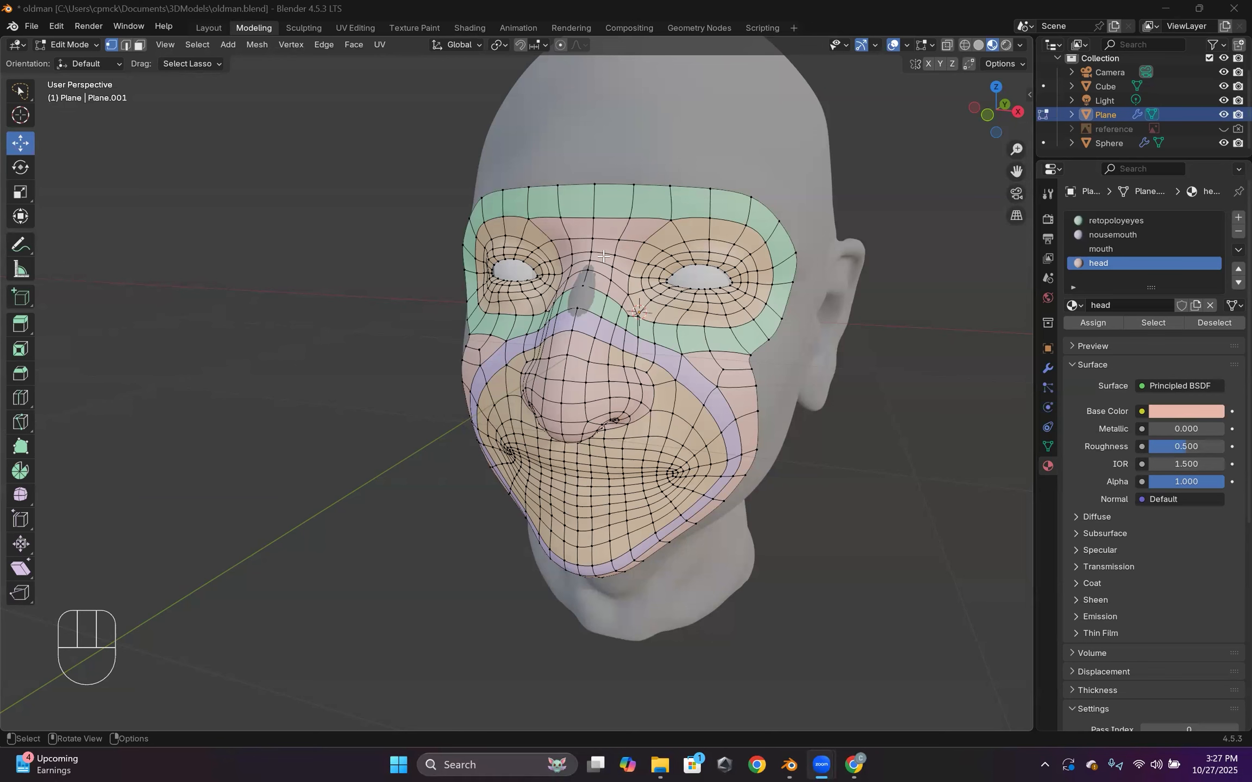
Examine the color-coded eye, nose and mouth loops on the face mesh from the front and the side.
middle_drag(752, 350, 700, 265)
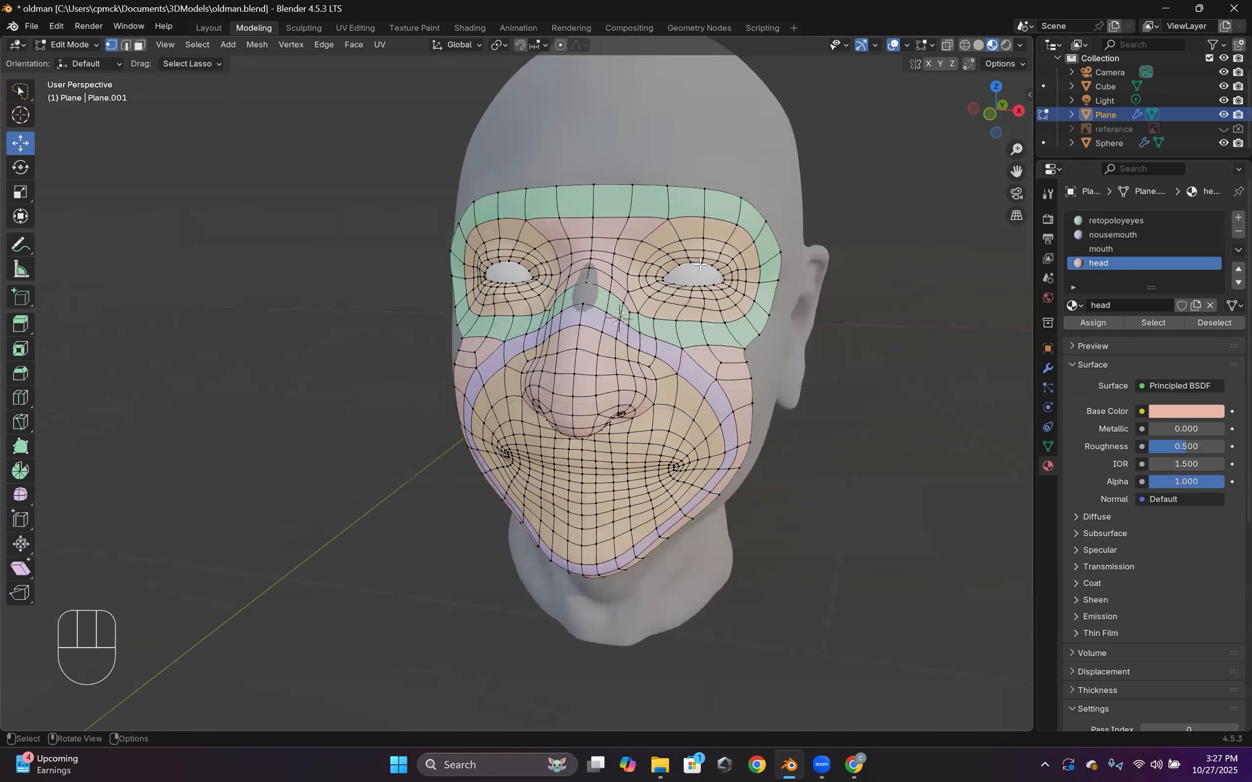
middle_drag(621, 353, 670, 331)
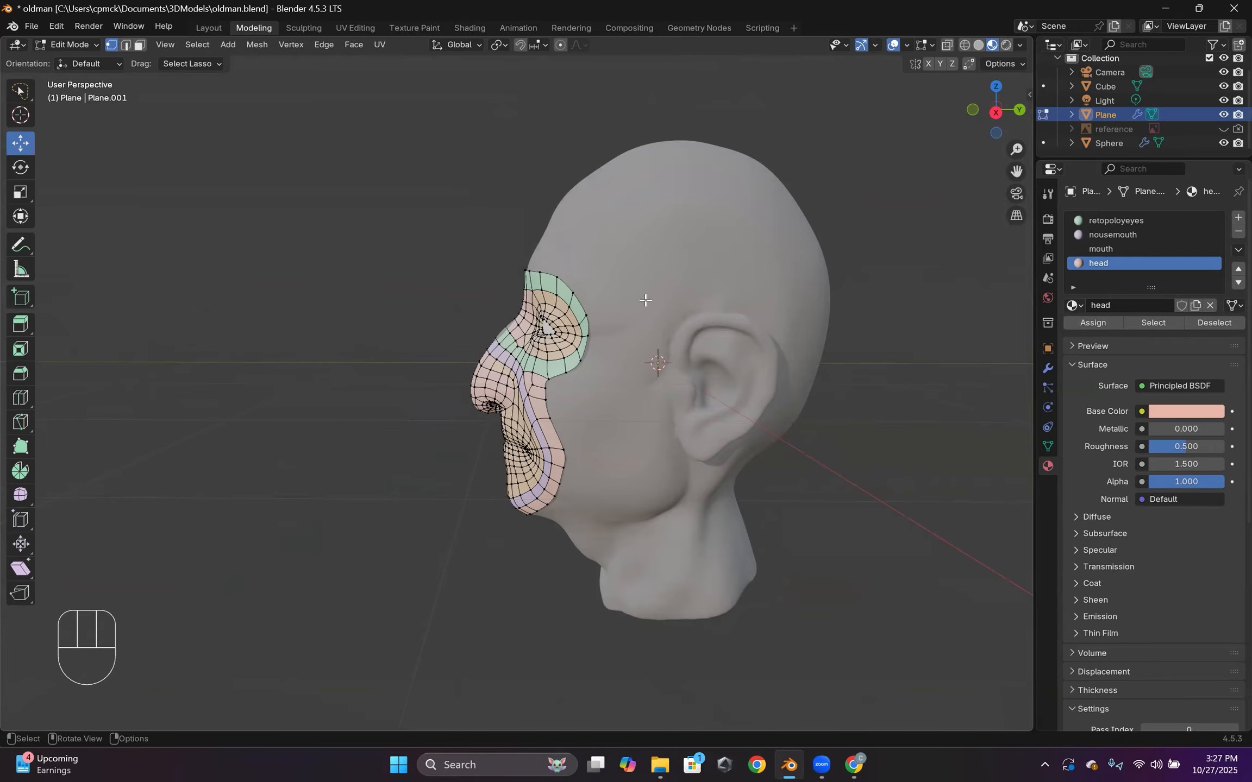
middle_drag(629, 481, 701, 266)
scroll(674, 317, up, 3)
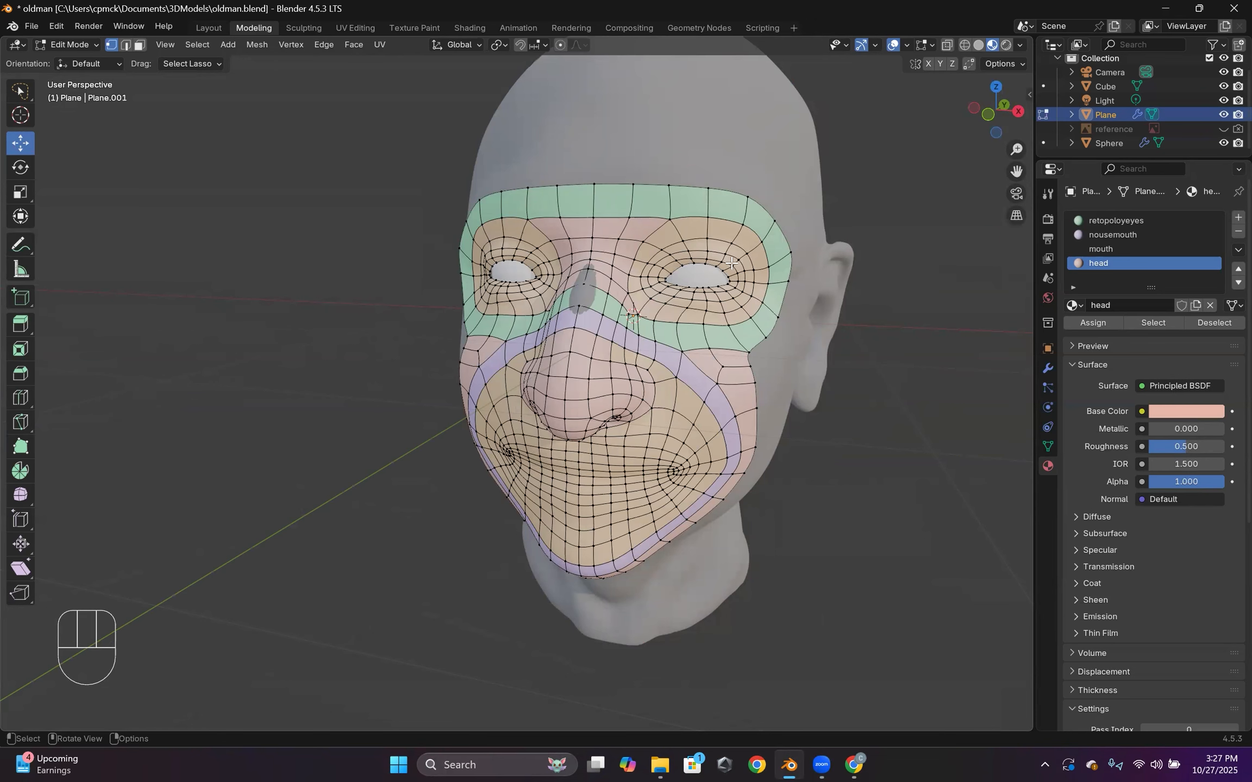
mouse_move(681, 297)
middle_down()
mouse_move(719, 304)
mouse_move(721, 338)
mouse_move(682, 298)
middle_up()
scroll(718, 342, down, 2)
middle_drag(715, 497, 771, 532)
scroll(675, 520, down, 2)
middle_drag(671, 516, 668, 480)
scroll(667, 480, up, 3)
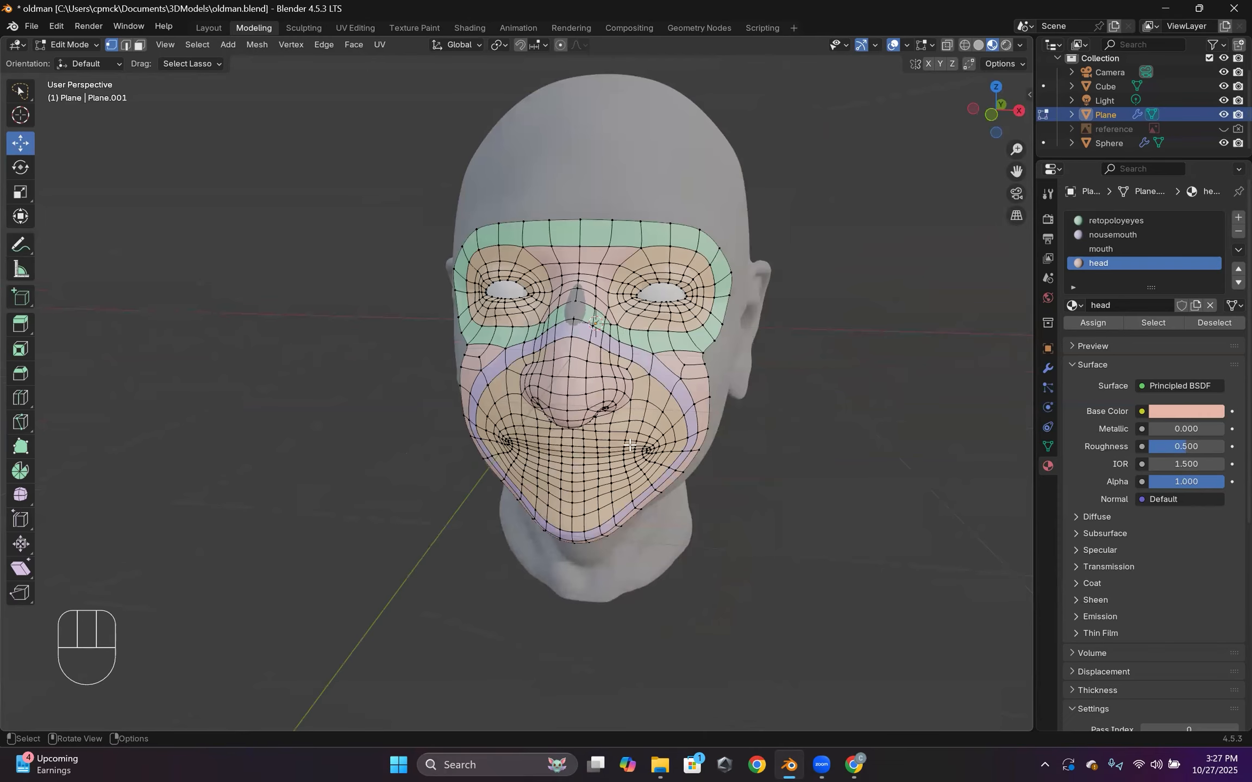